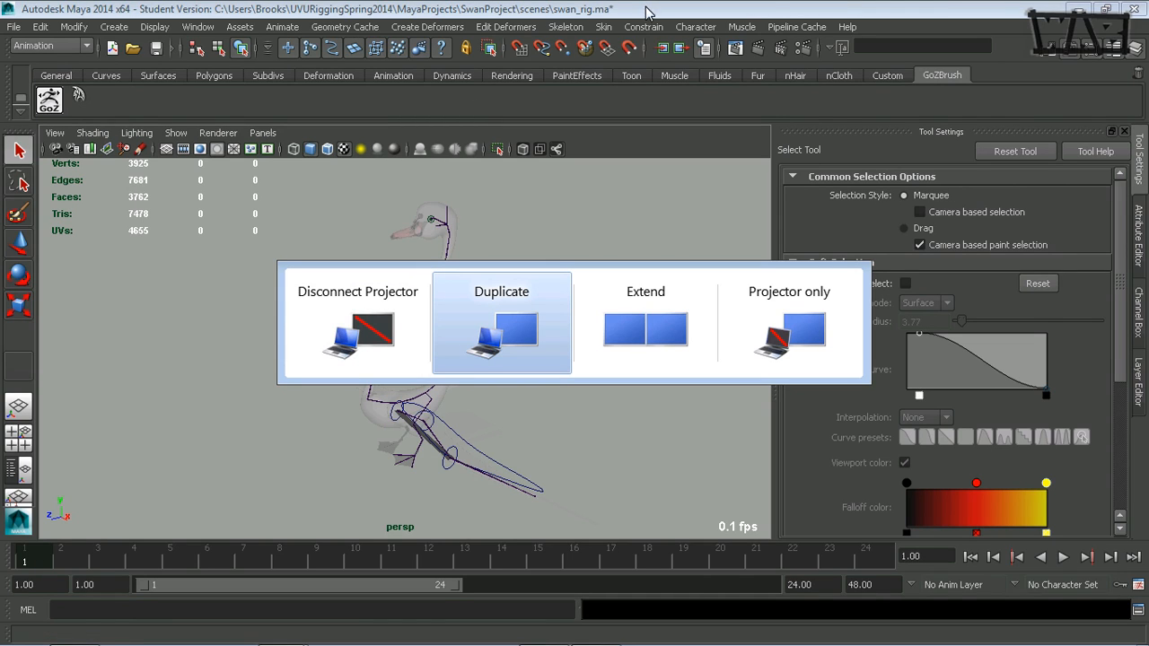
# Examine the joint chains in the swan's wing, body, legs and head
pyautogui.click(484, 331)
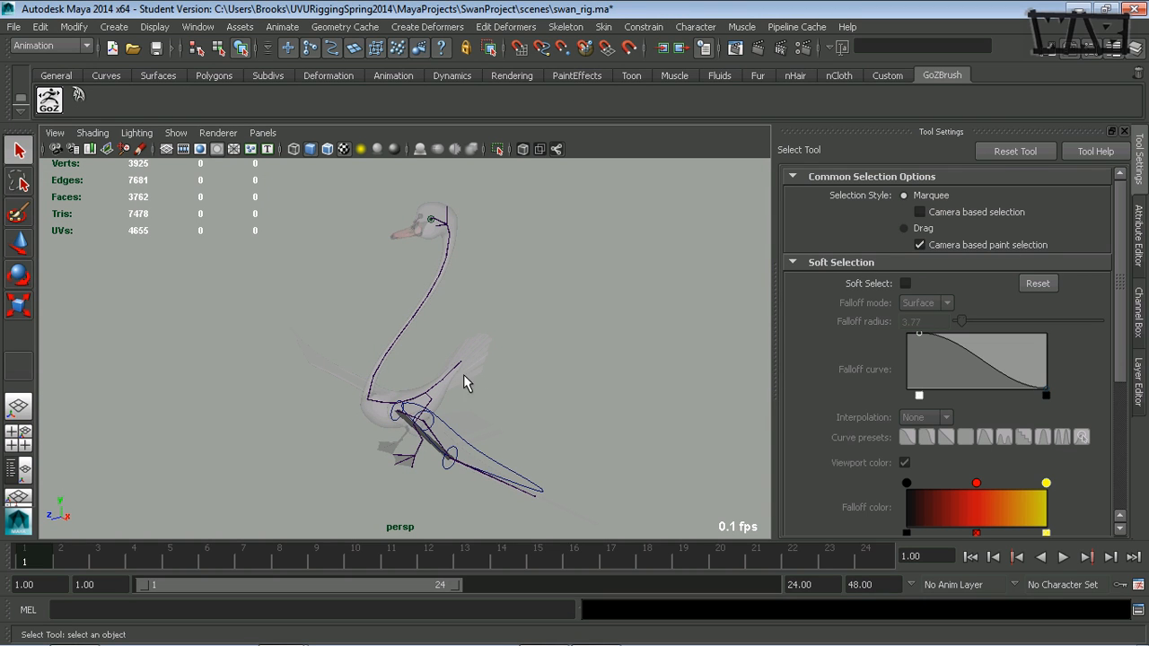
pyautogui.keyDown('alt'); pyautogui.moveTo(465, 384); pyautogui.dragTo(300, 360); pyautogui.keyUp('alt')
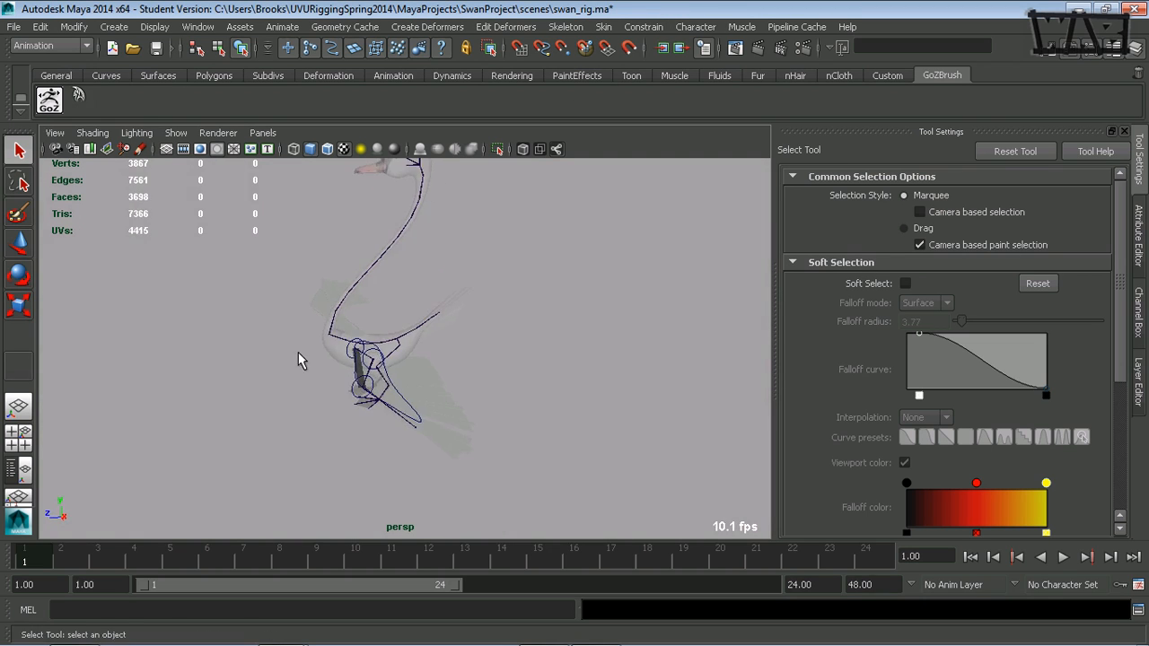
pyautogui.keyDown('alt'); pyautogui.moveTo(299, 361); pyautogui.dragTo(460, 358, button='right'); pyautogui.keyUp('alt')
pyautogui.keyDown('alt'); pyautogui.moveTo(443, 350); pyautogui.dragTo(489, 366, button='middle'); pyautogui.keyUp('alt')
pyautogui.keyDown('alt'); pyautogui.moveTo(365, 381); pyautogui.dragTo(341, 398); pyautogui.keyUp('alt')
pyautogui.keyDown('alt'); pyautogui.moveTo(341, 397); pyautogui.dragTo(397, 368, button='right'); pyautogui.keyUp('alt')
pyautogui.keyDown('alt'); pyautogui.moveTo(398, 369); pyautogui.dragTo(414, 386, button='middle'); pyautogui.keyUp('alt')
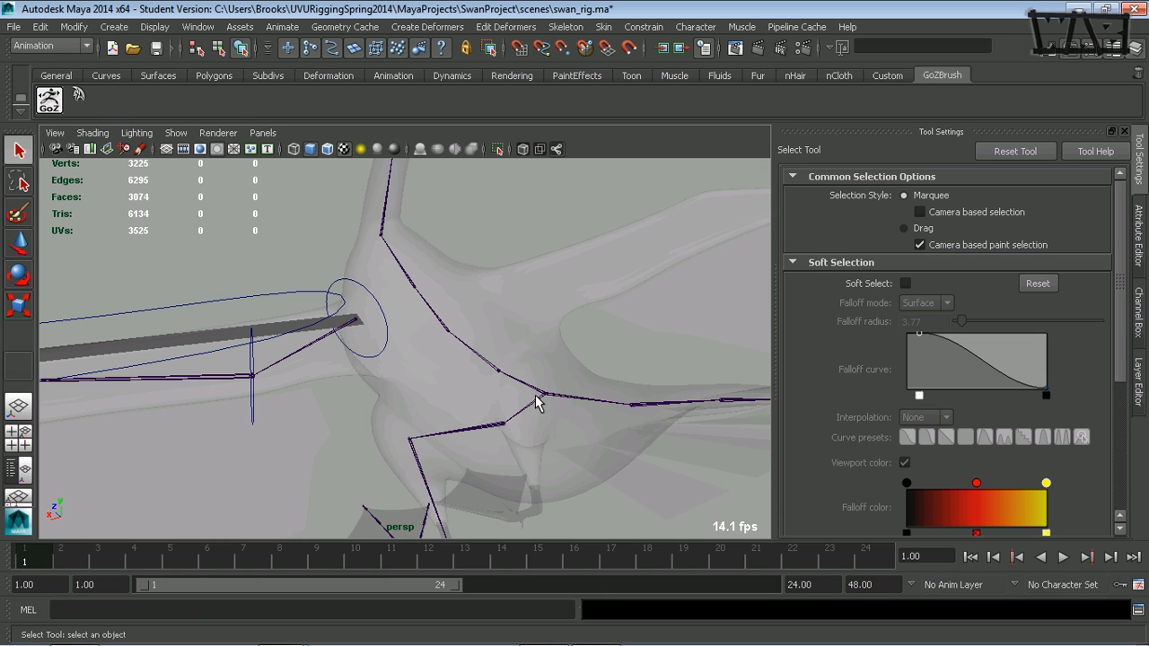
pyautogui.keyDown('alt'); pyautogui.moveTo(534, 403); pyautogui.dragTo(464, 376); pyautogui.keyUp('alt')
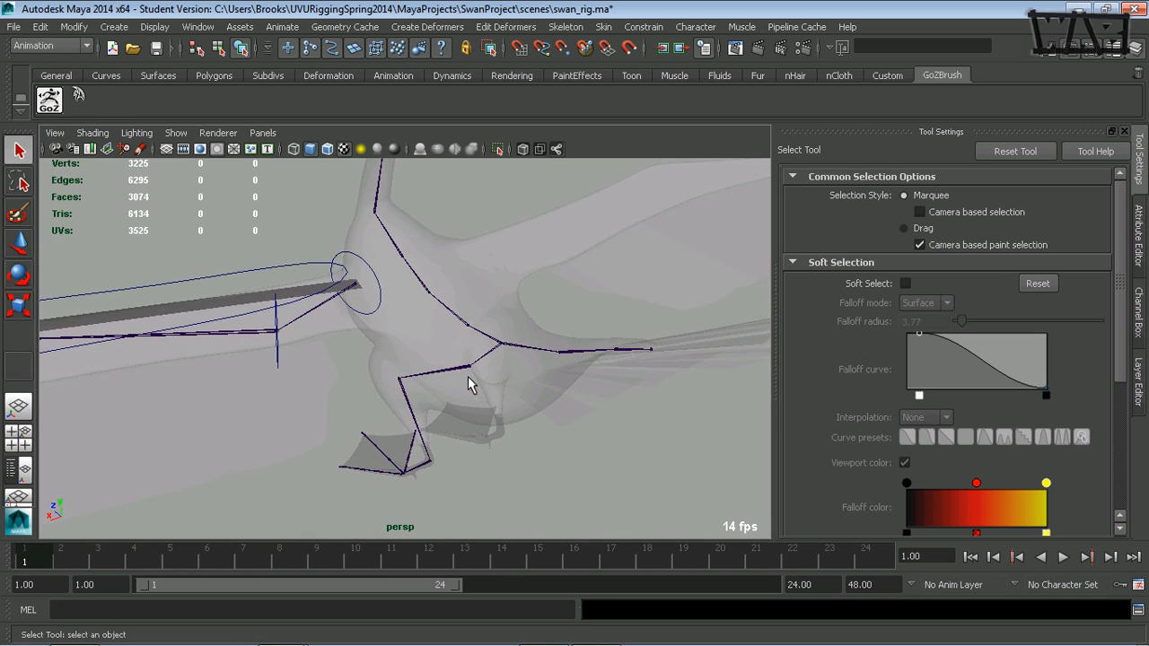
pyautogui.keyDown('alt'); pyautogui.moveTo(531, 360); pyautogui.dragTo(499, 327); pyautogui.keyUp('alt')
pyautogui.keyDown('alt'); pyautogui.moveTo(499, 327); pyautogui.dragTo(403, 402, button='middle'); pyautogui.keyUp('alt')
pyautogui.keyDown('alt'); pyautogui.moveTo(403, 356); pyautogui.dragTo(409, 394, button='middle'); pyautogui.keyUp('alt')
pyautogui.moveTo(346, 391)
pyautogui.keyDown('alt'); pyautogui.mouseDown()
pyautogui.moveTo(386, 387)
pyautogui.moveTo(368, 387)
pyautogui.mouseUp(); pyautogui.keyUp('alt')
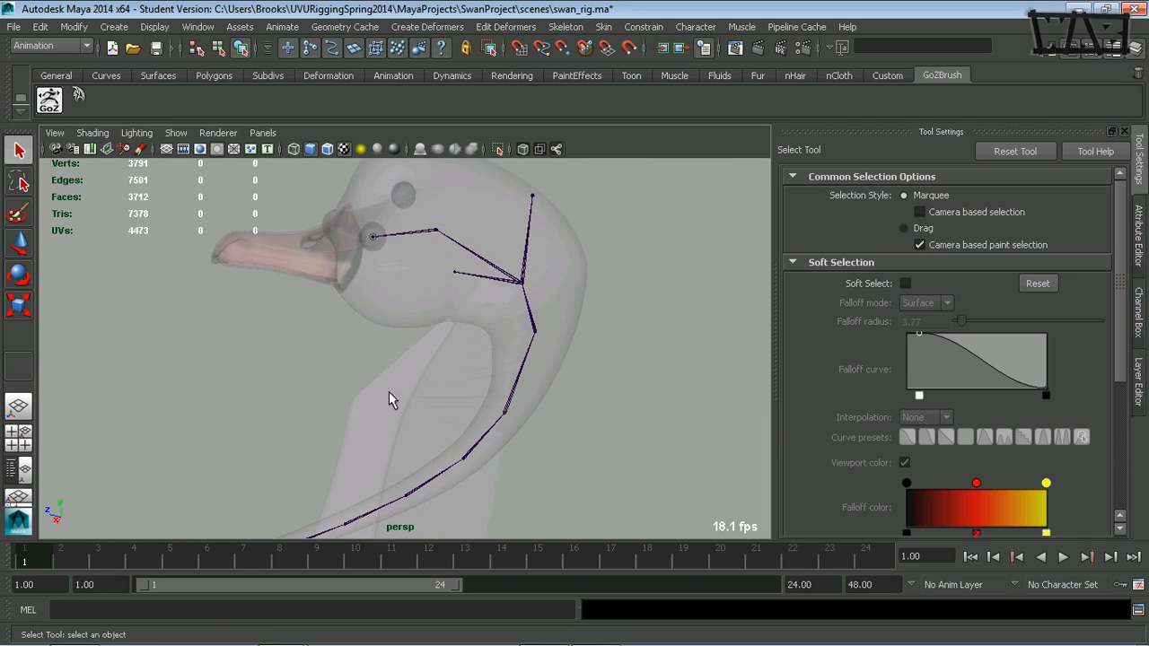
# Select the joint at the top of the swan's leg chain and show its attributes
pyautogui.keyDown('alt'); pyautogui.moveTo(395, 401); pyautogui.dragTo(376, 364, button='middle'); pyautogui.keyUp('alt')
pyautogui.keyDown('alt'); pyautogui.moveTo(376, 364); pyautogui.dragTo(354, 383, button='right'); pyautogui.keyUp('alt')
pyautogui.keyDown('alt'); pyautogui.moveTo(353, 383); pyautogui.dragTo(377, 392, button='middle'); pyautogui.keyUp('alt')
pyautogui.keyDown('alt'); pyautogui.moveTo(377, 392); pyautogui.dragTo(320, 354); pyautogui.keyUp('alt')
pyautogui.keyDown('alt'); pyautogui.moveTo(320, 354); pyautogui.dragTo(363, 349, button='middle'); pyautogui.keyUp('alt')
pyautogui.keyDown('alt'); pyautogui.moveTo(364, 349); pyautogui.dragTo(462, 345, button='right'); pyautogui.keyUp('alt')
pyautogui.click(332, 346)
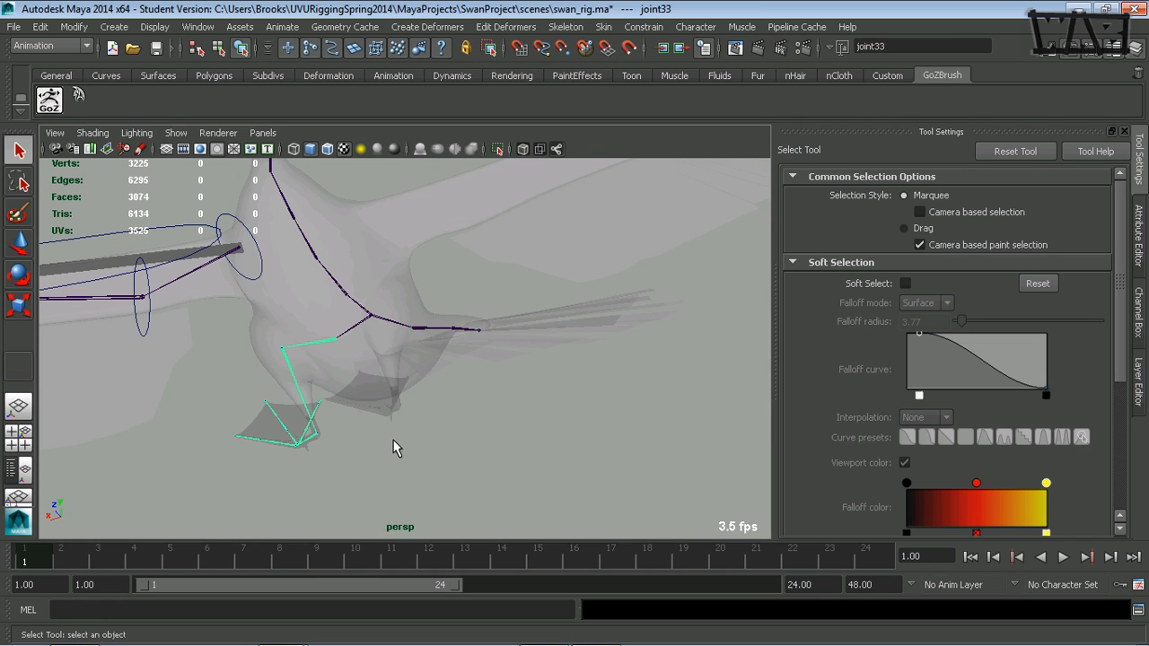
pyautogui.hotkey('ctrl', 'a')
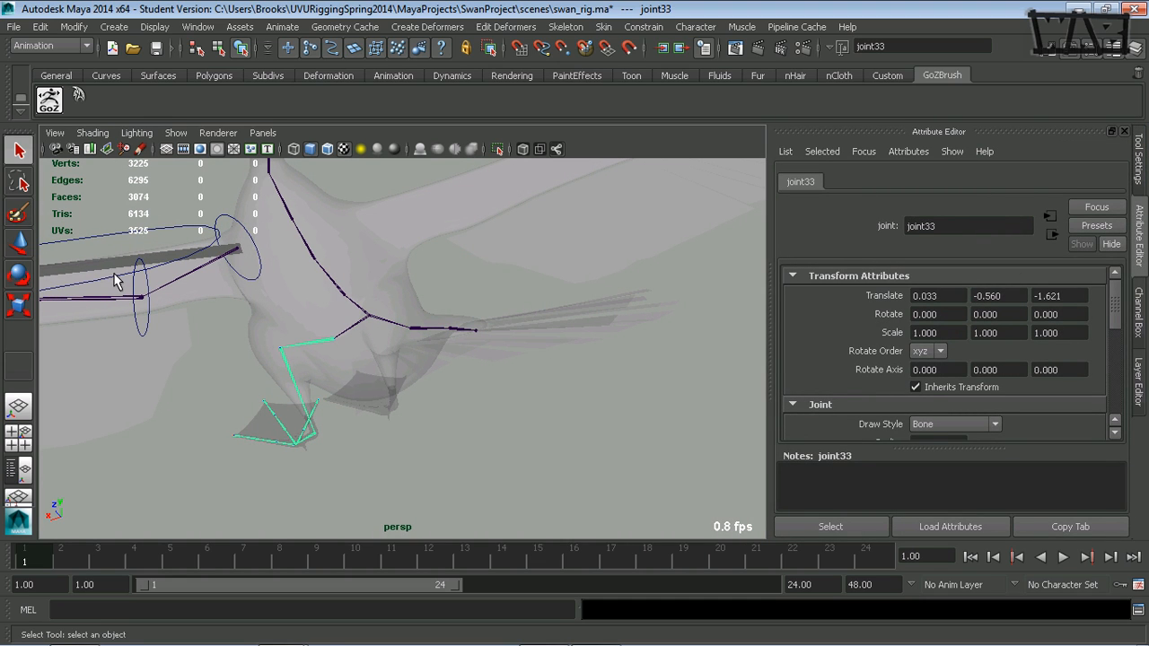
# Test-rotate the leg's top joint about 4.8° in Z, 2.7° in Y and 3.5° in X, undoing each rotation
pyautogui.press('e')
pyautogui.keyDown('alt'); pyautogui.moveTo(328, 377); pyautogui.dragTo(397, 384); pyautogui.keyUp('alt')
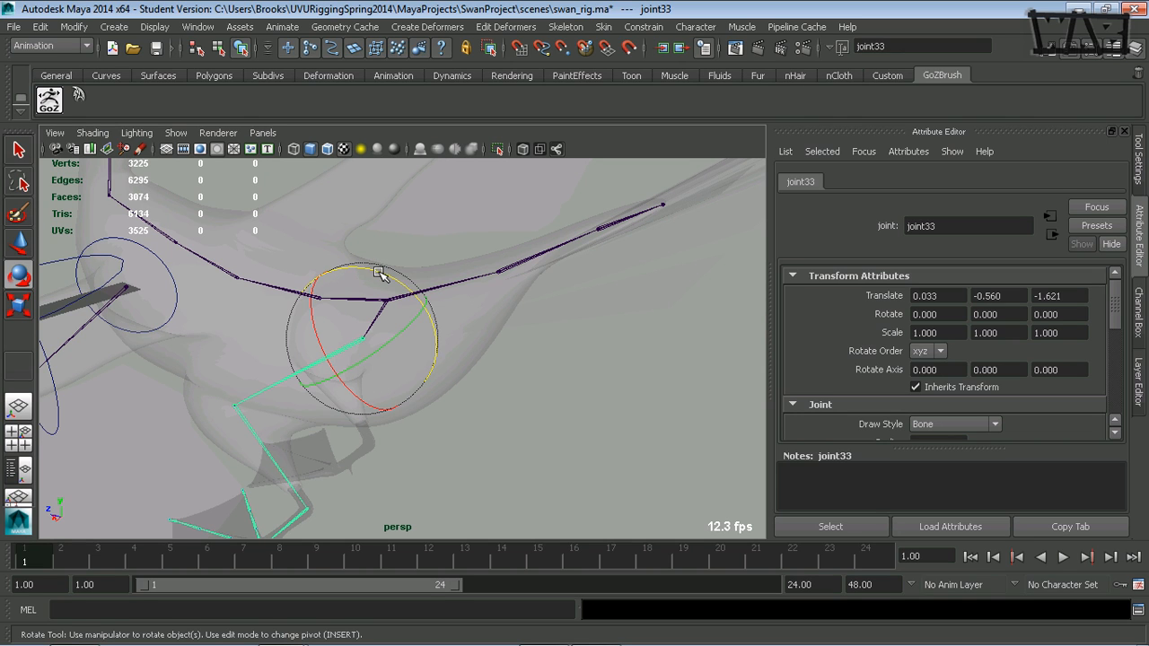
pyautogui.moveTo(378, 272)
pyautogui.mouseDown()
pyautogui.moveTo(403, 303)
pyautogui.moveTo(384, 290)
pyautogui.moveTo(387, 305)
pyautogui.moveTo(374, 287)
pyautogui.mouseUp()
pyautogui.hotkey('ctrl', 'z')
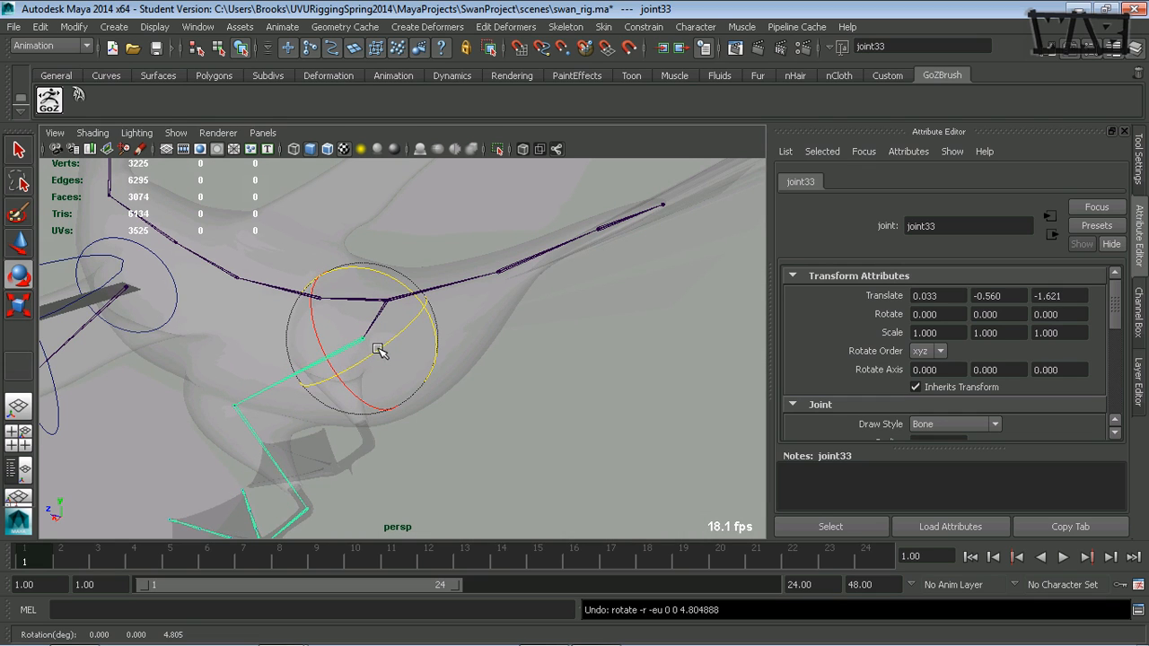
pyautogui.moveTo(378, 350)
pyautogui.mouseDown()
pyautogui.moveTo(395, 325)
pyautogui.moveTo(371, 342)
pyautogui.moveTo(374, 351)
pyautogui.moveTo(397, 329)
pyautogui.moveTo(382, 331)
pyautogui.moveTo(398, 344)
pyautogui.moveTo(390, 357)
pyautogui.mouseUp()
pyautogui.hotkey('ctrl', 'z')
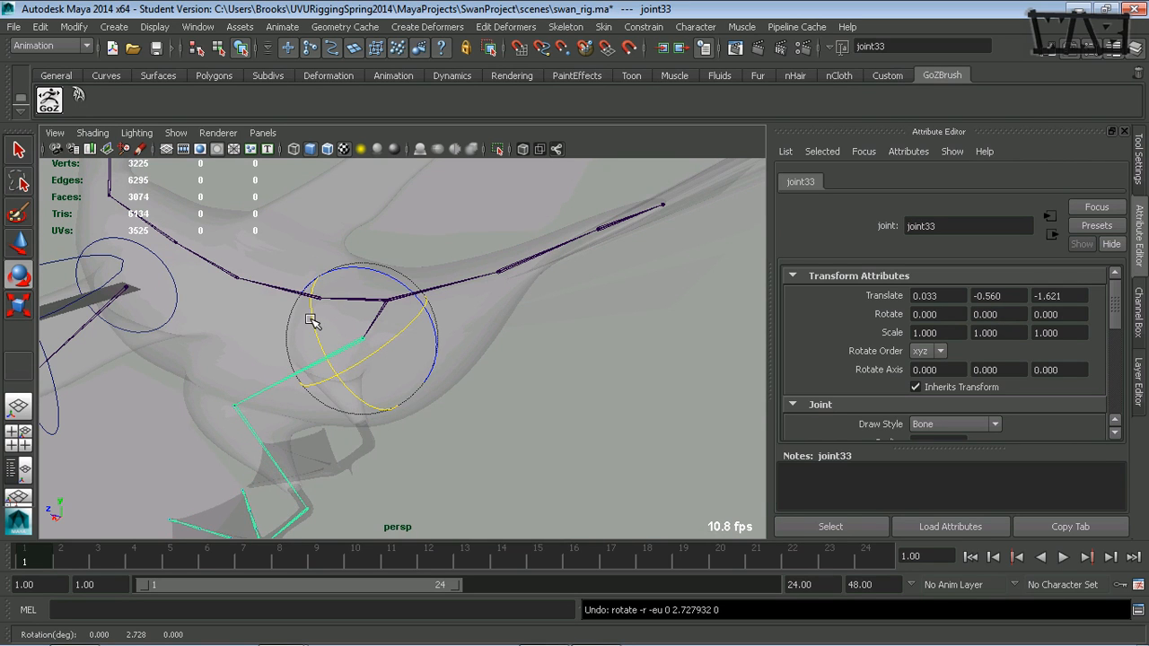
pyautogui.moveTo(313, 319)
pyautogui.mouseDown()
pyautogui.moveTo(317, 338)
pyautogui.moveTo(308, 298)
pyautogui.moveTo(314, 350)
pyautogui.moveTo(310, 312)
pyautogui.moveTo(310, 321)
pyautogui.mouseUp()
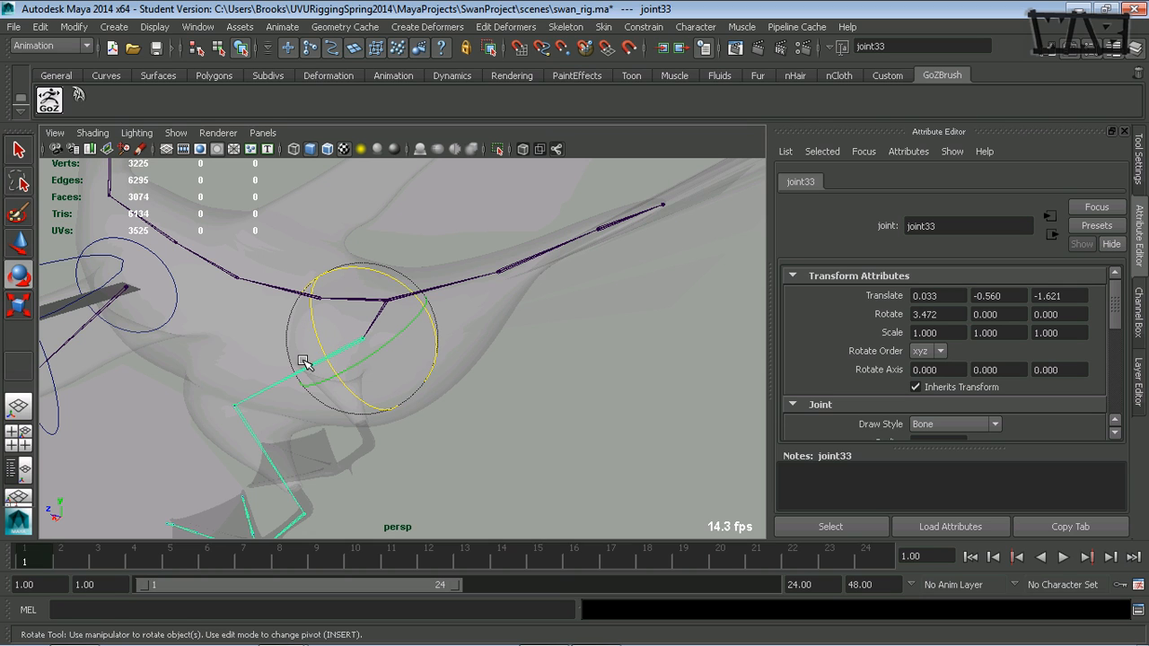
pyautogui.hotkey('ctrl', 'z')
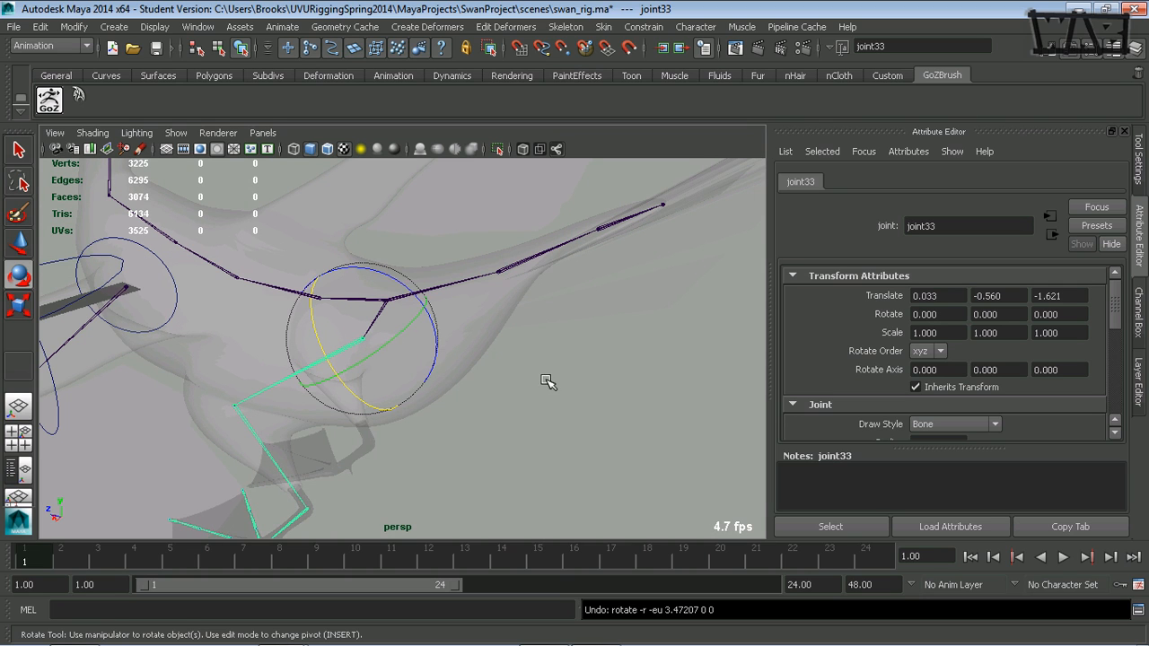
# Select the left shoulder control, shoulder_l_anim, at the root of the wing
pyautogui.keyDown('alt'); pyautogui.moveTo(235, 364); pyautogui.dragTo(329, 434, button='middle'); pyautogui.keyUp('alt')
pyautogui.keyDown('alt'); pyautogui.moveTo(329, 434); pyautogui.dragTo(233, 419); pyautogui.keyUp('alt')
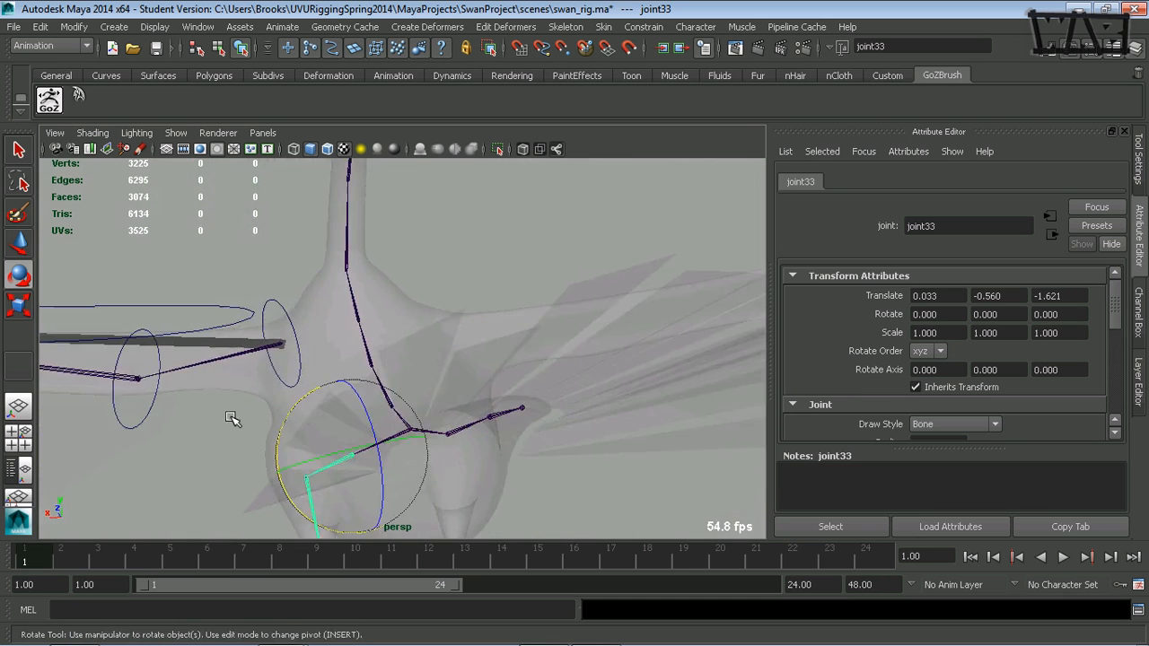
pyautogui.click(277, 305)
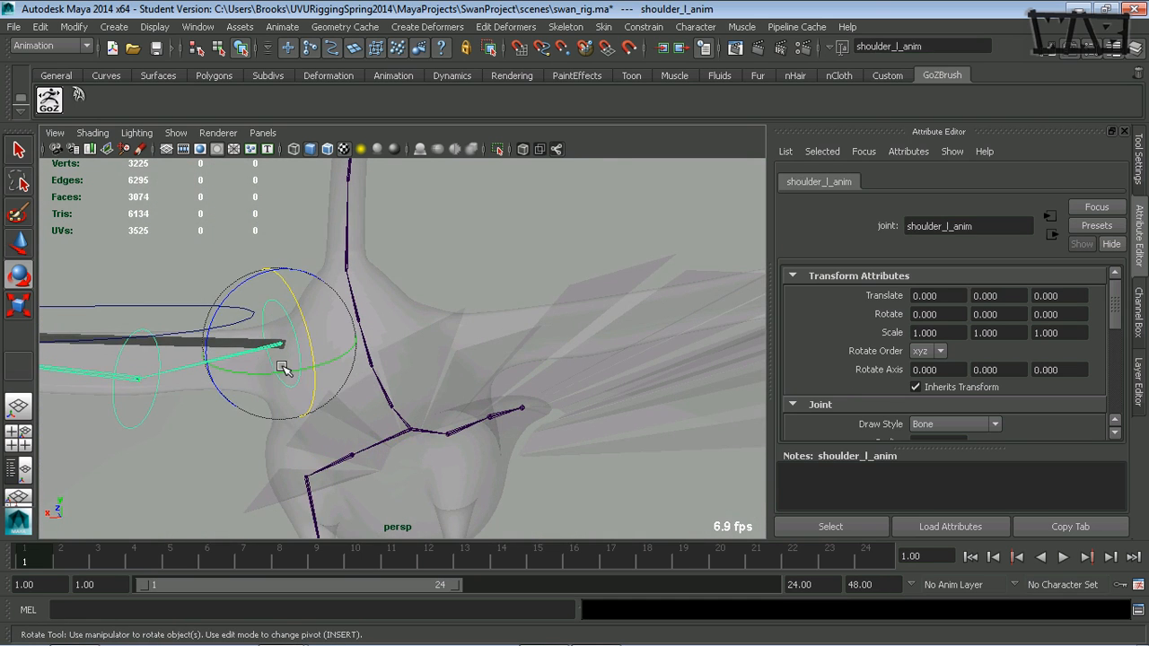
pyautogui.keyDown('alt'); pyautogui.moveTo(276, 379); pyautogui.dragTo(300, 315, button='middle'); pyautogui.keyUp('alt')
pyautogui.moveTo(274, 353)
pyautogui.keyDown('alt'); pyautogui.mouseDown()
pyautogui.moveTo(261, 336)
pyautogui.moveTo(267, 365)
pyautogui.mouseUp(); pyautogui.keyUp('alt')
pyautogui.keyDown('alt'); pyautogui.moveTo(251, 356); pyautogui.dragTo(294, 393, button='middle'); pyautogui.keyUp('alt')
pyautogui.keyDown('alt'); pyautogui.moveTo(294, 393); pyautogui.dragTo(404, 368, button='right'); pyautogui.keyUp('alt')
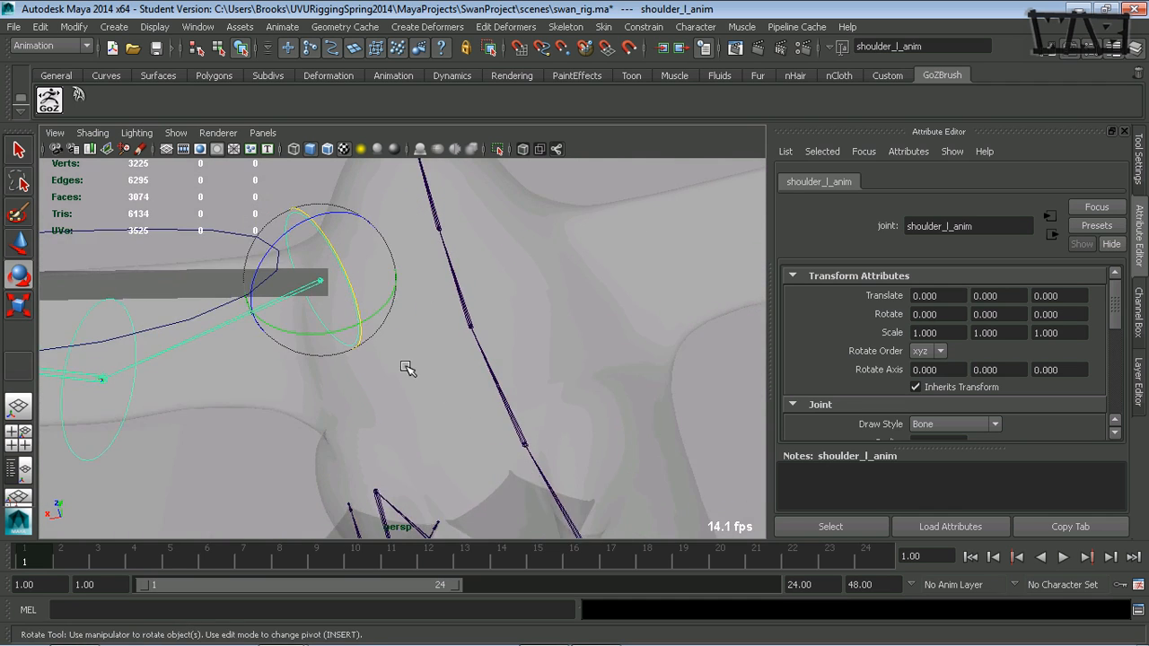
pyautogui.keyDown('alt'); pyautogui.moveTo(343, 361); pyautogui.dragTo(364, 402, button='middle'); pyautogui.keyUp('alt')
pyautogui.keyDown('alt'); pyautogui.moveTo(364, 402); pyautogui.dragTo(447, 395, button='right'); pyautogui.keyUp('alt')
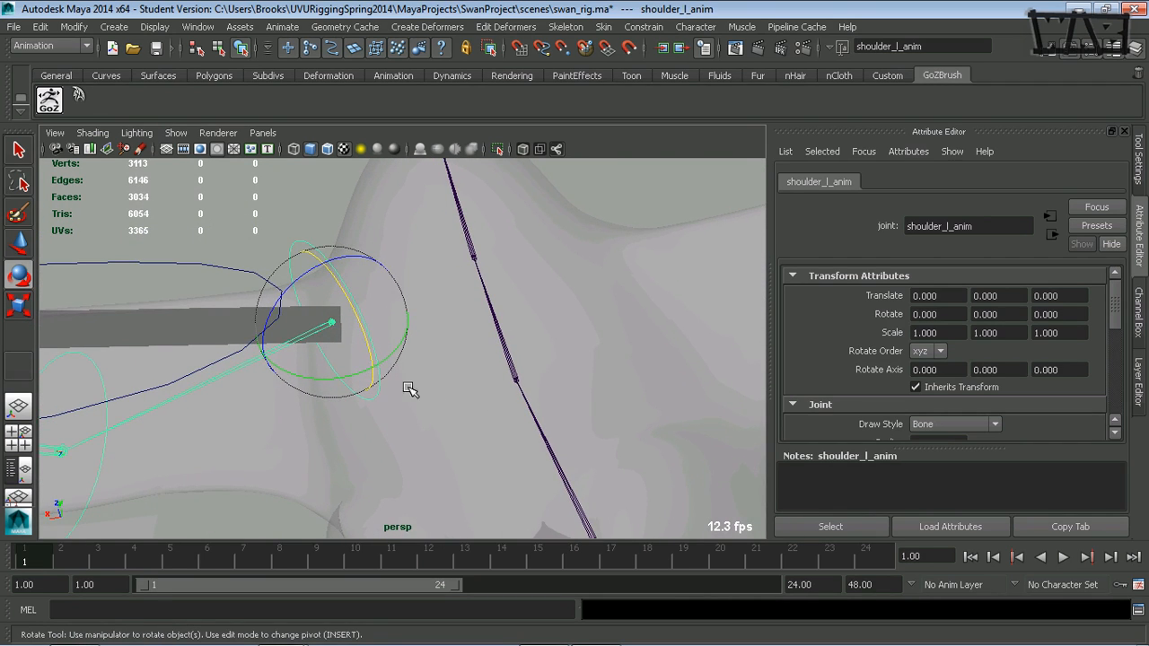
pyautogui.keyDown('alt'); pyautogui.moveTo(359, 394); pyautogui.dragTo(418, 379); pyautogui.keyUp('alt')
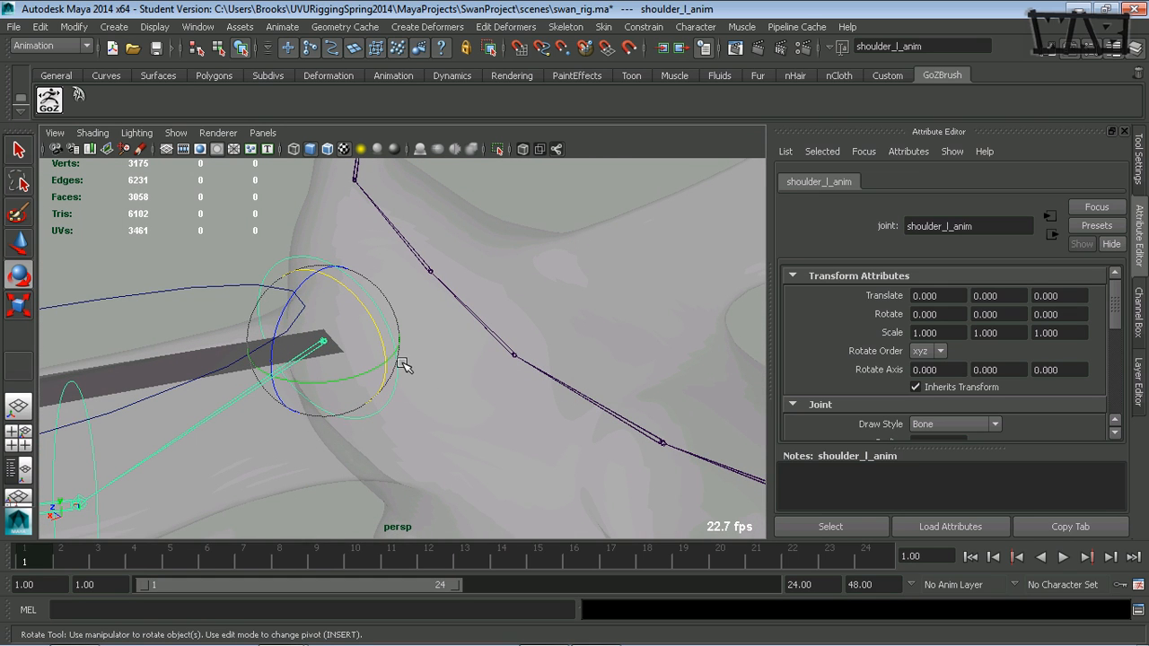
pyautogui.click(234, 236)
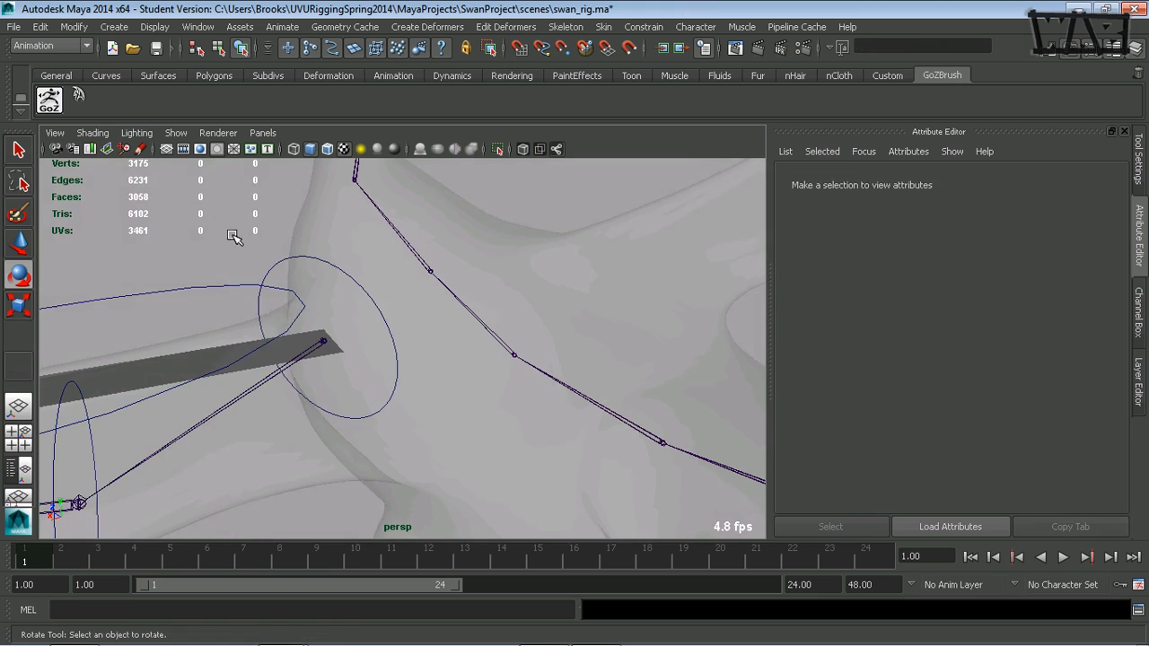
pyautogui.click(339, 273)
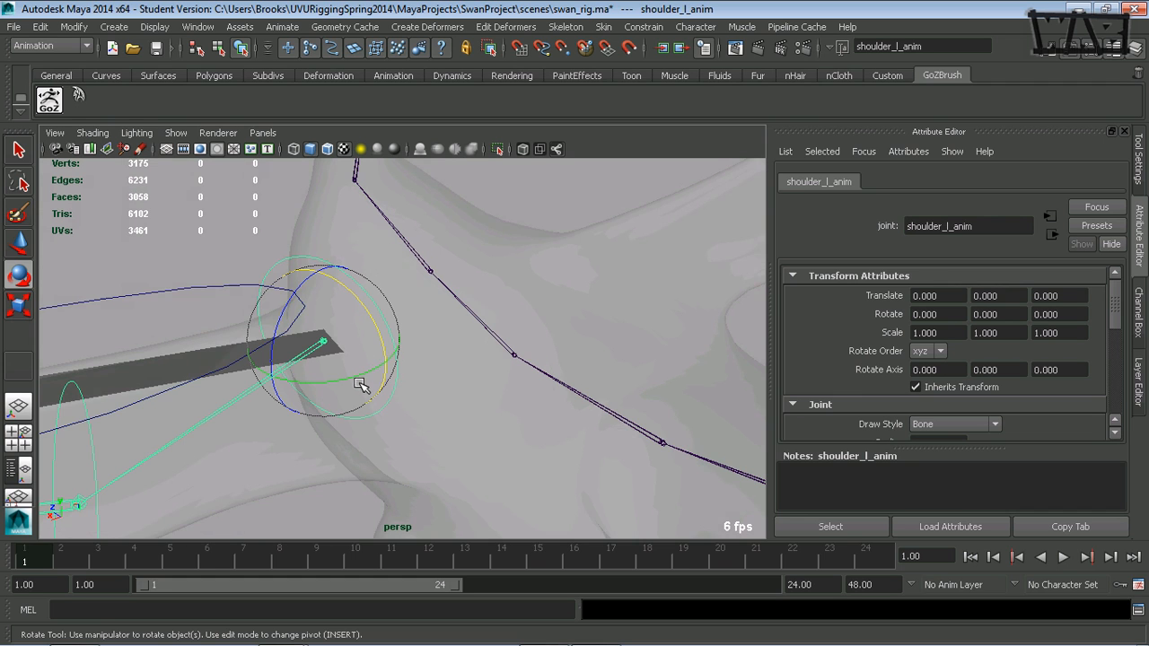
# Test-rotate the left shoulder control on separate axes, including about -10.3° in Y and -6.1° in X, undoing each rotation
pyautogui.keyDown('alt'); pyautogui.moveTo(359, 384); pyautogui.dragTo(380, 385); pyautogui.keyUp('alt')
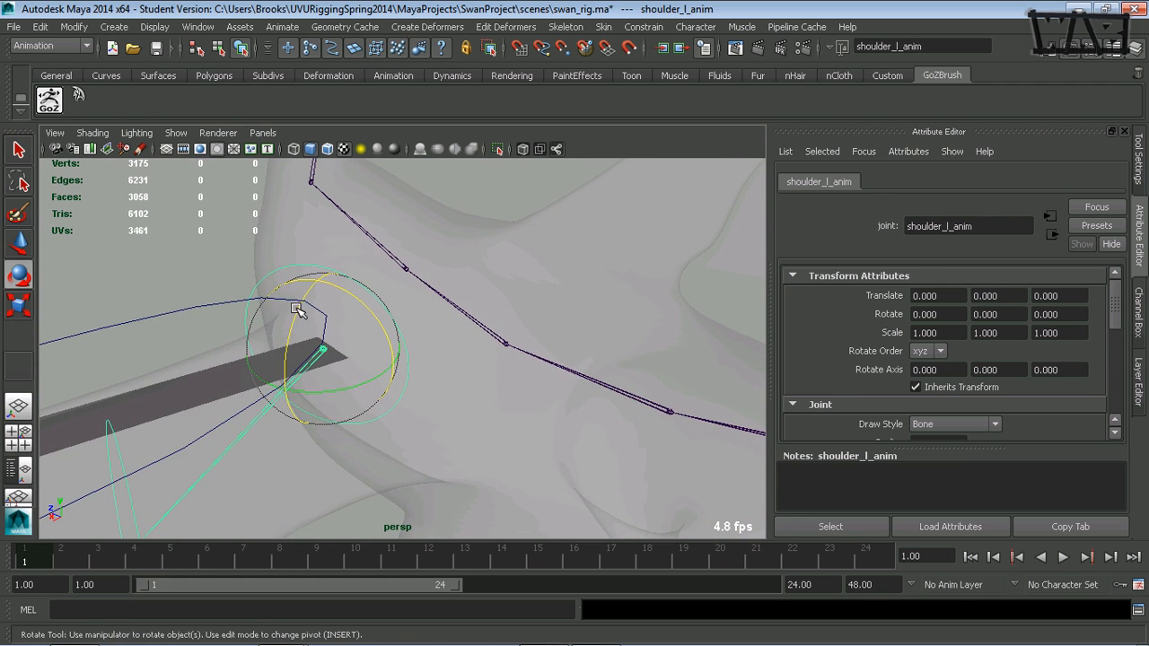
pyautogui.keyDown('alt'); pyautogui.moveTo(297, 309); pyautogui.dragTo(285, 334); pyautogui.keyUp('alt')
pyautogui.moveTo(305, 274); pyautogui.dragTo(317, 308)
pyautogui.hotkey('ctrl', 'z')
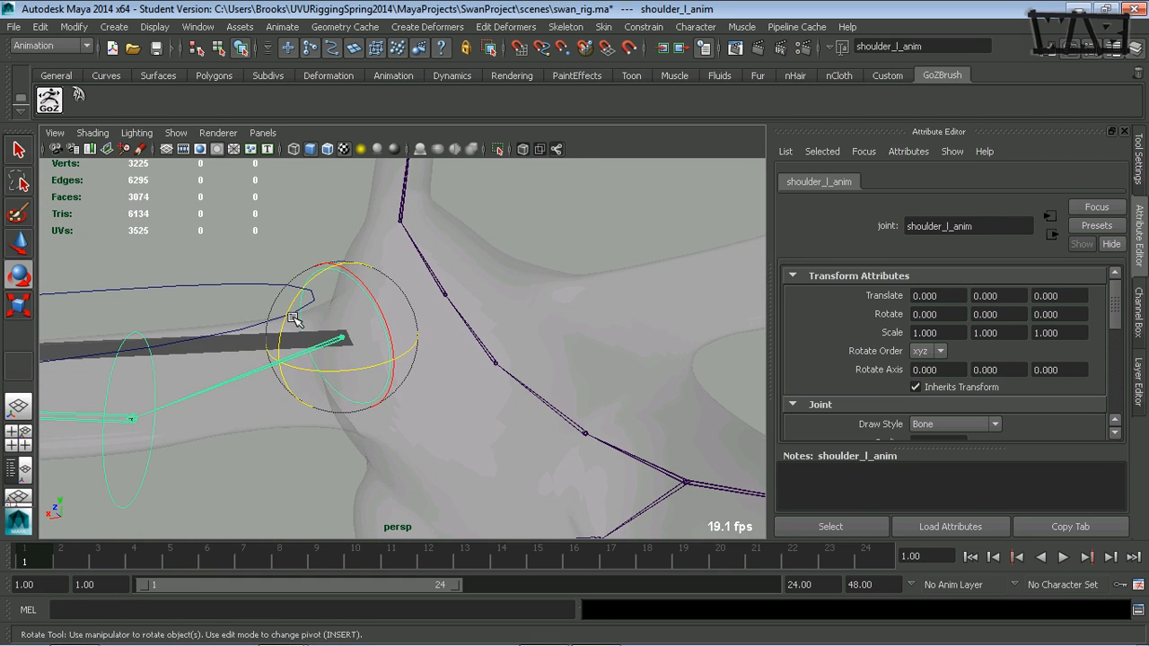
pyautogui.keyDown('alt'); pyautogui.moveTo(218, 306); pyautogui.dragTo(219, 302); pyautogui.keyUp('alt')
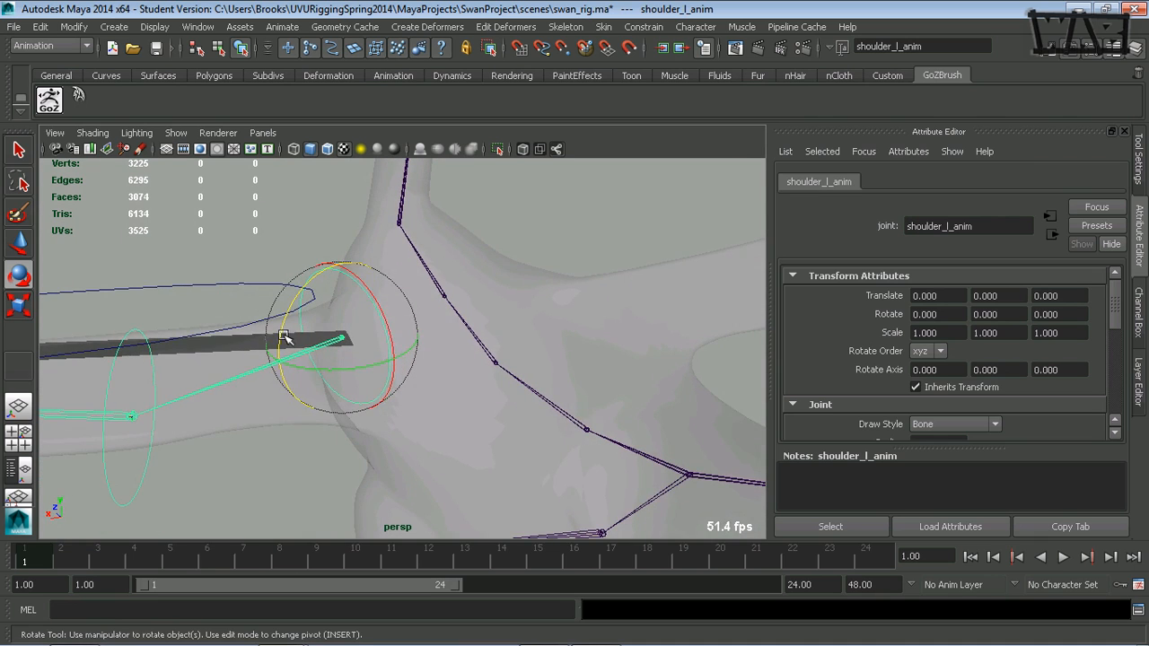
pyautogui.keyDown('alt'); pyautogui.moveTo(296, 379); pyautogui.dragTo(367, 351); pyautogui.keyUp('alt')
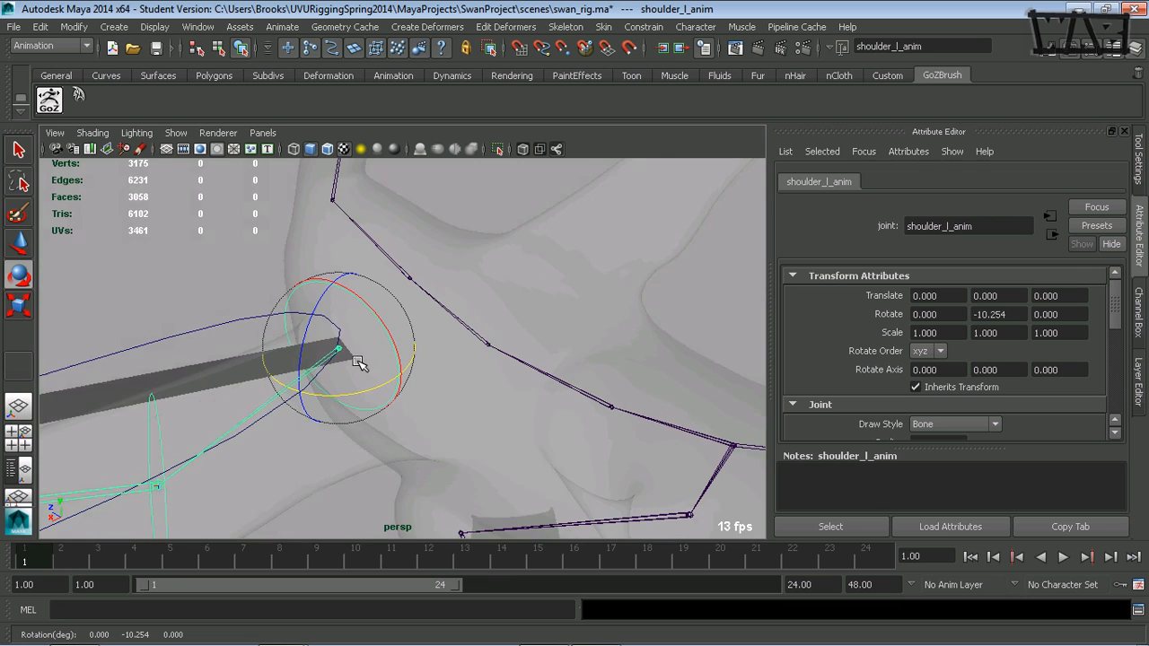
pyautogui.hotkey('ctrl', 'z')
pyautogui.moveTo(374, 297)
pyautogui.mouseDown()
pyautogui.moveTo(391, 316)
pyautogui.moveTo(374, 303)
pyautogui.moveTo(379, 328)
pyautogui.moveTo(366, 316)
pyautogui.mouseUp()
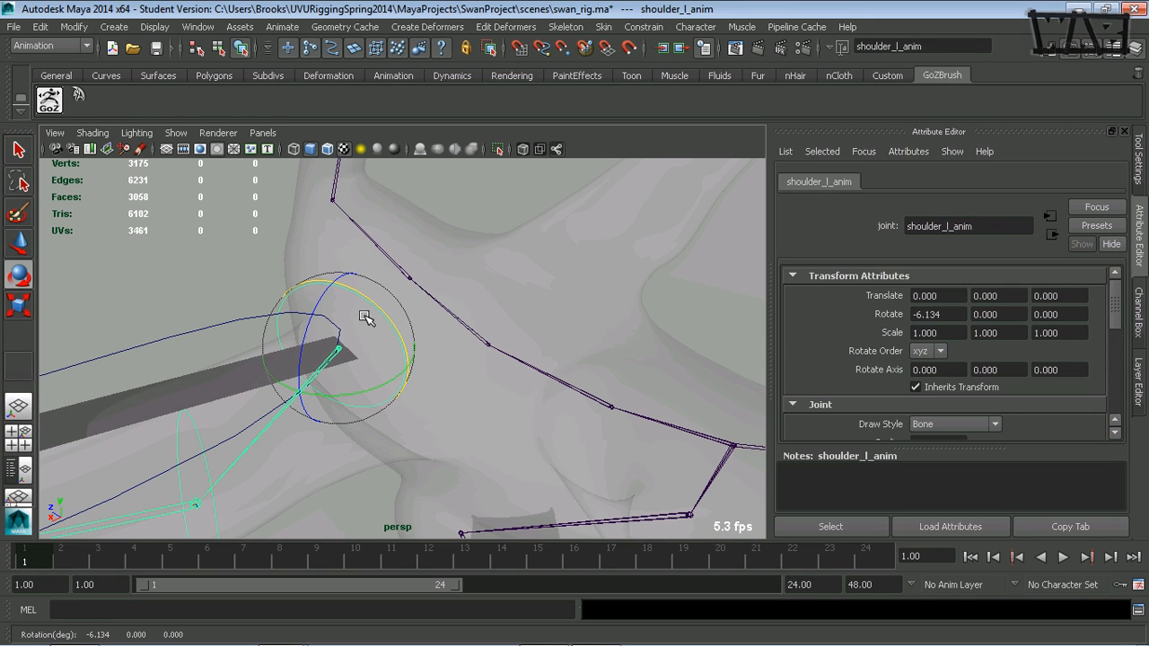
pyautogui.hotkey('ctrl', 'z')
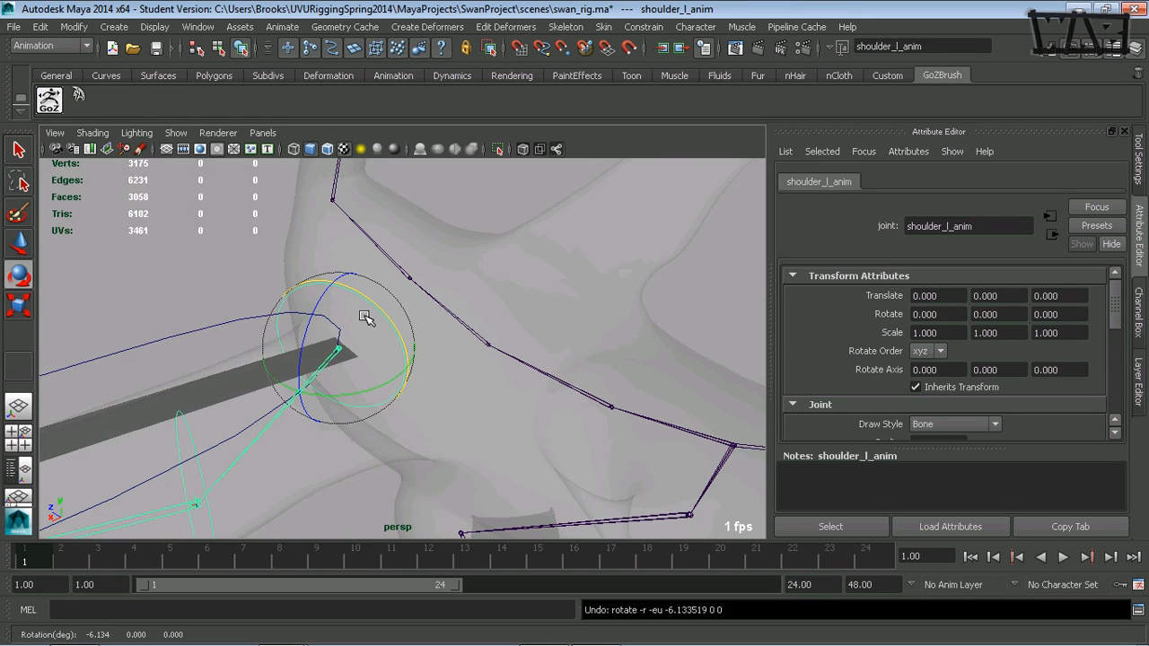
# Switch to component selection mode and display the local rotation axes of the left wing joints
pyautogui.keyDown('alt'); pyautogui.moveTo(584, 411); pyautogui.dragTo(384, 377); pyautogui.keyUp('alt')
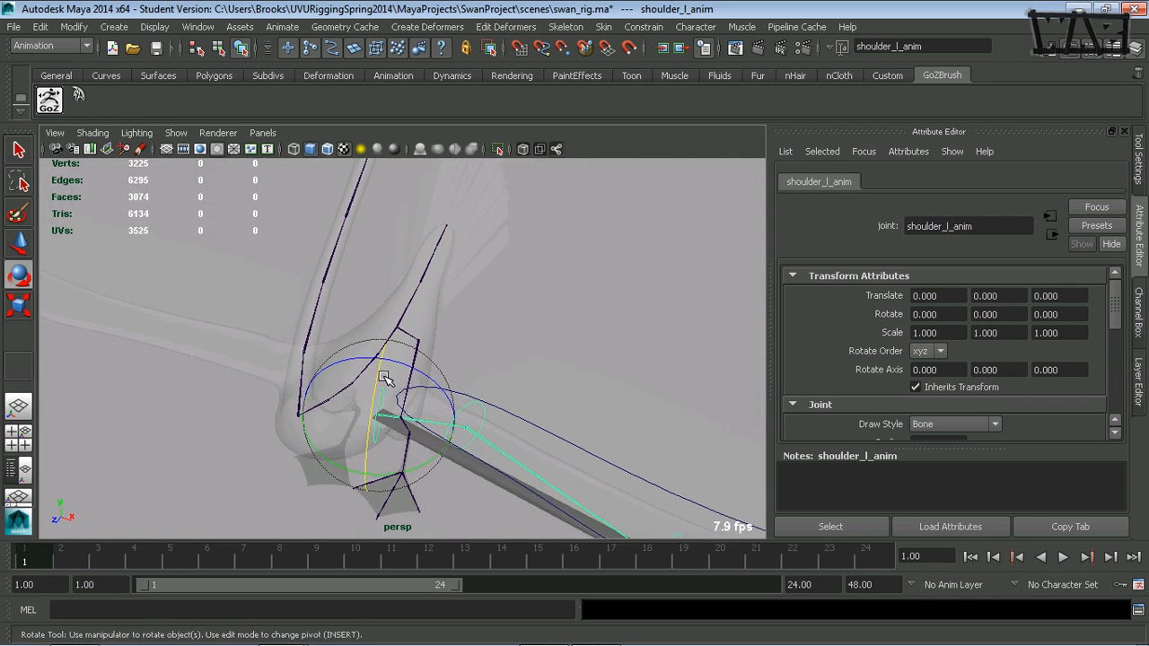
pyautogui.keyDown('alt'); pyautogui.moveTo(451, 300); pyautogui.dragTo(440, 397); pyautogui.keyUp('alt')
pyautogui.keyDown('alt'); pyautogui.moveTo(457, 314); pyautogui.dragTo(455, 381, button='middle'); pyautogui.keyUp('alt')
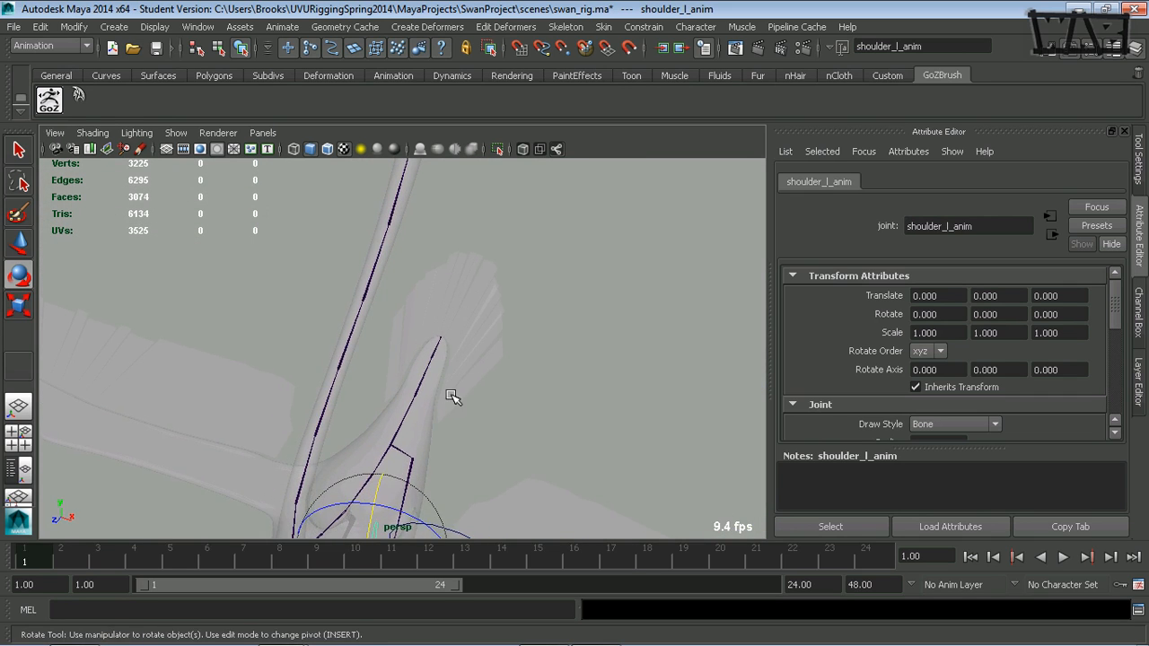
pyautogui.keyDown('alt'); pyautogui.moveTo(453, 397); pyautogui.dragTo(409, 310); pyautogui.keyUp('alt')
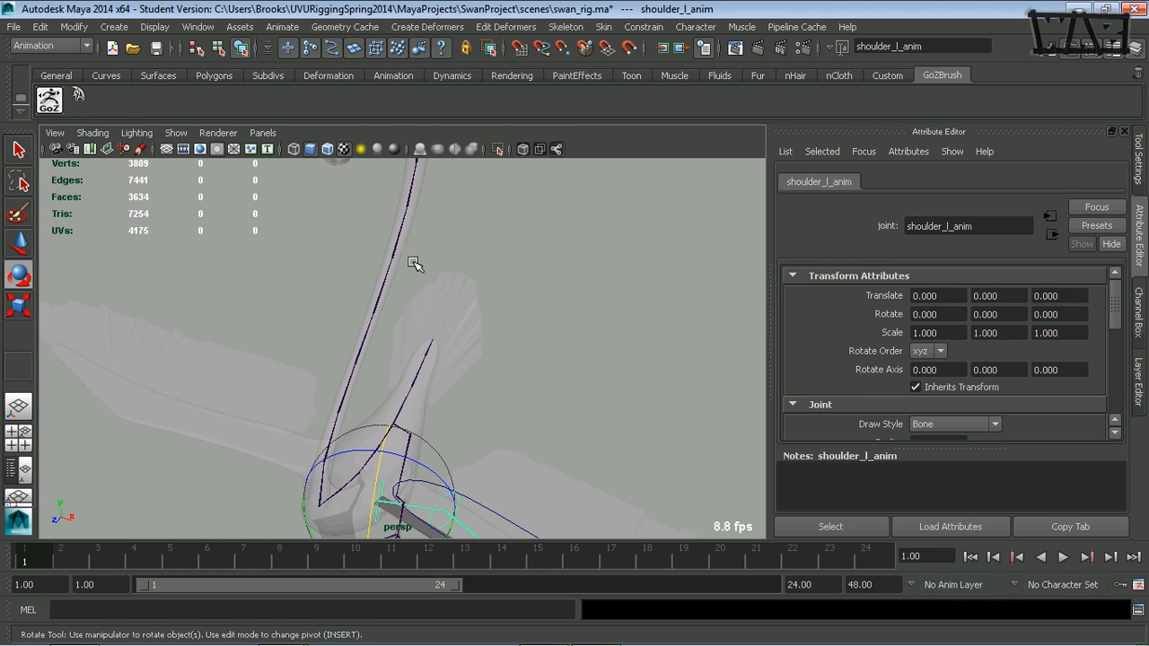
pyautogui.click(341, 174)
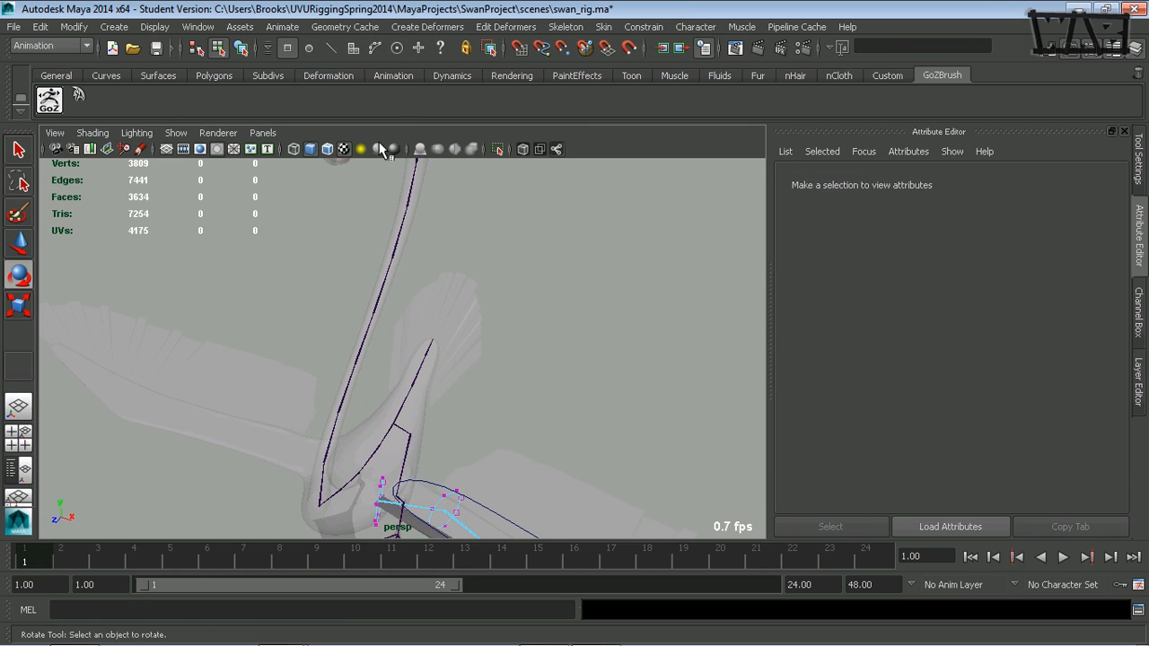
pyautogui.click(439, 47)
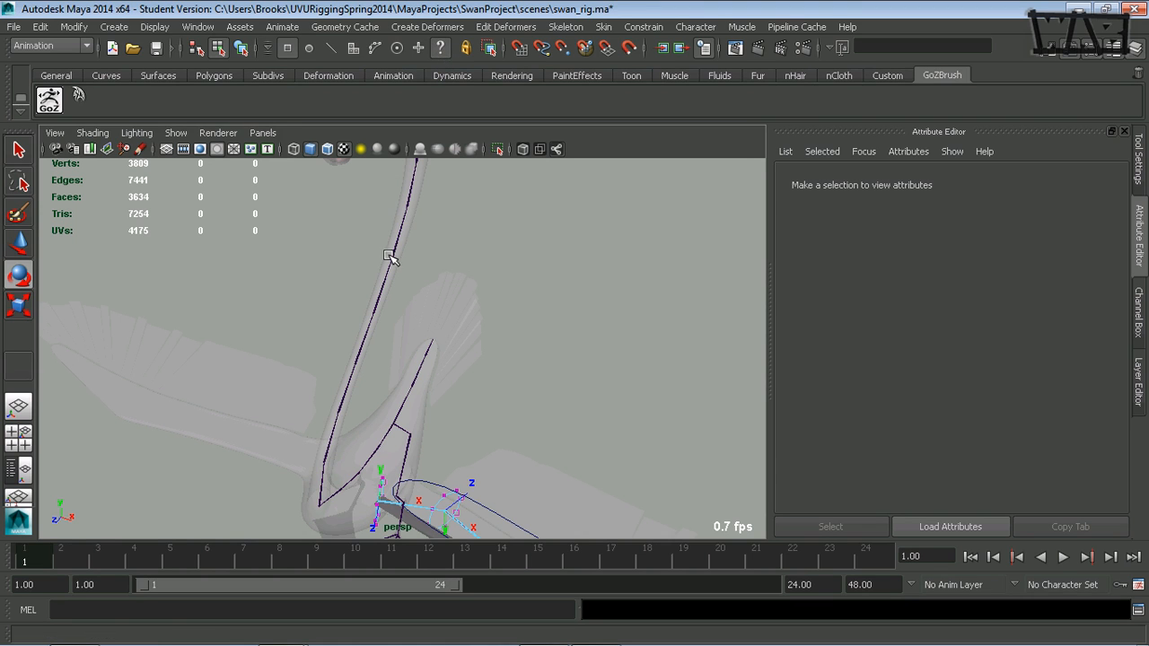
# Highlight the main skeleton from its root joint near the hips to show its local rotation axes
pyautogui.keyDown('alt'); pyautogui.moveTo(463, 439); pyautogui.dragTo(377, 430); pyautogui.keyUp('alt')
pyautogui.keyDown('alt'); pyautogui.moveTo(379, 426); pyautogui.dragTo(365, 300, button='middle'); pyautogui.keyUp('alt')
pyautogui.keyDown('alt'); pyautogui.moveTo(295, 302); pyautogui.dragTo(377, 307); pyautogui.keyUp('alt')
pyautogui.keyDown('alt'); pyautogui.moveTo(305, 310); pyautogui.dragTo(359, 339, button='middle'); pyautogui.keyUp('alt')
pyautogui.keyDown('alt'); pyautogui.moveTo(386, 341); pyautogui.dragTo(562, 334, button='right'); pyautogui.keyUp('alt')
pyautogui.click(430, 292)
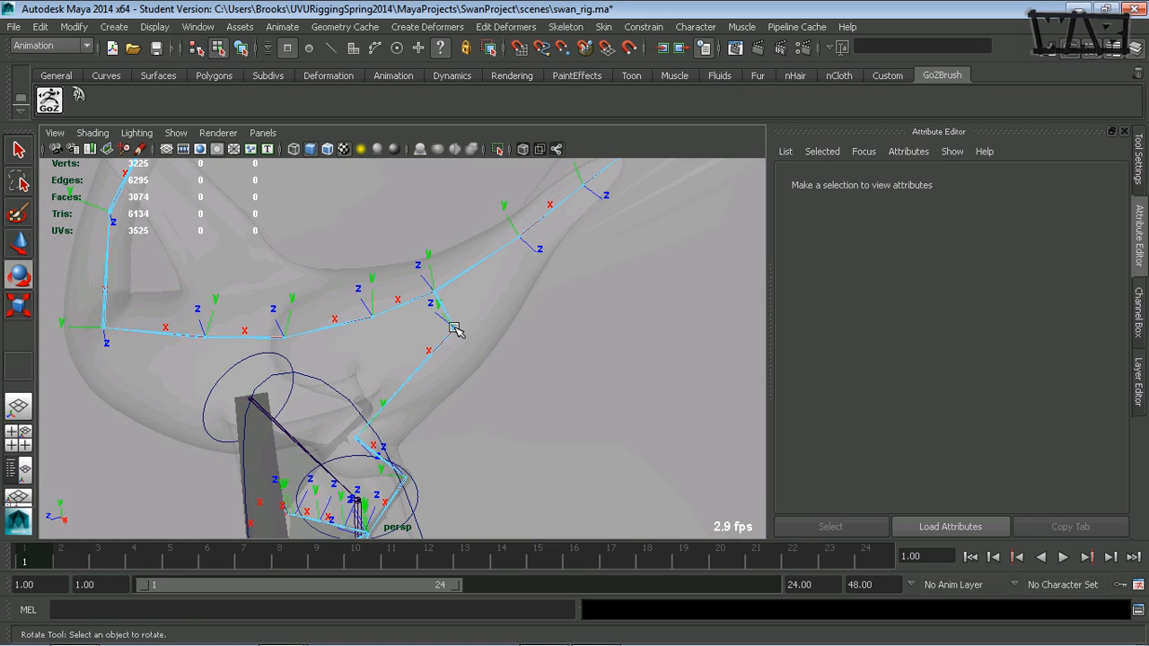
# Examine the orientation of the local rotation axes along the spine, neck, tail and leg joints
pyautogui.keyDown('alt'); pyautogui.moveTo(434, 358); pyautogui.dragTo(387, 341); pyautogui.keyUp('alt')
pyautogui.keyDown('alt'); pyautogui.moveTo(408, 320); pyautogui.dragTo(397, 409, button='middle'); pyautogui.keyUp('alt')
pyautogui.keyDown('alt'); pyautogui.moveTo(507, 373); pyautogui.dragTo(395, 372, button='right'); pyautogui.keyUp('alt')
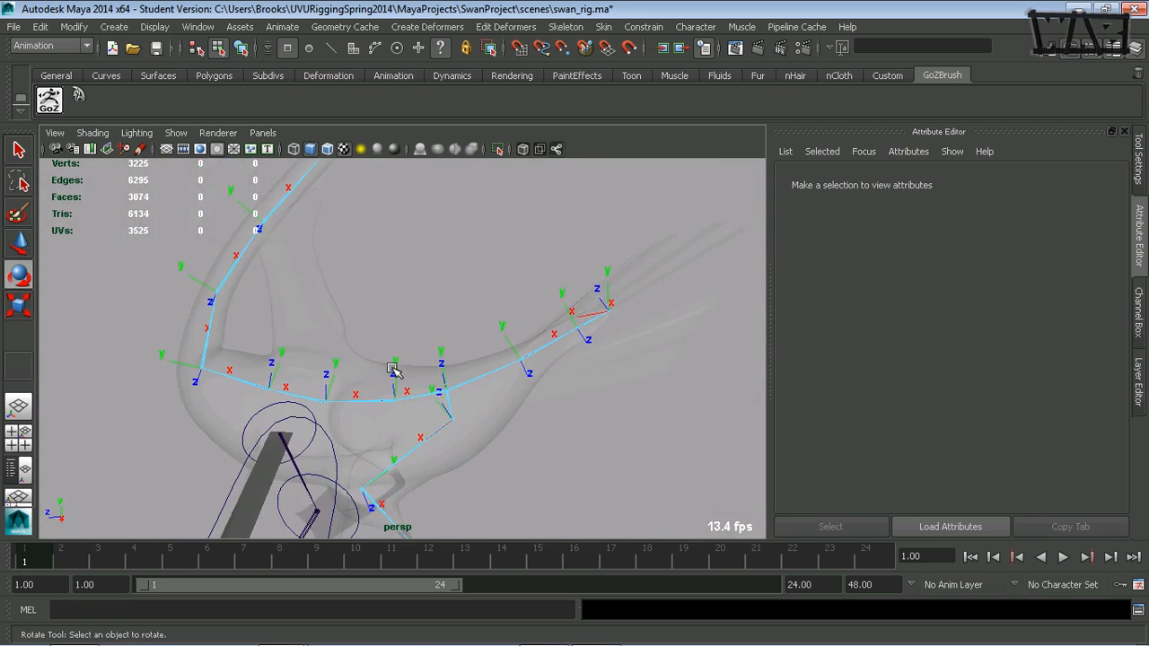
pyautogui.keyDown('alt'); pyautogui.moveTo(404, 342); pyautogui.dragTo(406, 412, button='middle'); pyautogui.keyUp('alt')
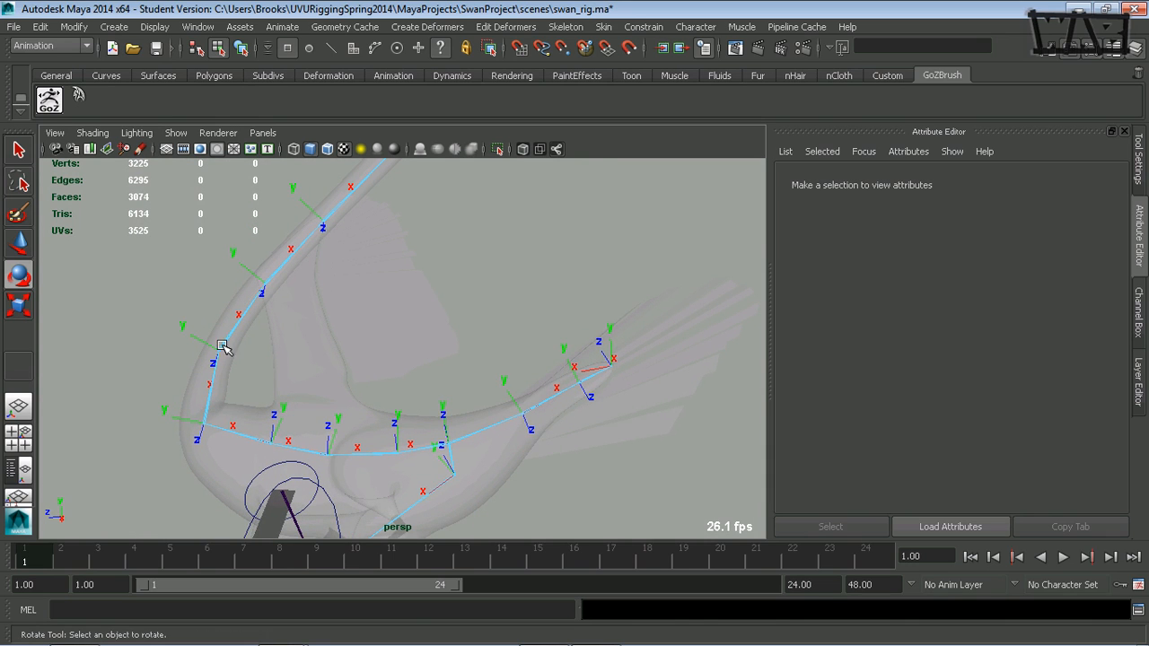
pyautogui.keyDown('alt'); pyautogui.moveTo(345, 230); pyautogui.dragTo(330, 242); pyautogui.keyUp('alt')
pyautogui.keyDown('alt'); pyautogui.moveTo(329, 269); pyautogui.dragTo(318, 361, button='middle'); pyautogui.keyUp('alt')
pyautogui.keyDown('alt'); pyautogui.moveTo(448, 356); pyautogui.dragTo(399, 352, button='right'); pyautogui.keyUp('alt')
pyautogui.press('space')
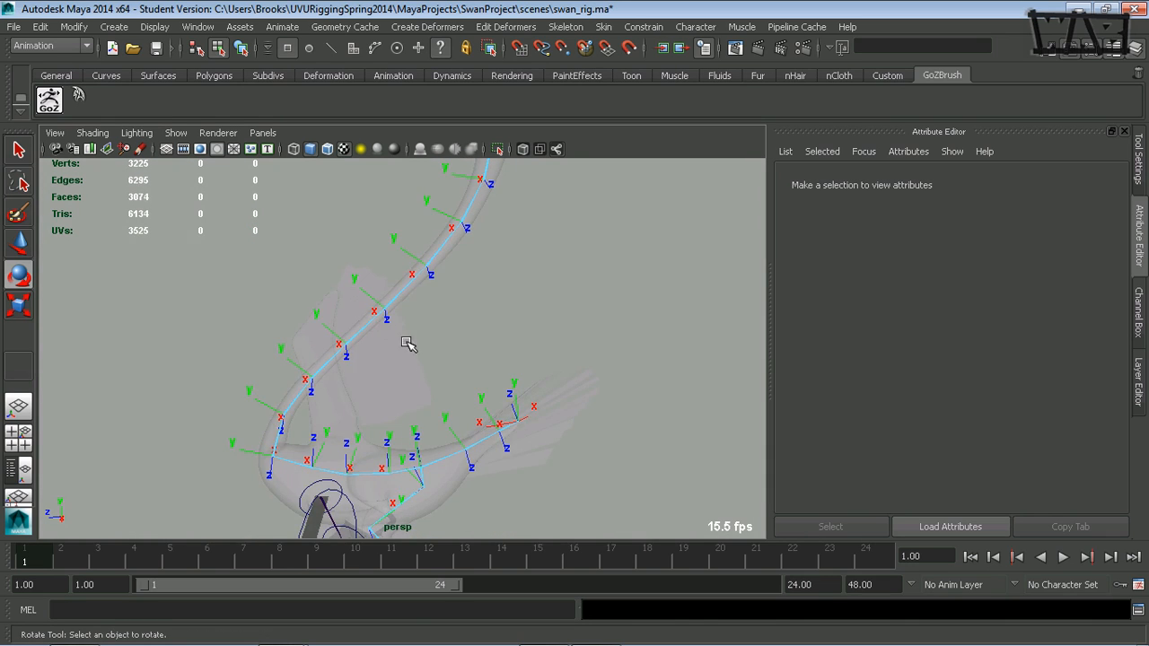
pyautogui.keyDown('alt'); pyautogui.moveTo(396, 368); pyautogui.dragTo(391, 309, button='middle'); pyautogui.keyUp('alt')
pyautogui.keyDown('alt'); pyautogui.moveTo(405, 357); pyautogui.dragTo(462, 363, button='right'); pyautogui.keyUp('alt')
pyautogui.keyDown('alt'); pyautogui.moveTo(425, 330); pyautogui.dragTo(421, 310, button='middle'); pyautogui.keyUp('alt')
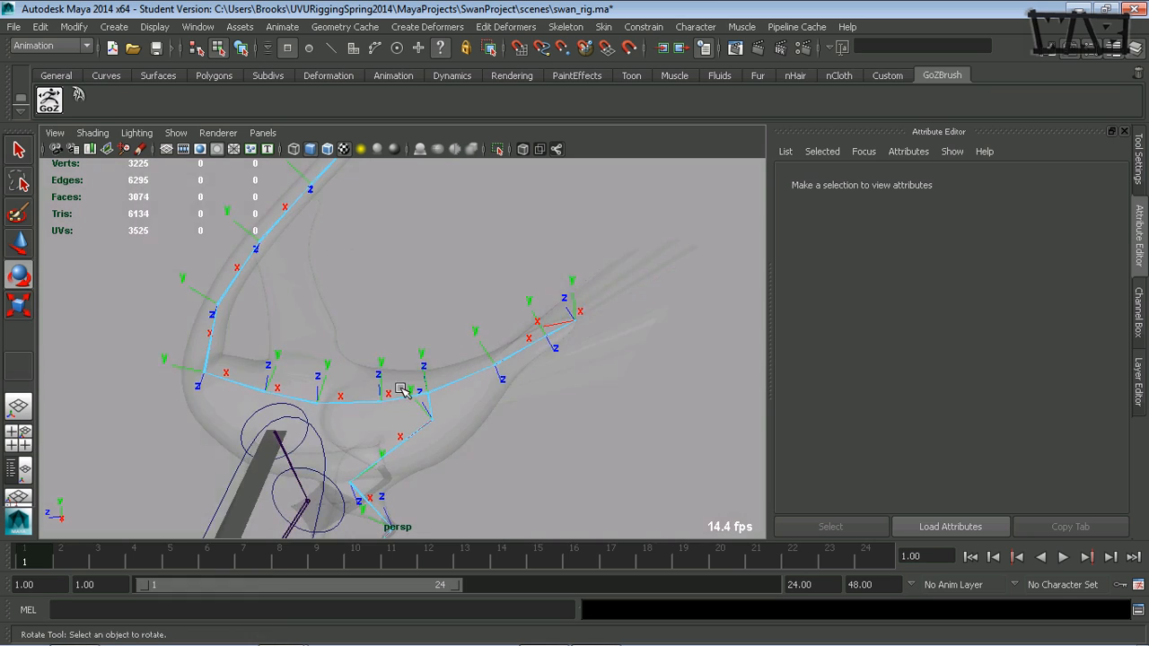
# Examine up close the local rotation axes around the hips, where the spine, tail and leg chains meet
pyautogui.keyDown('alt'); pyautogui.moveTo(404, 391); pyautogui.dragTo(594, 396, button='right'); pyautogui.keyUp('alt')
pyautogui.keyDown('alt'); pyautogui.moveTo(436, 415); pyautogui.dragTo(427, 372, button='middle'); pyautogui.keyUp('alt')
pyautogui.keyDown('alt'); pyautogui.moveTo(448, 372); pyautogui.dragTo(511, 384, button='right'); pyautogui.keyUp('alt')
pyautogui.keyDown('alt'); pyautogui.moveTo(487, 360); pyautogui.dragTo(475, 297, button='middle'); pyautogui.keyUp('alt')
pyautogui.keyDown('alt'); pyautogui.moveTo(418, 377); pyautogui.dragTo(486, 388); pyautogui.keyUp('alt')
pyautogui.keyDown('alt'); pyautogui.moveTo(481, 352); pyautogui.dragTo(521, 377, button='middle'); pyautogui.keyUp('alt')
pyautogui.press('e')
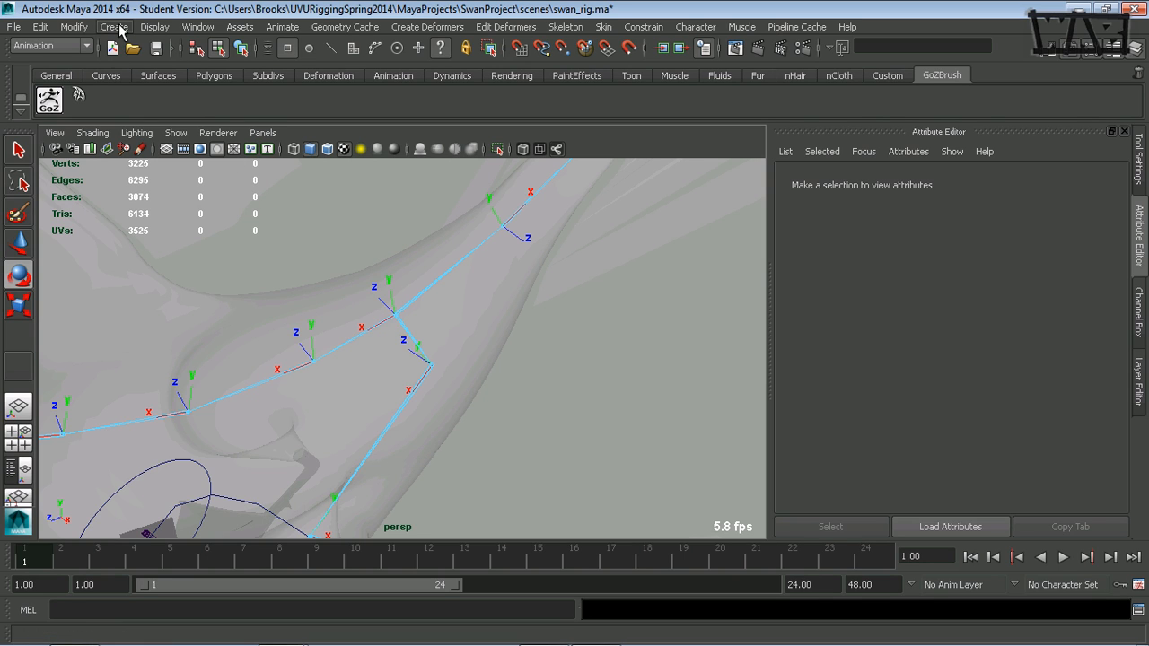
# Open the Hypergraph hierarchy and bring the joint1 skeleton tree into view
pyautogui.click(199, 27)
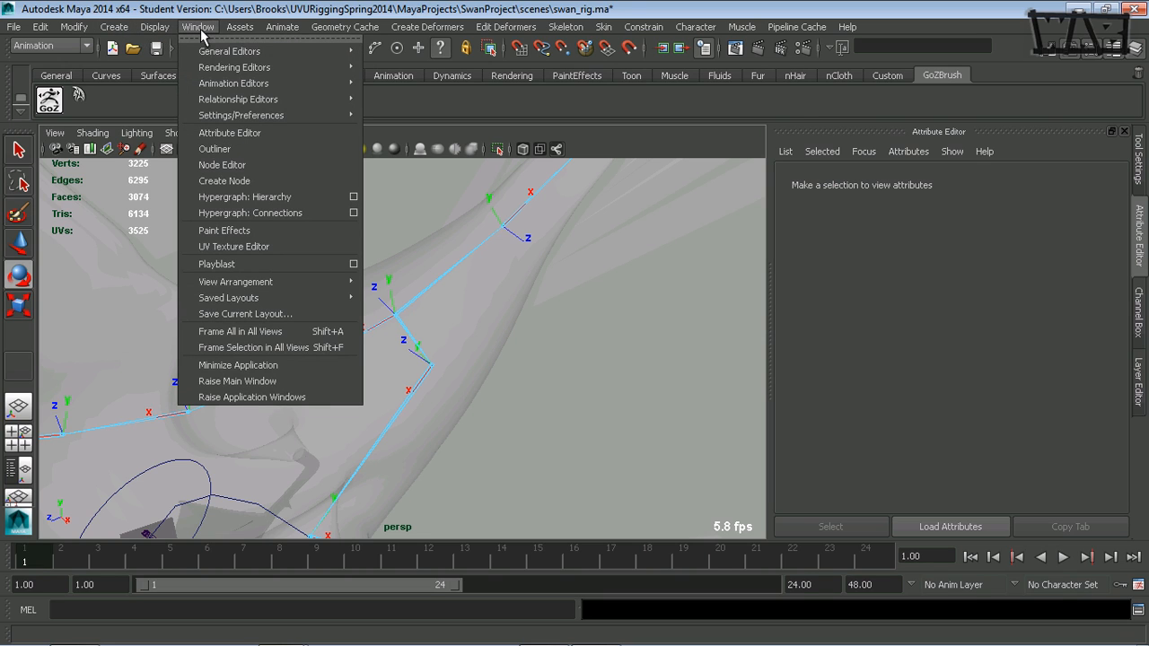
pyautogui.click(244, 197)
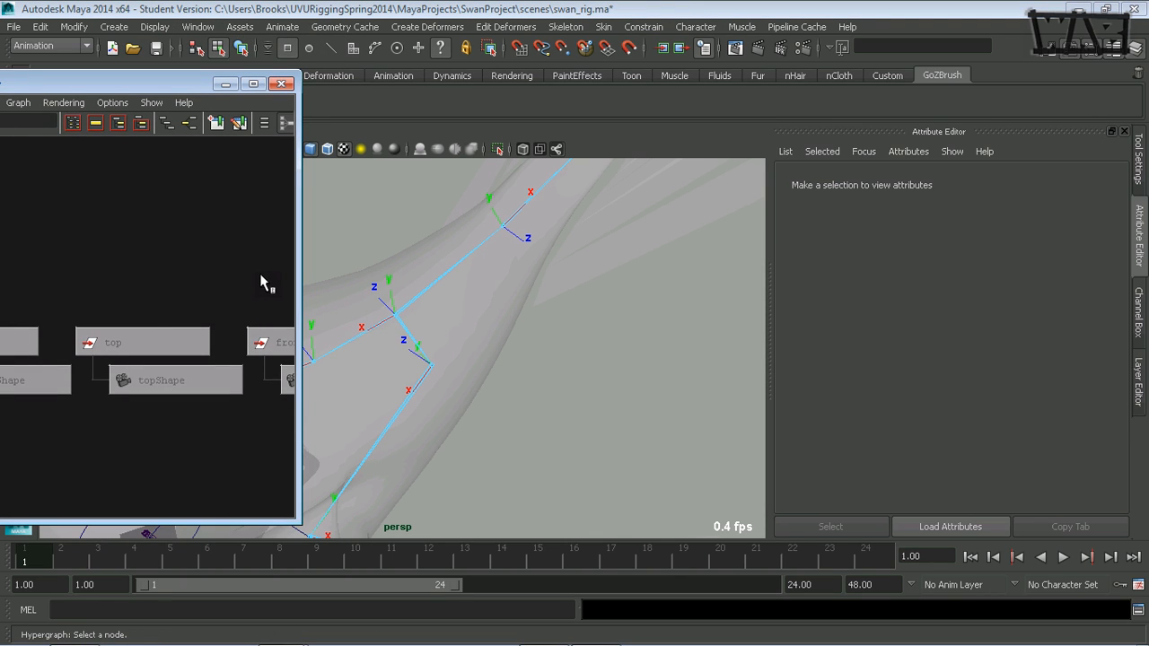
pyautogui.keyDown('alt'); pyautogui.moveTo(261, 275); pyautogui.dragTo(119, 228, button='middle'); pyautogui.keyUp('alt')
pyautogui.keyDown('alt'); pyautogui.moveTo(193, 249); pyautogui.dragTo(97, 254, button='right'); pyautogui.keyUp('alt')
pyautogui.keyDown('alt'); pyautogui.moveTo(195, 293); pyautogui.dragTo(69, 210, button='middle'); pyautogui.keyUp('alt')
pyautogui.keyDown('alt'); pyautogui.moveTo(202, 250); pyautogui.dragTo(70, 174, button='middle'); pyautogui.keyUp('alt')
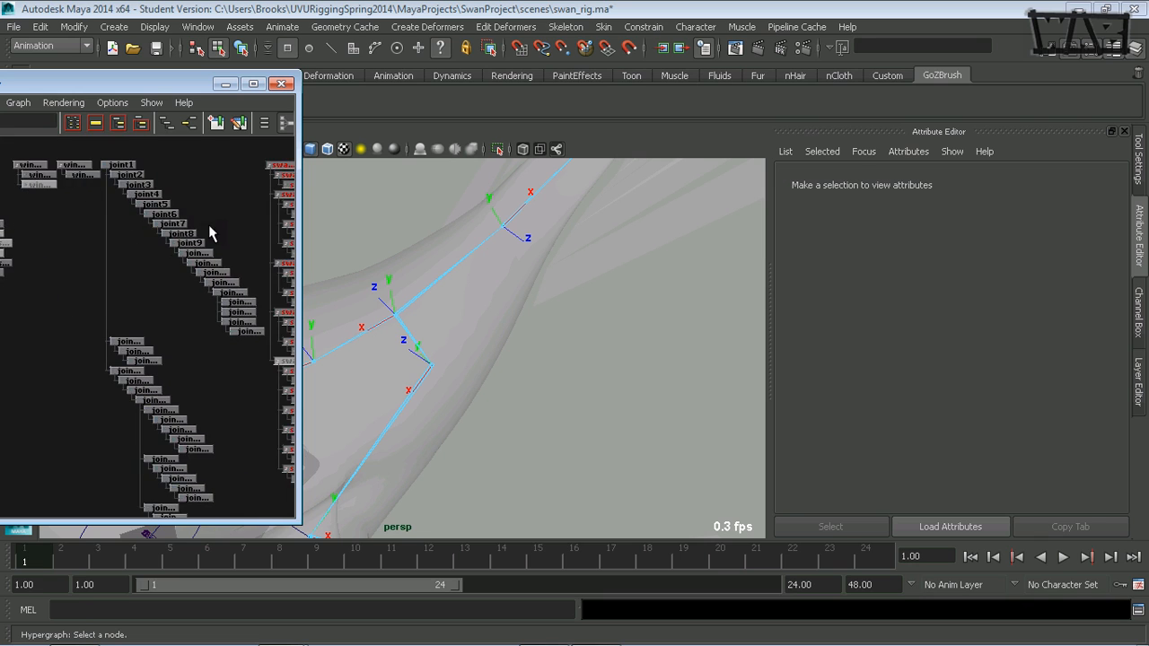
pyautogui.keyDown('alt'); pyautogui.moveTo(212, 228); pyautogui.dragTo(167, 236, button='middle'); pyautogui.keyUp('alt')
pyautogui.keyDown('alt'); pyautogui.moveTo(169, 237); pyautogui.dragTo(118, 242, button='right'); pyautogui.keyUp('alt')
pyautogui.keyDown('alt'); pyautogui.moveTo(153, 234); pyautogui.dragTo(176, 237, button='middle'); pyautogui.keyUp('alt')
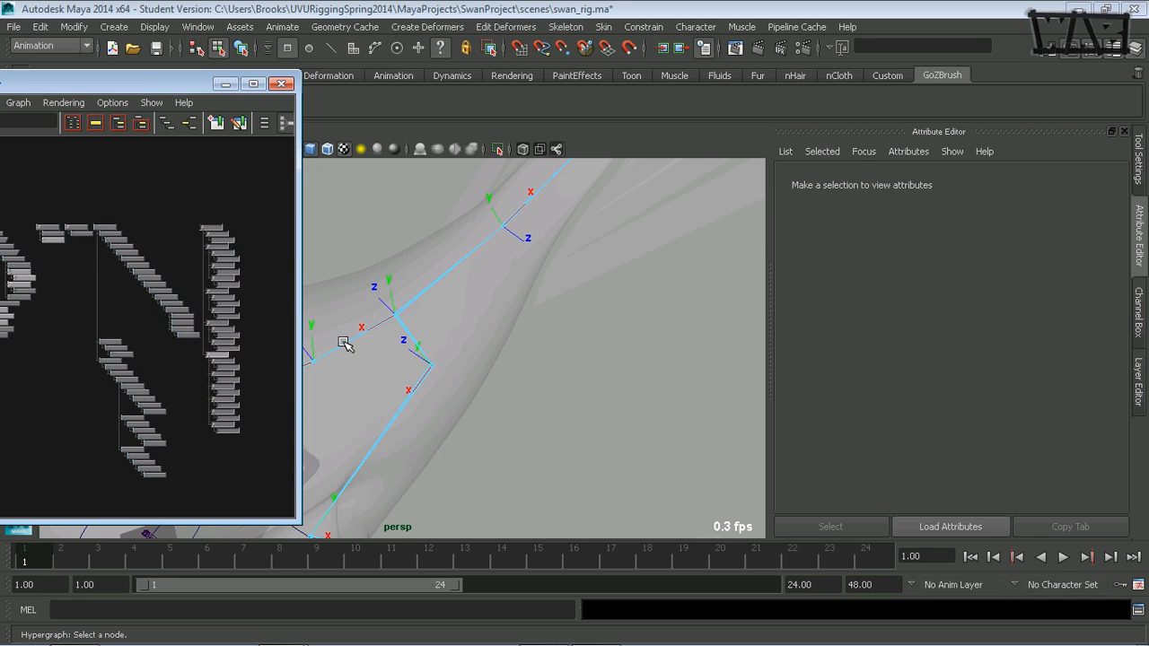
# Examine the joint19 and joint33 branches and the long joint2 to joint18 chain under joint1 in the hierarchy
pyautogui.keyDown('alt'); pyautogui.moveTo(96, 370); pyautogui.dragTo(211, 355, button='right'); pyautogui.keyUp('alt')
pyautogui.keyDown('alt'); pyautogui.moveTo(172, 362); pyautogui.dragTo(151, 327, button='middle'); pyautogui.keyUp('alt')
pyautogui.keyDown('alt'); pyautogui.moveTo(120, 325); pyautogui.dragTo(165, 345, button='right'); pyautogui.keyUp('alt')
pyautogui.keyDown('alt'); pyautogui.moveTo(151, 374); pyautogui.dragTo(135, 334, button='middle'); pyautogui.keyUp('alt')
pyautogui.keyDown('alt'); pyautogui.moveTo(133, 333); pyautogui.dragTo(159, 324, button='right'); pyautogui.keyUp('alt')
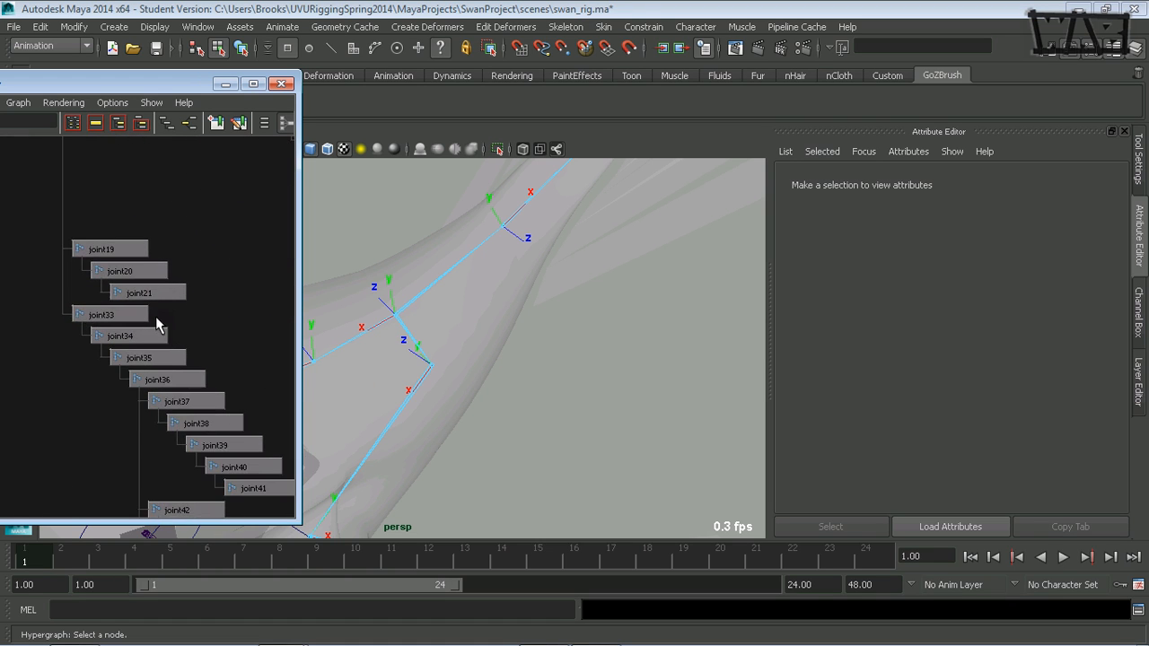
pyautogui.keyDown('alt'); pyautogui.moveTo(149, 297); pyautogui.dragTo(138, 342, button='middle'); pyautogui.keyUp('alt')
pyautogui.keyDown('alt'); pyautogui.moveTo(209, 282); pyautogui.dragTo(128, 244, button='right'); pyautogui.keyUp('alt')
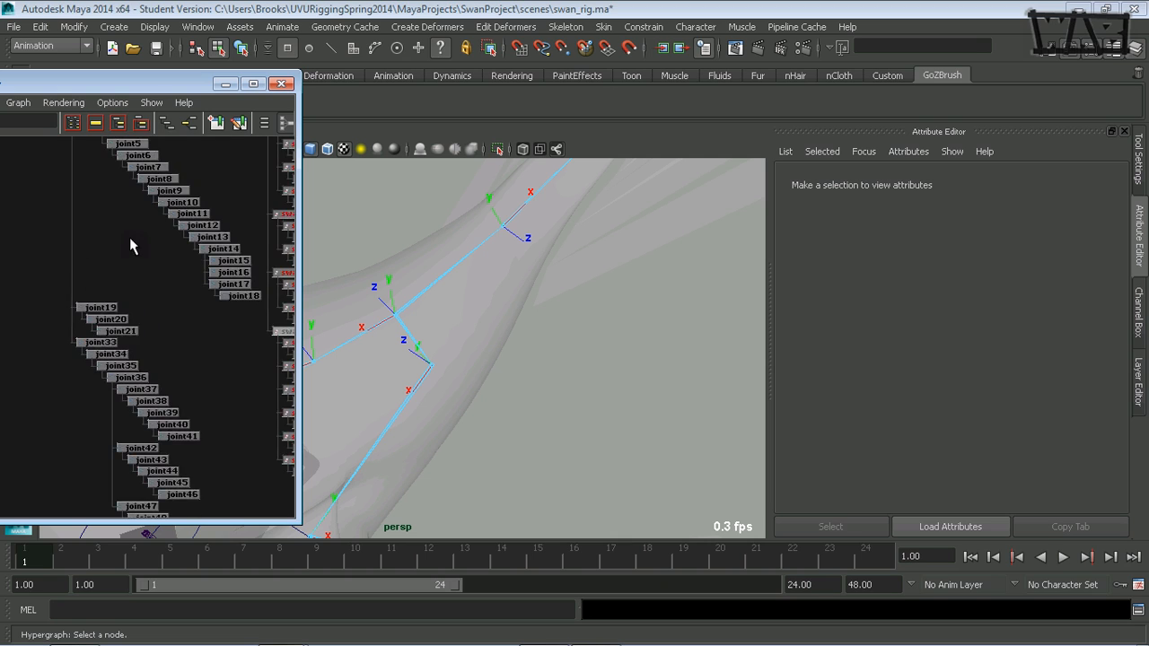
pyautogui.keyDown('alt'); pyautogui.moveTo(128, 243); pyautogui.dragTo(118, 324, button='middle'); pyautogui.keyUp('alt')
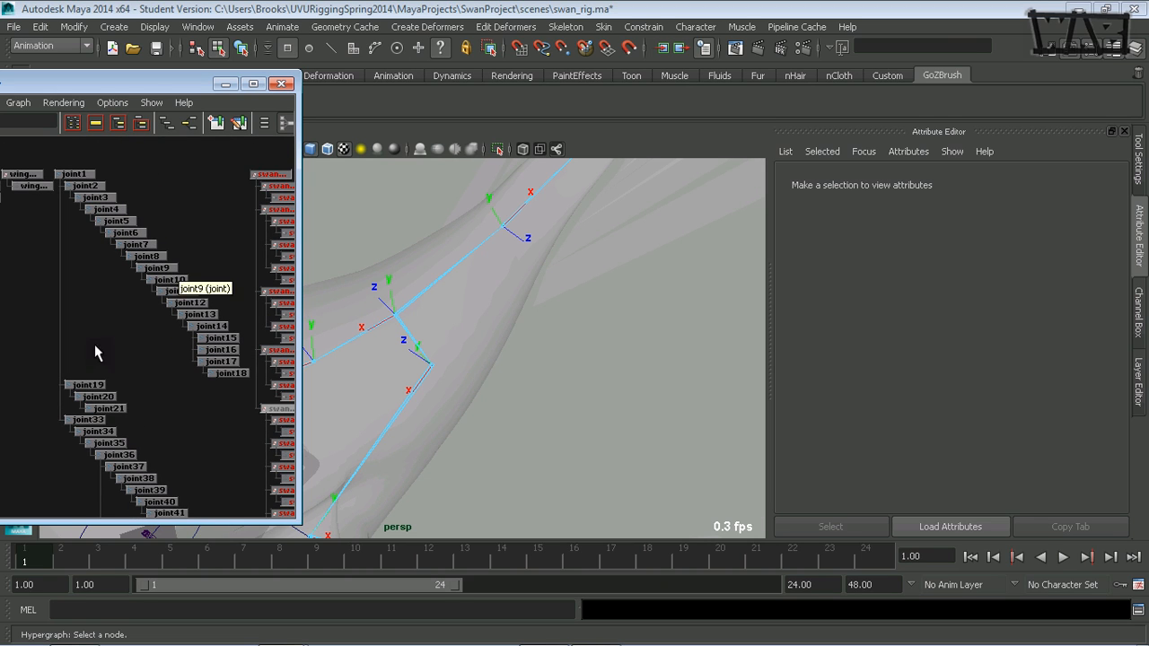
# Select the root joint1 in the hierarchy and look over the child joints below it
pyautogui.click(73, 174)
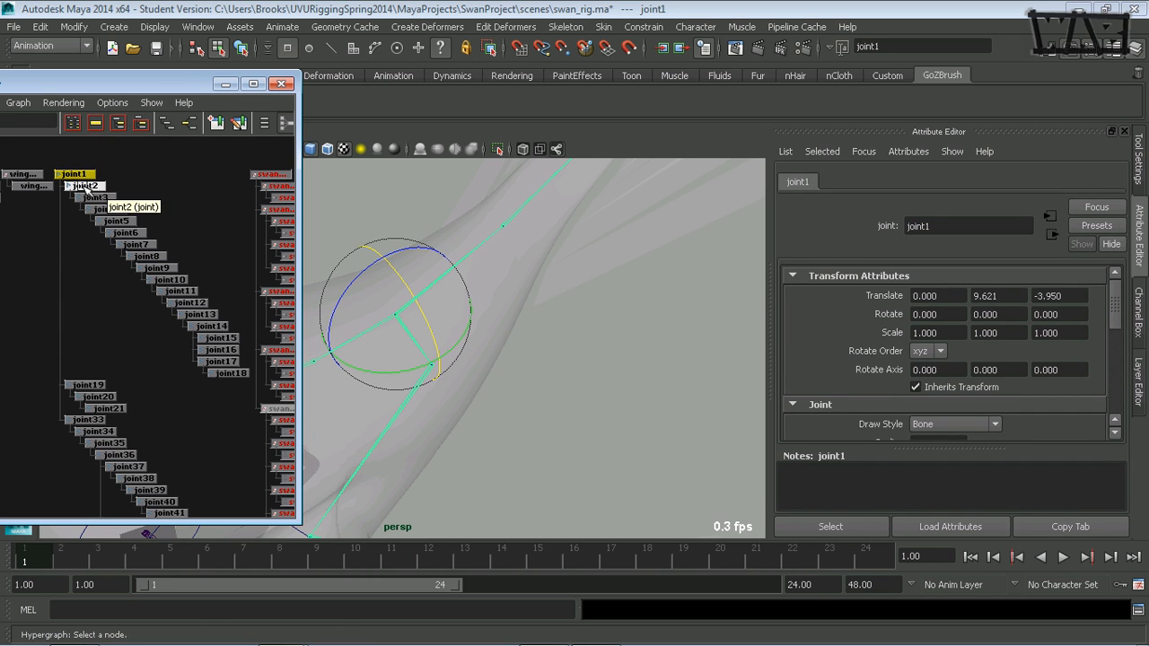
pyautogui.scroll(3, 85, 185)
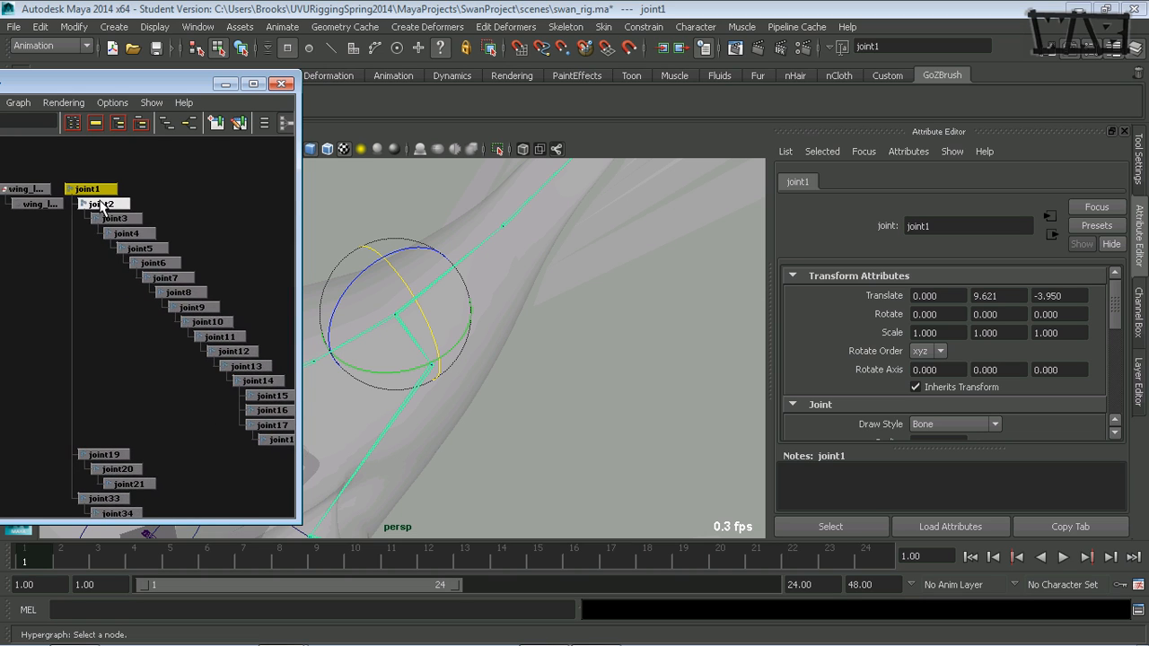
pyautogui.keyDown('alt'); pyautogui.moveTo(103, 235); pyautogui.dragTo(117, 175, button='middle'); pyautogui.keyUp('alt')
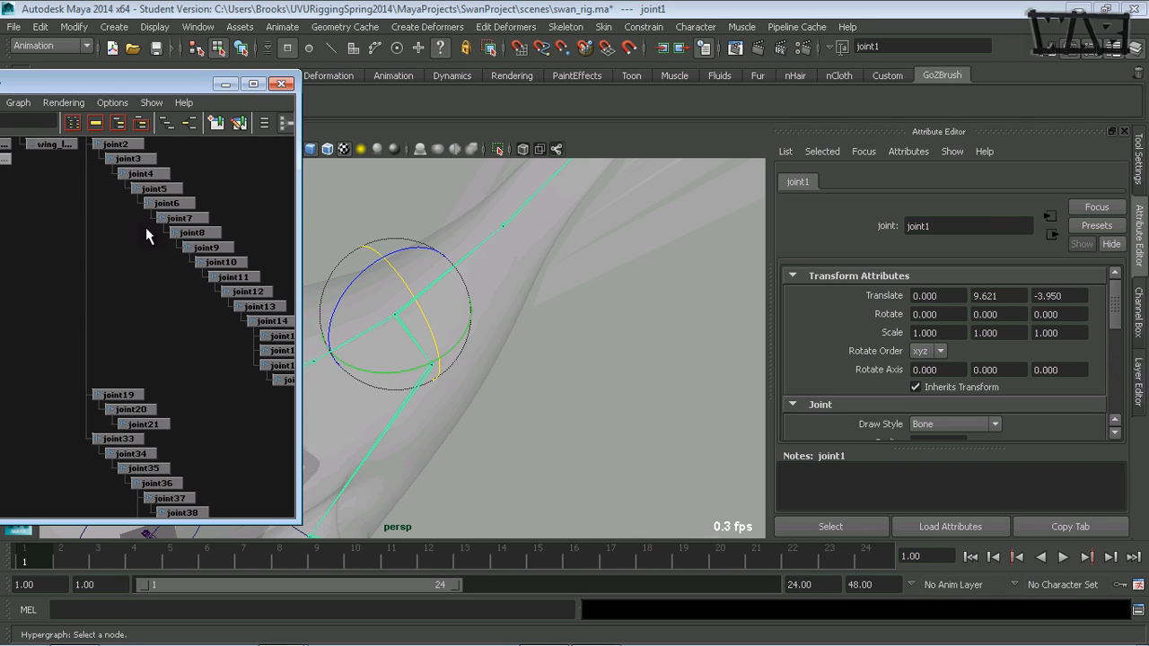
pyautogui.keyDown('alt'); pyautogui.moveTo(146, 228); pyautogui.dragTo(134, 293, button='middle'); pyautogui.keyUp('alt')
pyautogui.keyDown('alt'); pyautogui.moveTo(134, 292); pyautogui.dragTo(77, 293, button='right'); pyautogui.keyUp('alt')
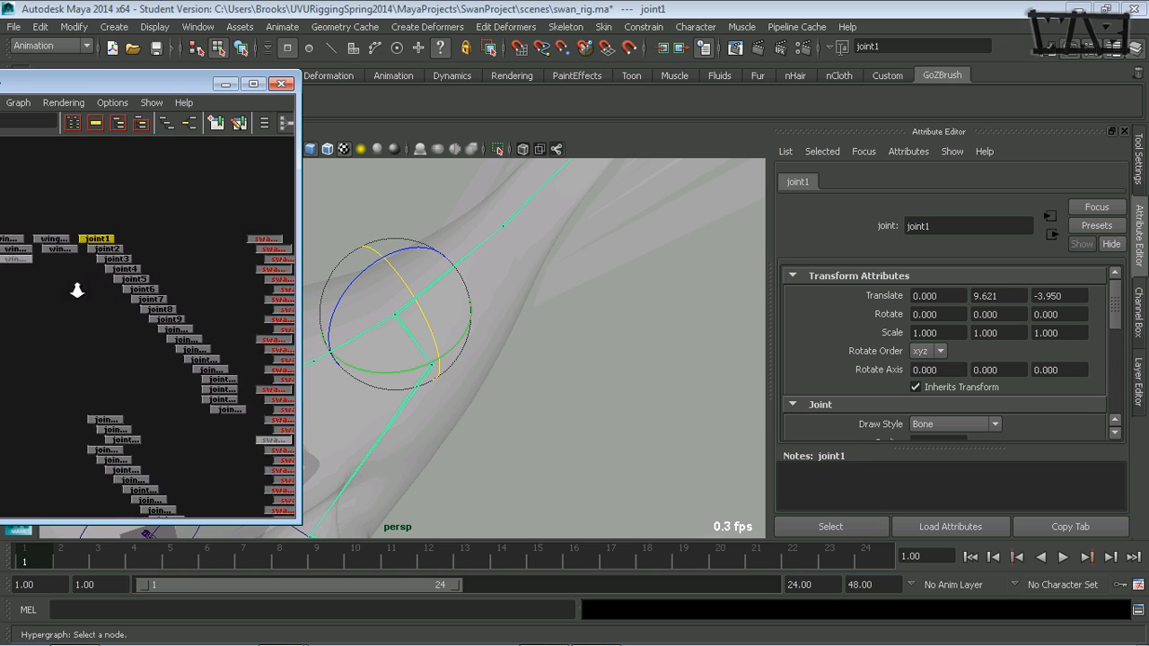
# Select joint2 in the hierarchy, show the local rotation axes of its spine and neck chain only, and minimize the Hypergraph
pyautogui.click(111, 252)
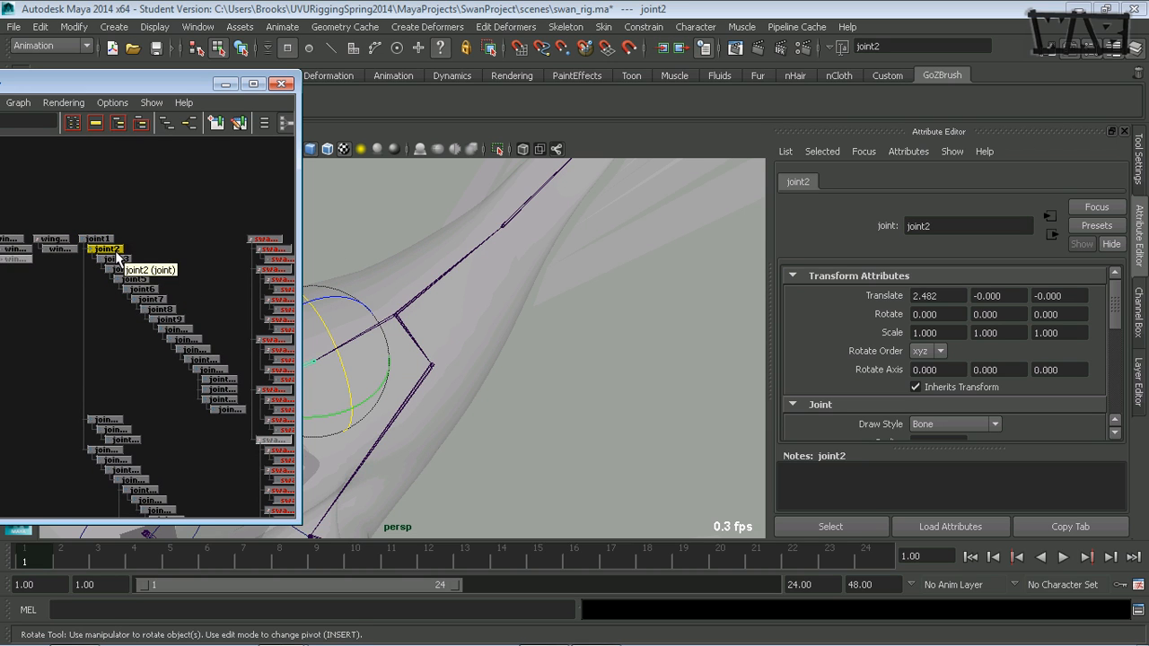
pyautogui.keyDown('alt'); pyautogui.moveTo(436, 337); pyautogui.dragTo(574, 326, button='middle'); pyautogui.keyUp('alt')
pyautogui.keyDown('alt'); pyautogui.moveTo(574, 326); pyautogui.dragTo(440, 334, button='right'); pyautogui.keyUp('alt')
pyautogui.keyDown('alt'); pyautogui.moveTo(510, 326); pyautogui.dragTo(555, 326, button='middle'); pyautogui.keyUp('alt')
pyautogui.keyDown('alt'); pyautogui.moveTo(555, 326); pyautogui.dragTo(429, 335, button='right'); pyautogui.keyUp('alt')
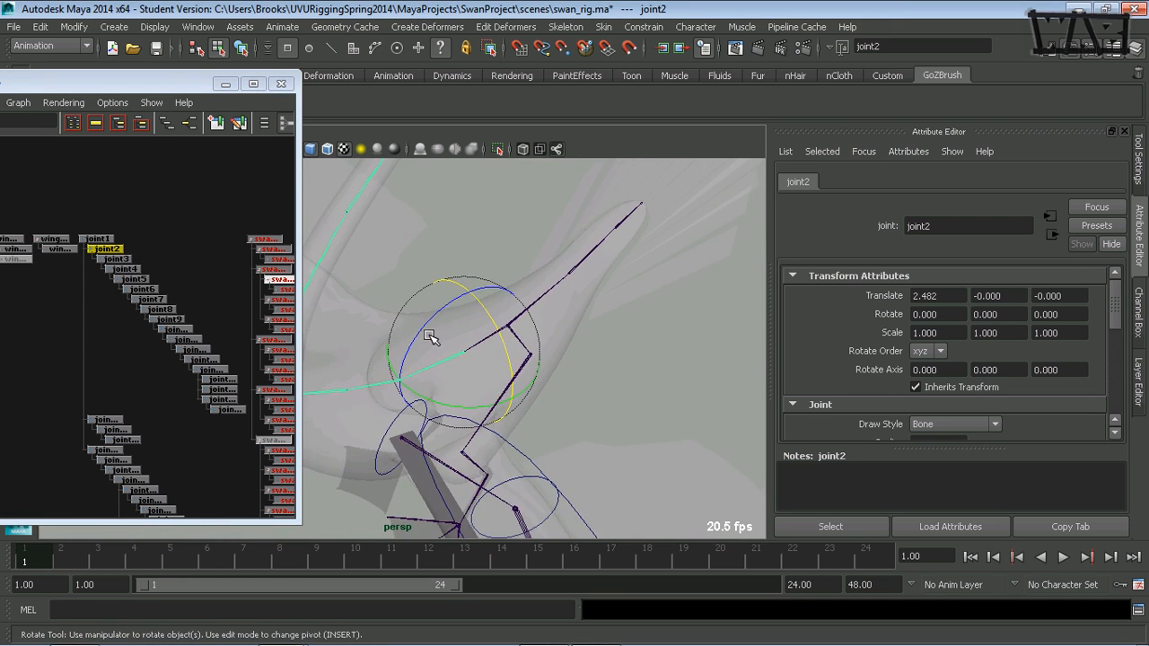
pyautogui.moveTo(429, 335)
pyautogui.keyDown('alt'); pyautogui.mouseDown()
pyautogui.moveTo(510, 323)
pyautogui.moveTo(426, 326)
pyautogui.mouseUp(); pyautogui.keyUp('alt')
pyautogui.keyDown('alt'); pyautogui.moveTo(466, 318); pyautogui.dragTo(479, 293, button='middle'); pyautogui.keyUp('alt')
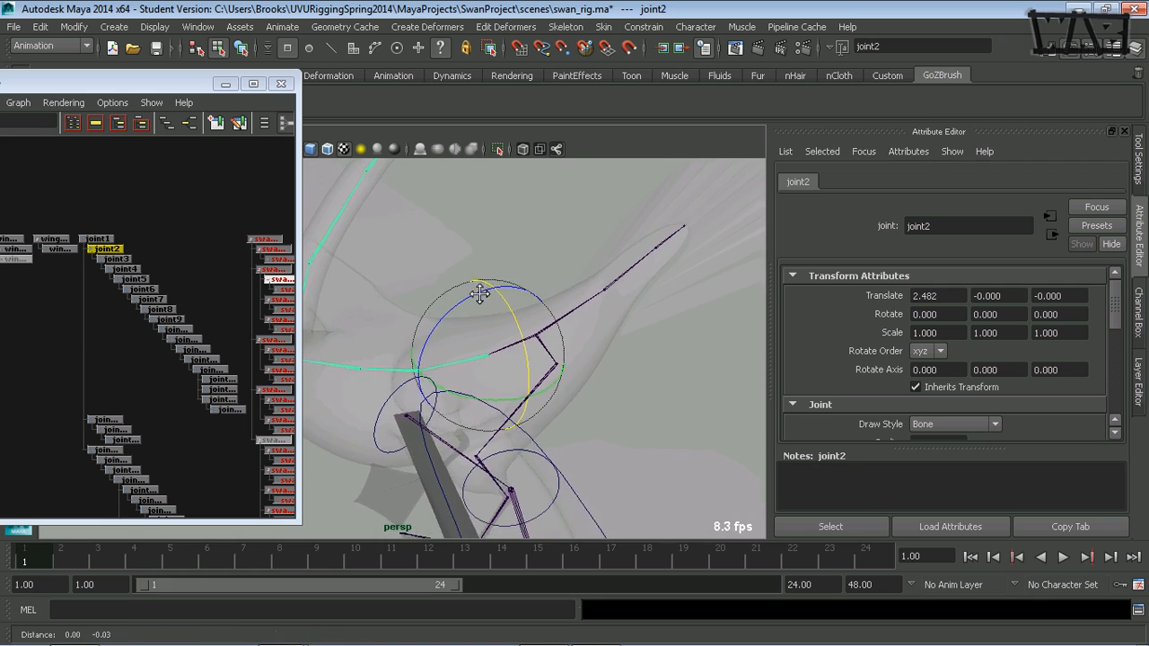
pyautogui.keyDown('alt'); pyautogui.moveTo(479, 293); pyautogui.dragTo(434, 319); pyautogui.keyUp('alt')
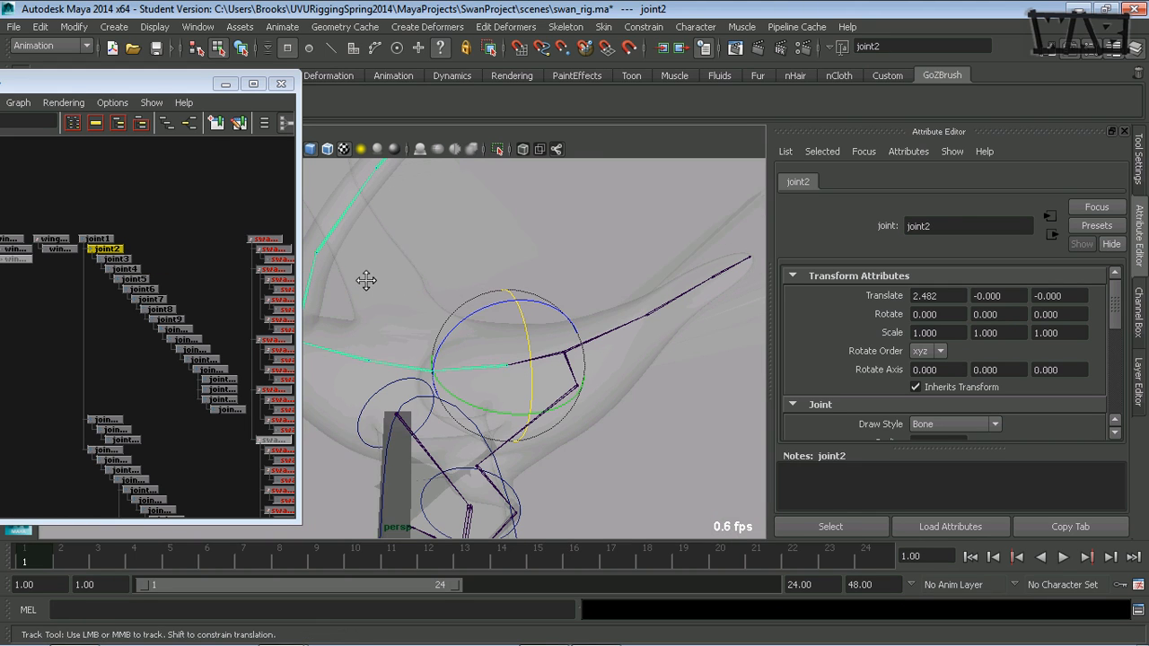
pyautogui.keyDown('alt'); pyautogui.moveTo(367, 277); pyautogui.dragTo(402, 308, button='middle'); pyautogui.keyUp('alt')
pyautogui.keyDown('alt'); pyautogui.moveTo(514, 303); pyautogui.dragTo(476, 288, button='middle'); pyautogui.keyUp('alt')
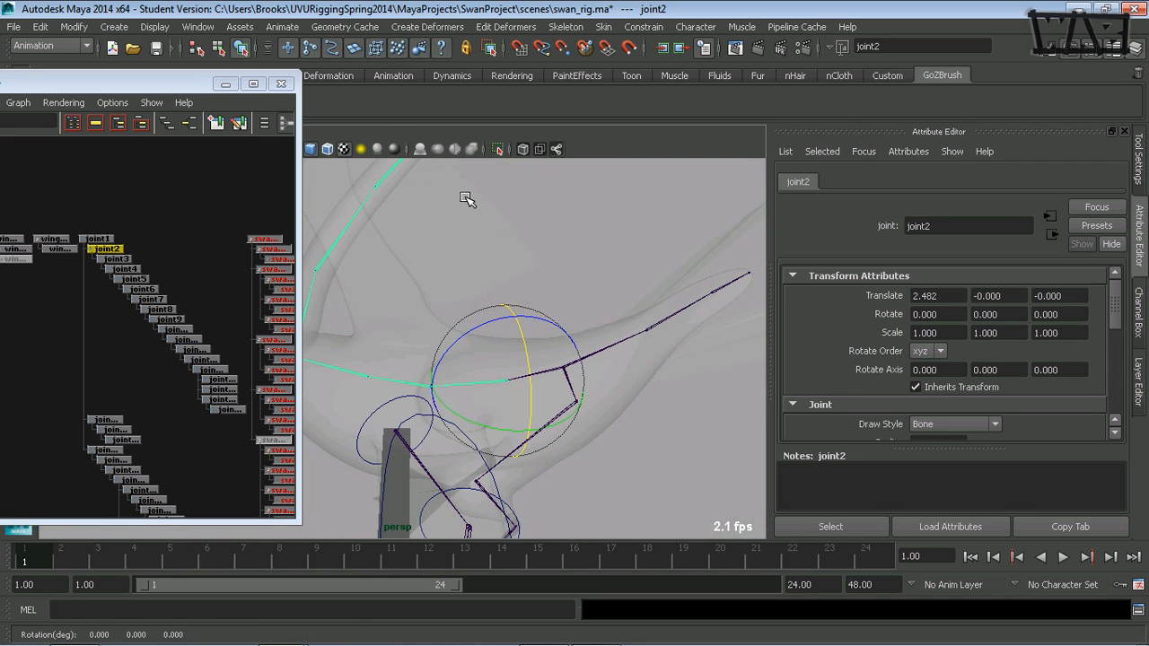
pyautogui.click(481, 223)
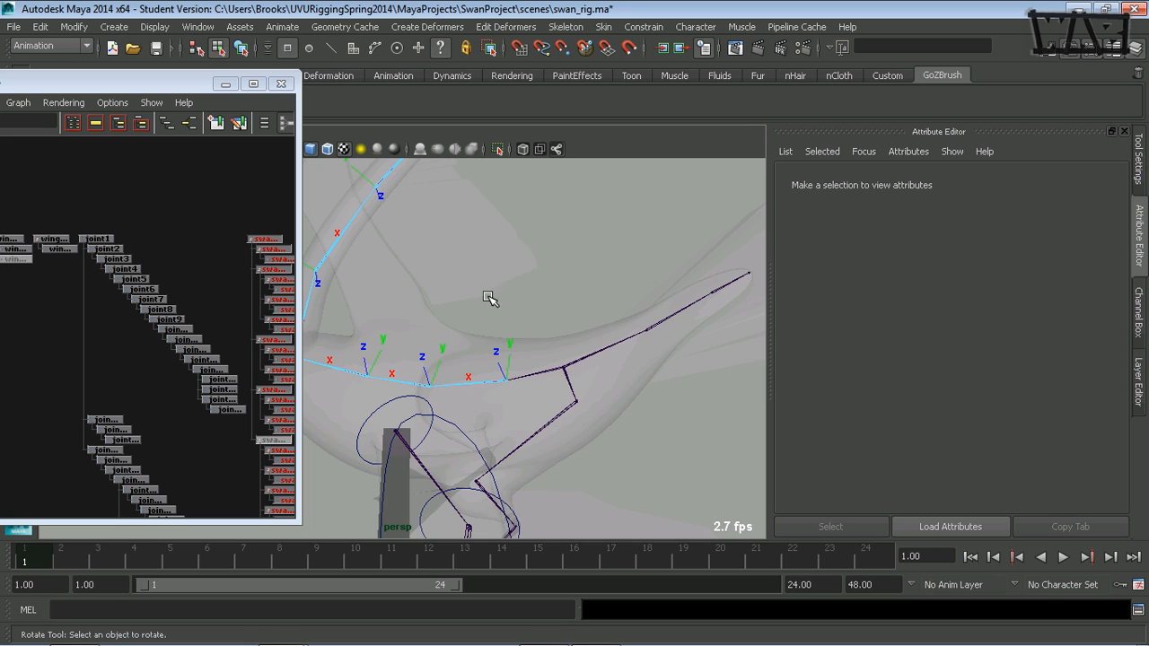
pyautogui.click(225, 84)
# Compare the Z-axis directions of the lower spine joints with those of the neck joints from several angles
pyautogui.keyDown('alt'); pyautogui.moveTo(487, 339); pyautogui.dragTo(425, 410); pyautogui.keyUp('alt')
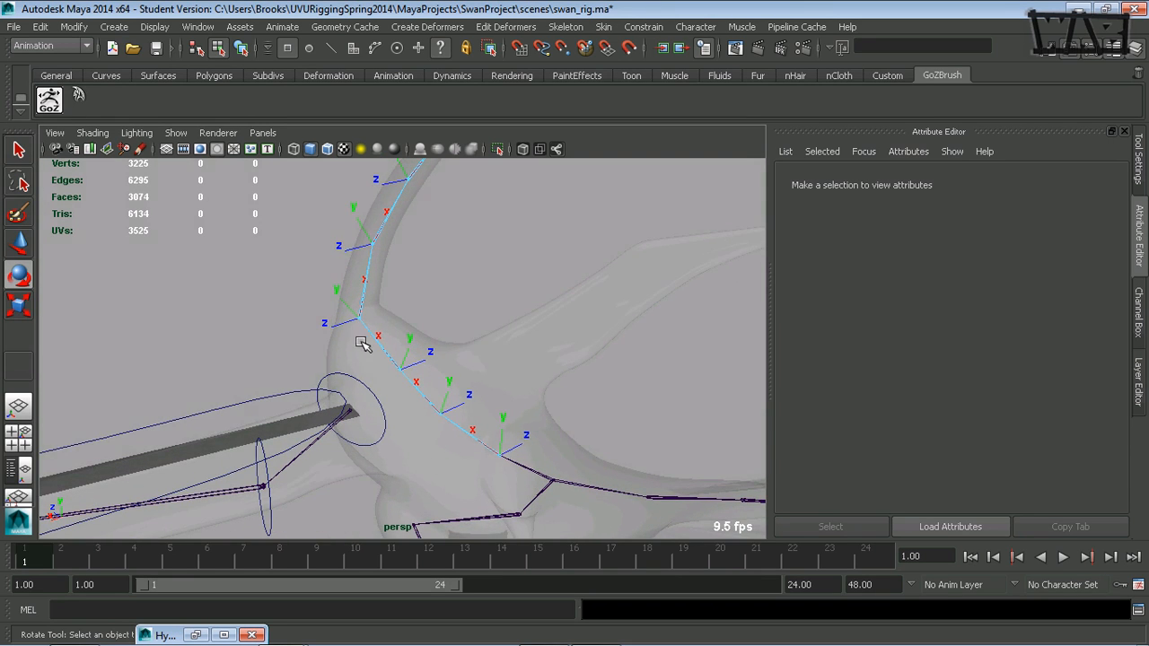
pyautogui.moveTo(361, 344)
pyautogui.keyDown('alt'); pyautogui.mouseDown()
pyautogui.moveTo(449, 365)
pyautogui.moveTo(377, 347)
pyautogui.moveTo(354, 361)
pyautogui.moveTo(377, 360)
pyautogui.mouseUp(); pyautogui.keyUp('alt')
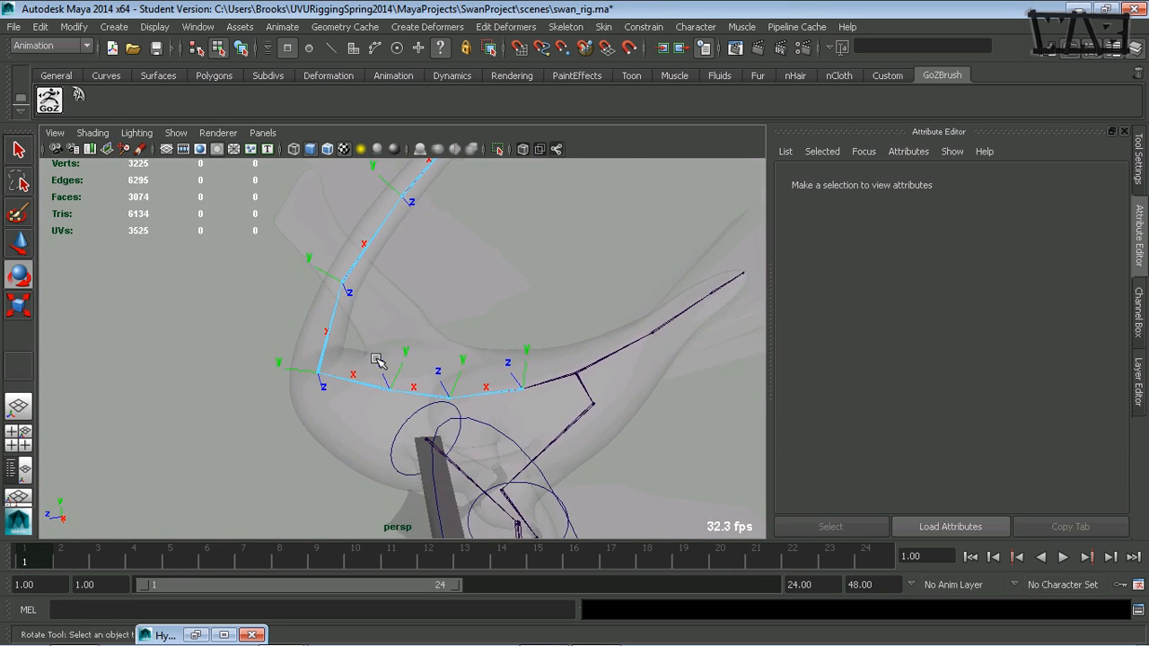
pyautogui.keyDown('alt'); pyautogui.moveTo(377, 360); pyautogui.dragTo(473, 345, button='right'); pyautogui.keyUp('alt')
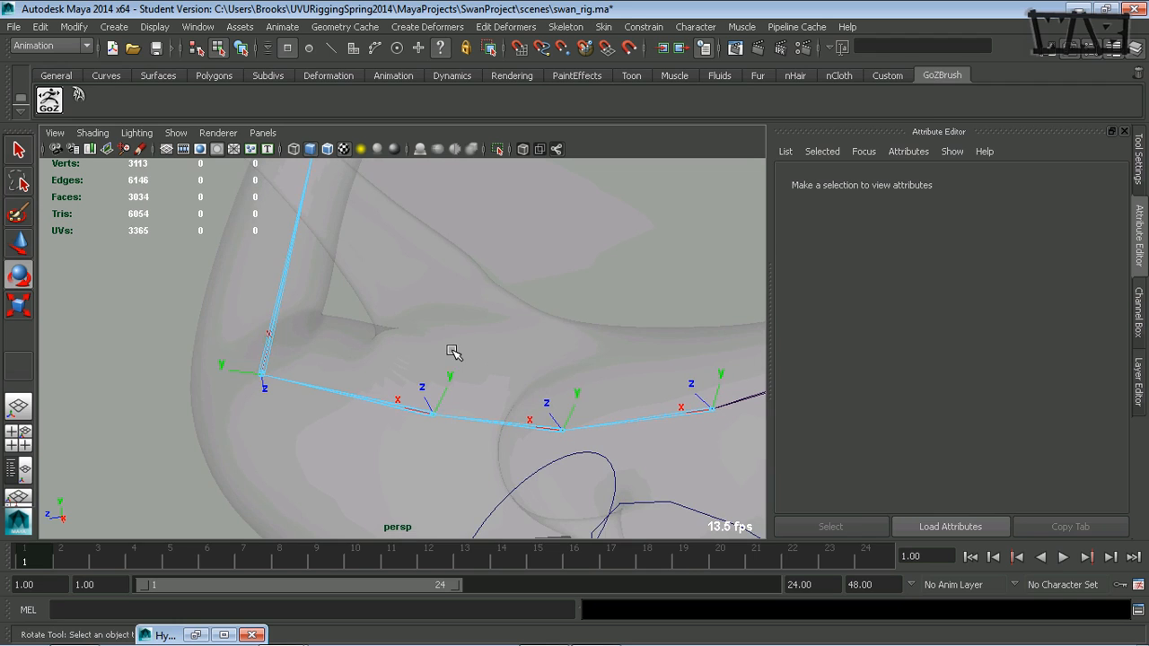
pyautogui.keyDown('alt'); pyautogui.moveTo(374, 379); pyautogui.dragTo(403, 320); pyautogui.keyUp('alt')
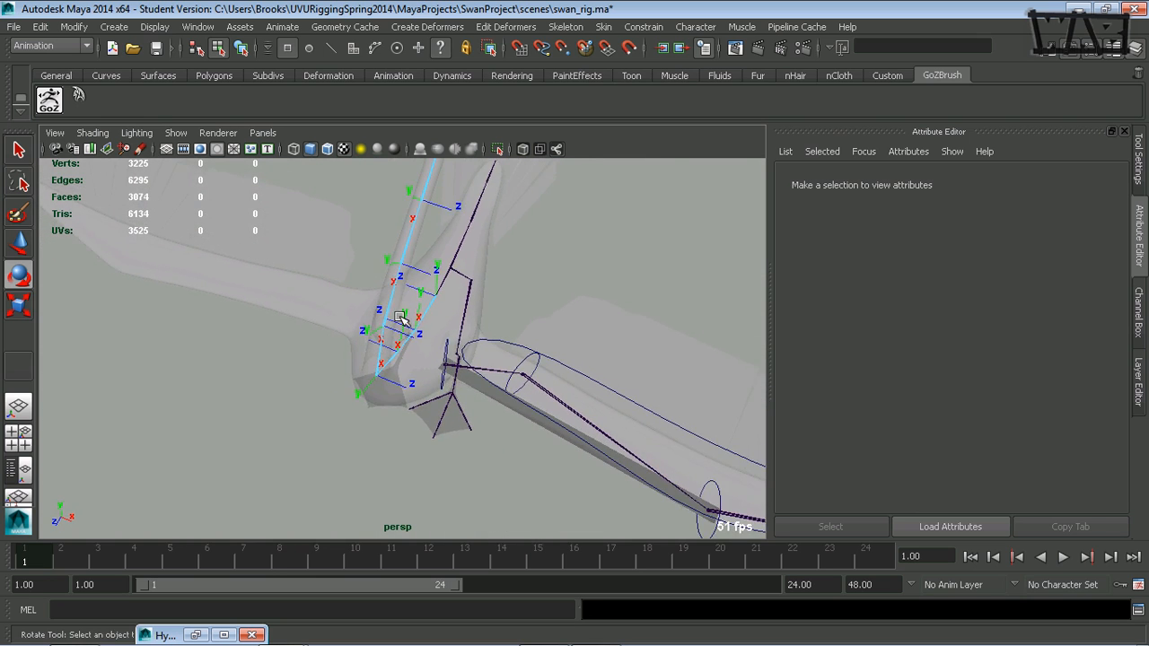
pyautogui.keyDown('alt'); pyautogui.moveTo(402, 320); pyautogui.dragTo(335, 365, button='middle'); pyautogui.keyUp('alt')
pyautogui.keyDown('alt'); pyautogui.moveTo(335, 365); pyautogui.dragTo(269, 357); pyautogui.keyUp('alt')
pyautogui.keyDown('alt'); pyautogui.moveTo(359, 311); pyautogui.dragTo(275, 350, button='middle'); pyautogui.keyUp('alt')
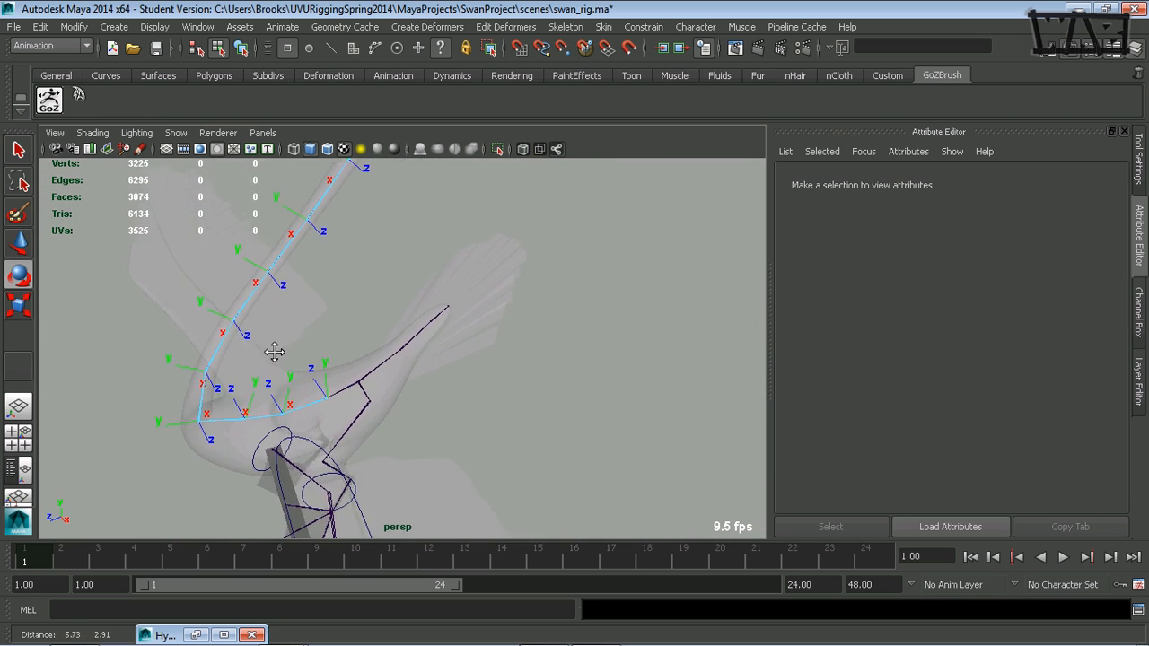
pyautogui.keyDown('alt'); pyautogui.moveTo(330, 261); pyautogui.dragTo(234, 330); pyautogui.keyUp('alt')
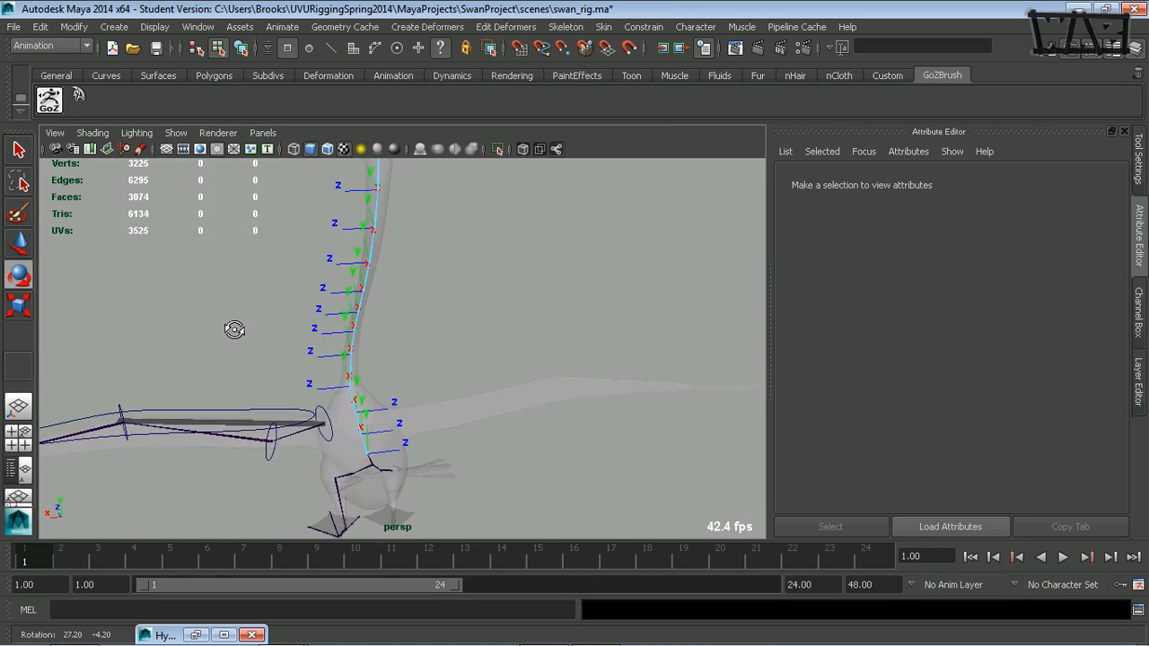
pyautogui.keyDown('alt'); pyautogui.moveTo(379, 328); pyautogui.dragTo(380, 396); pyautogui.keyUp('alt')
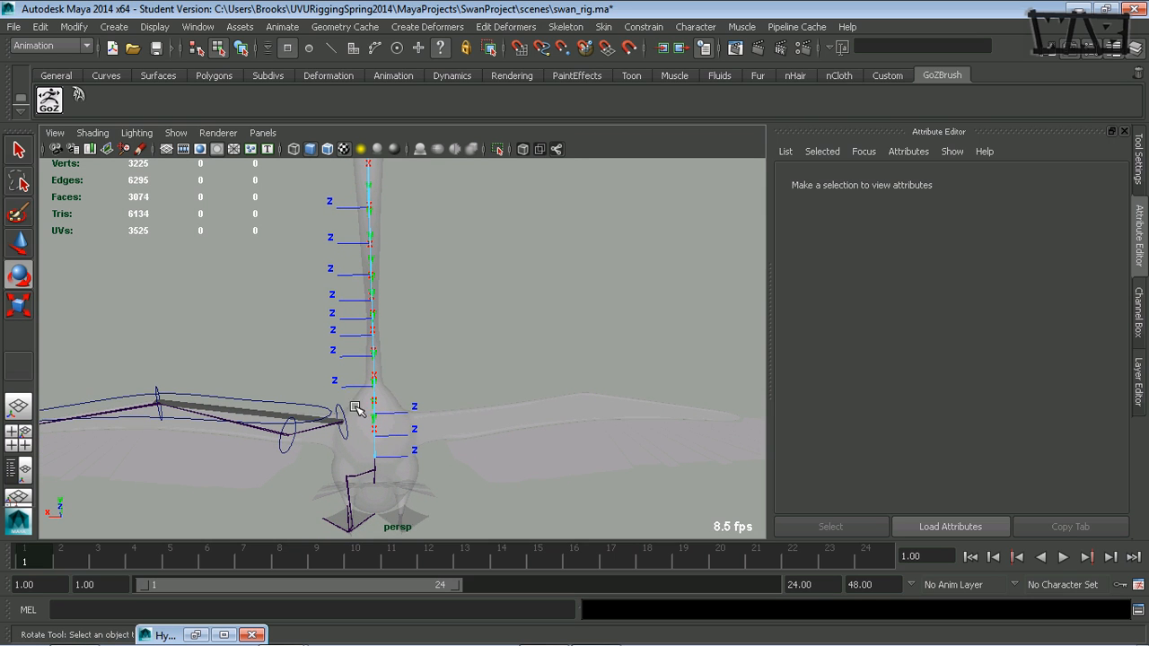
pyautogui.keyDown('alt'); pyautogui.moveTo(356, 409); pyautogui.dragTo(403, 389); pyautogui.keyUp('alt')
pyautogui.keyDown('alt'); pyautogui.moveTo(403, 389); pyautogui.dragTo(423, 341, button='middle'); pyautogui.keyUp('alt')
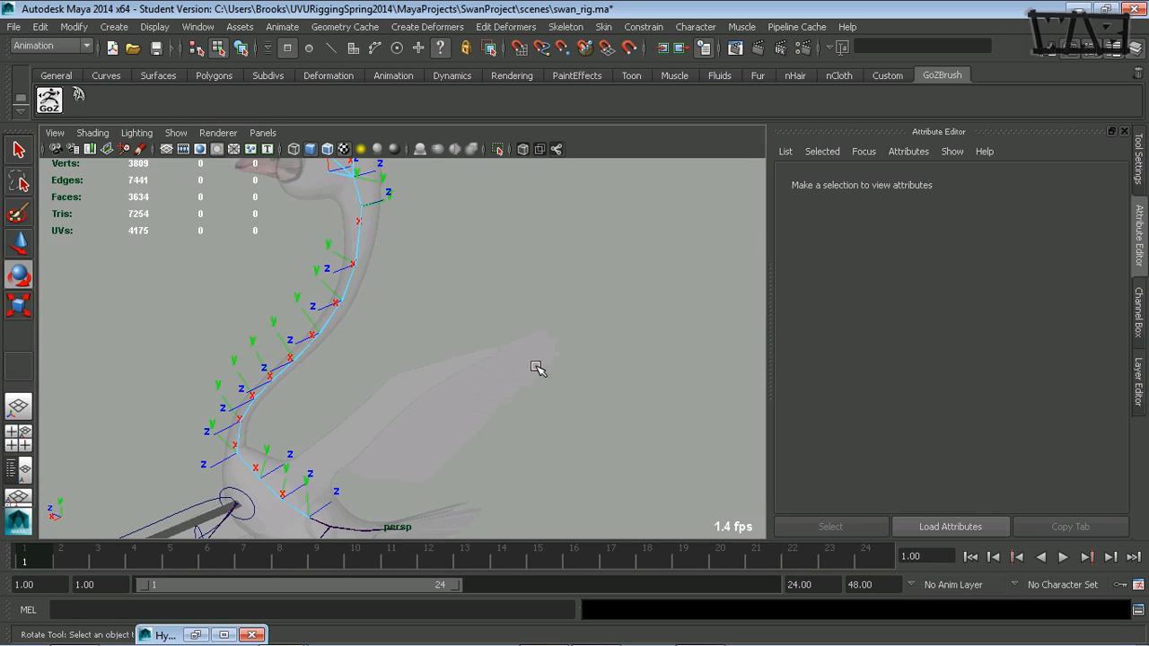
# Postpone the Windows Update restart with a reminder in 4 hours
pyautogui.hotkey('alt', 'Tab')
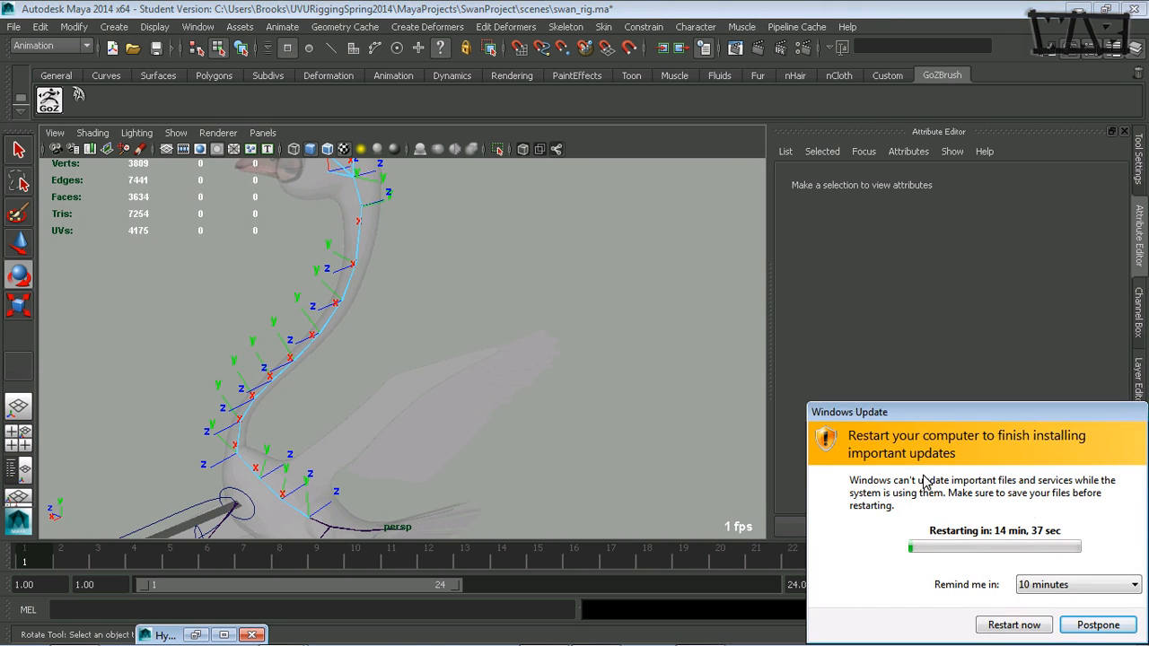
pyautogui.click(1095, 589)
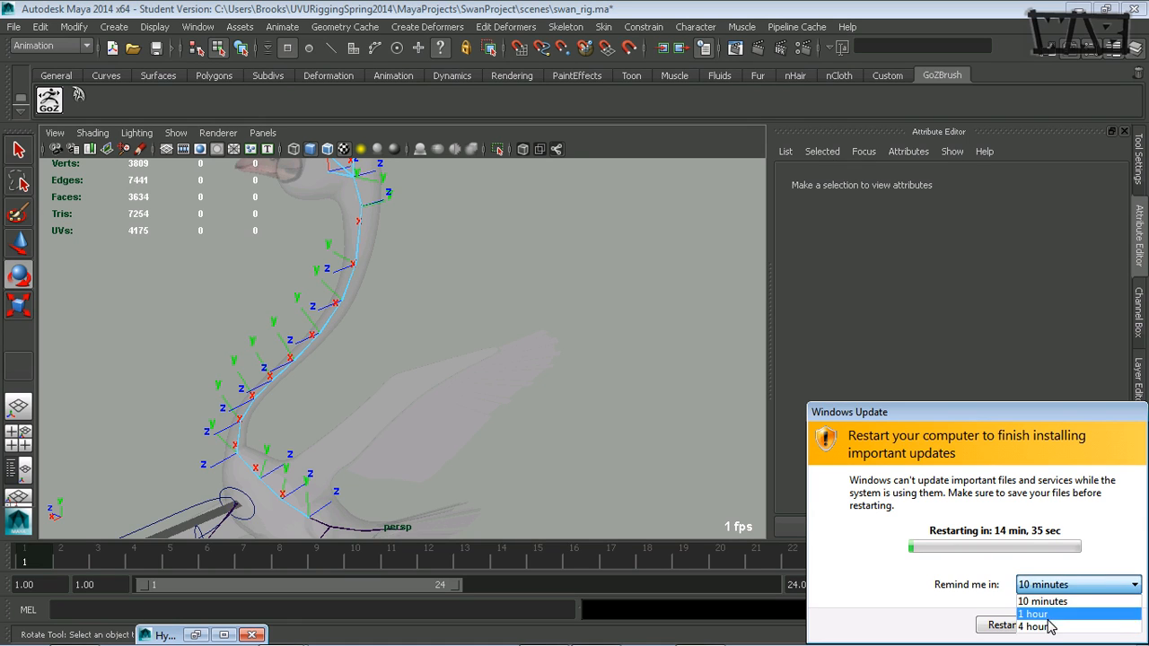
pyautogui.click(1046, 611)
pyautogui.click(1077, 584)
pyautogui.click(1087, 629)
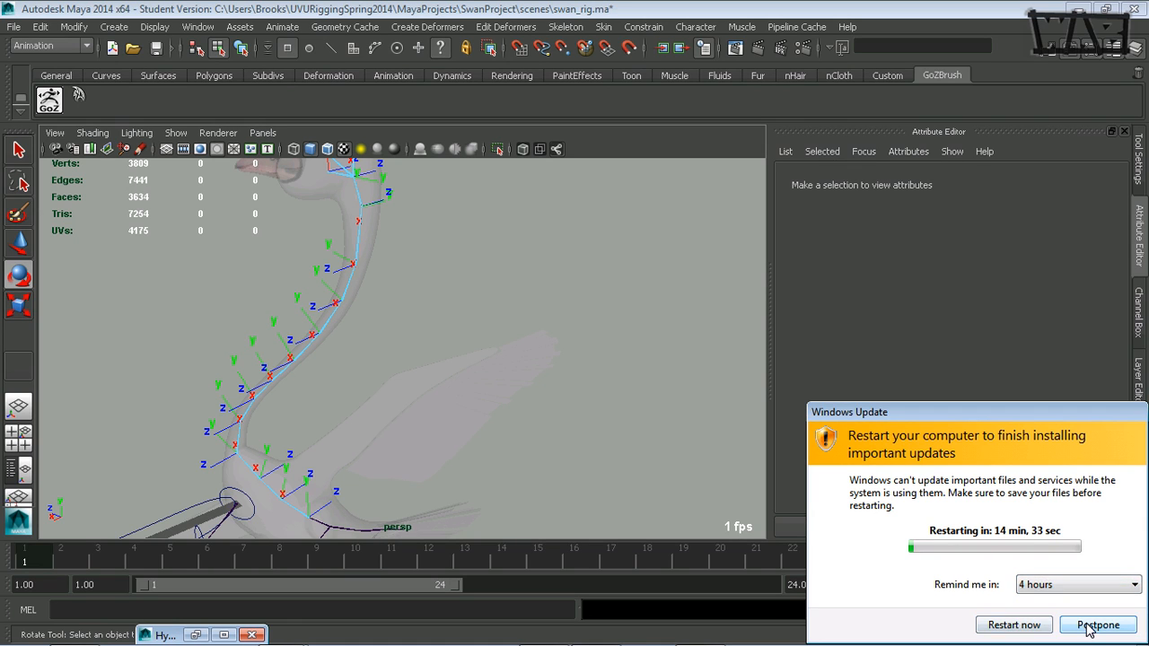
pyautogui.click(1087, 626)
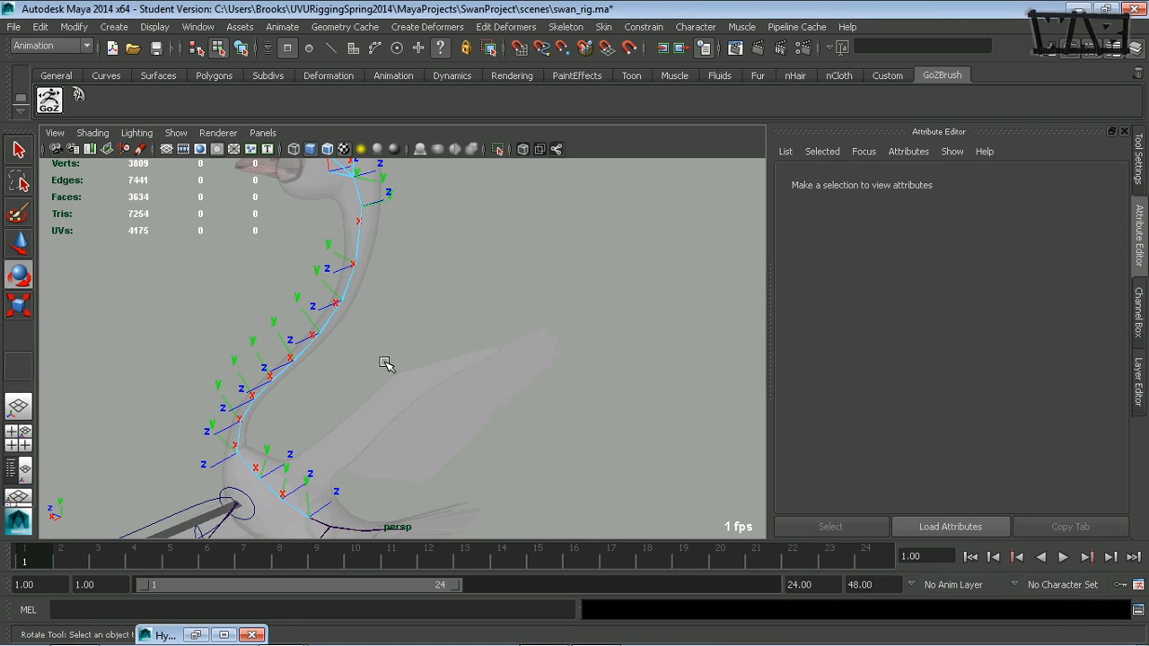
# Select the local rotation axis of joint13 in the upper neck and open the Orient Joint options beside the swan's head
pyautogui.keyDown('alt'); pyautogui.moveTo(386, 363); pyautogui.dragTo(456, 429); pyautogui.keyUp('alt')
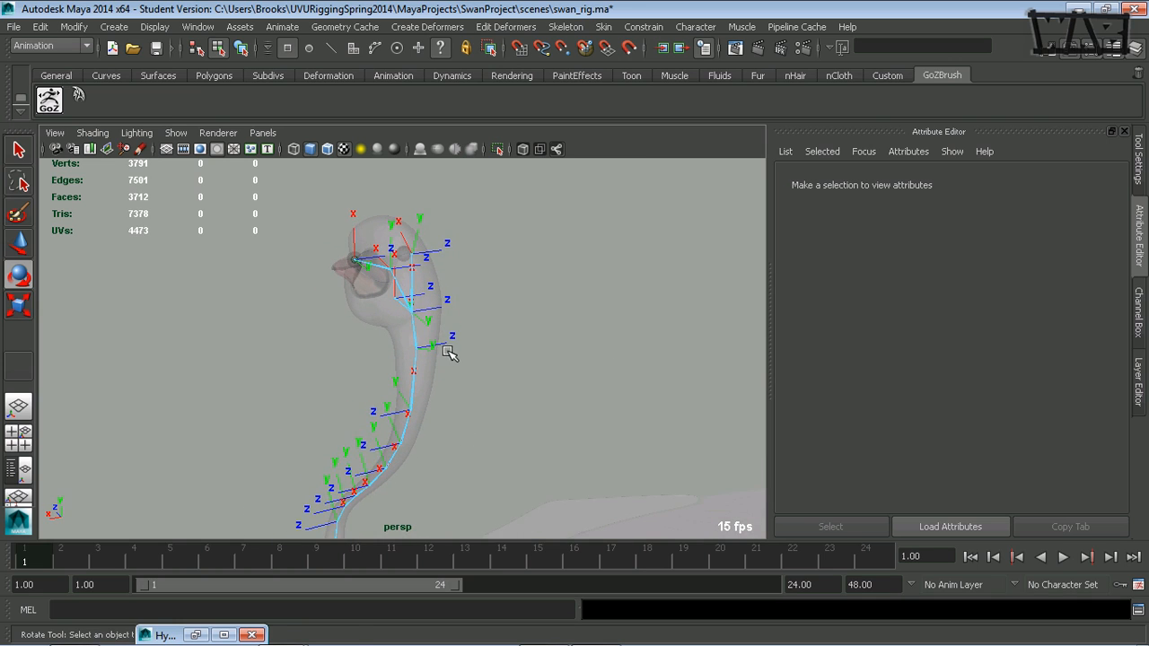
pyautogui.click(448, 359)
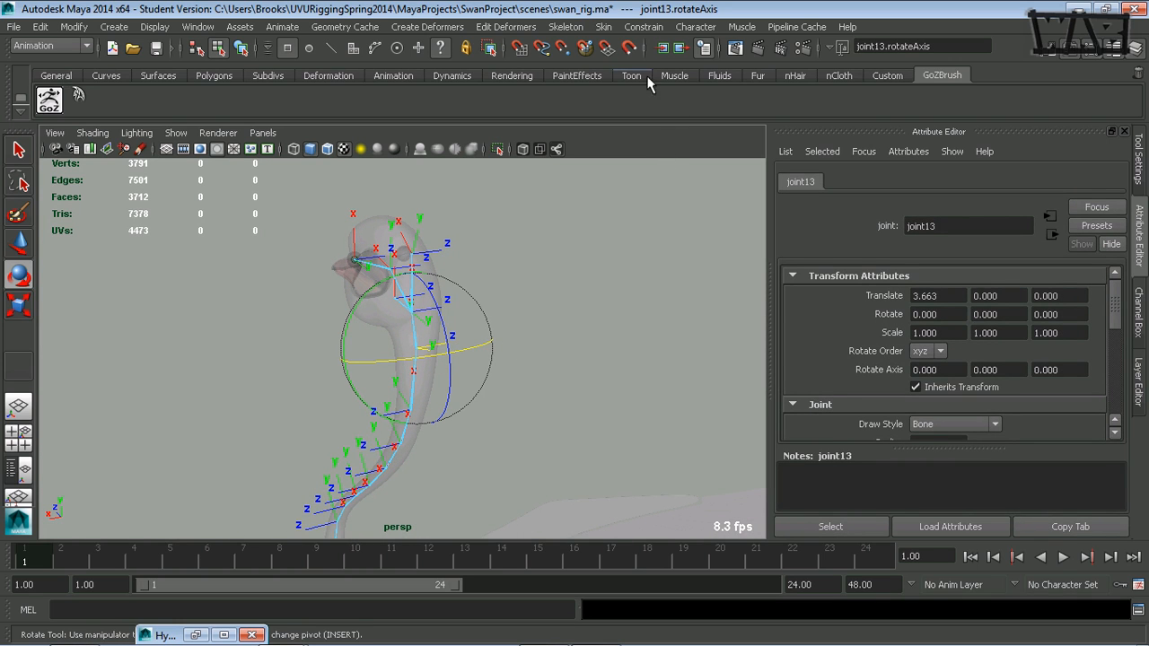
pyautogui.click(567, 27)
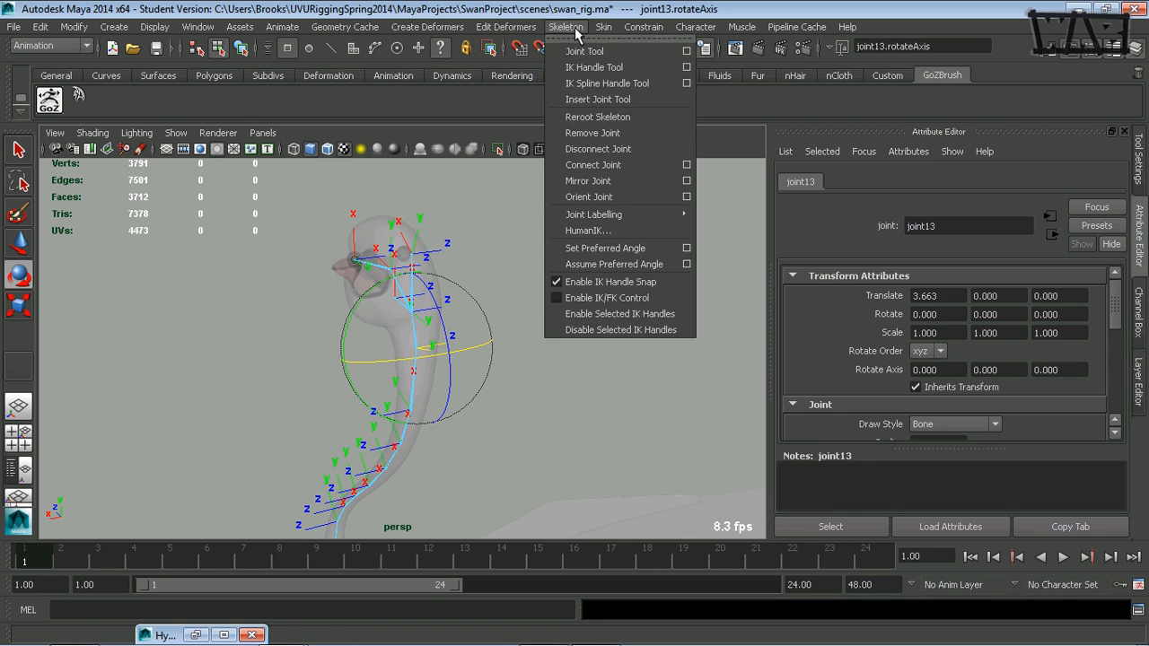
pyautogui.click(685, 198)
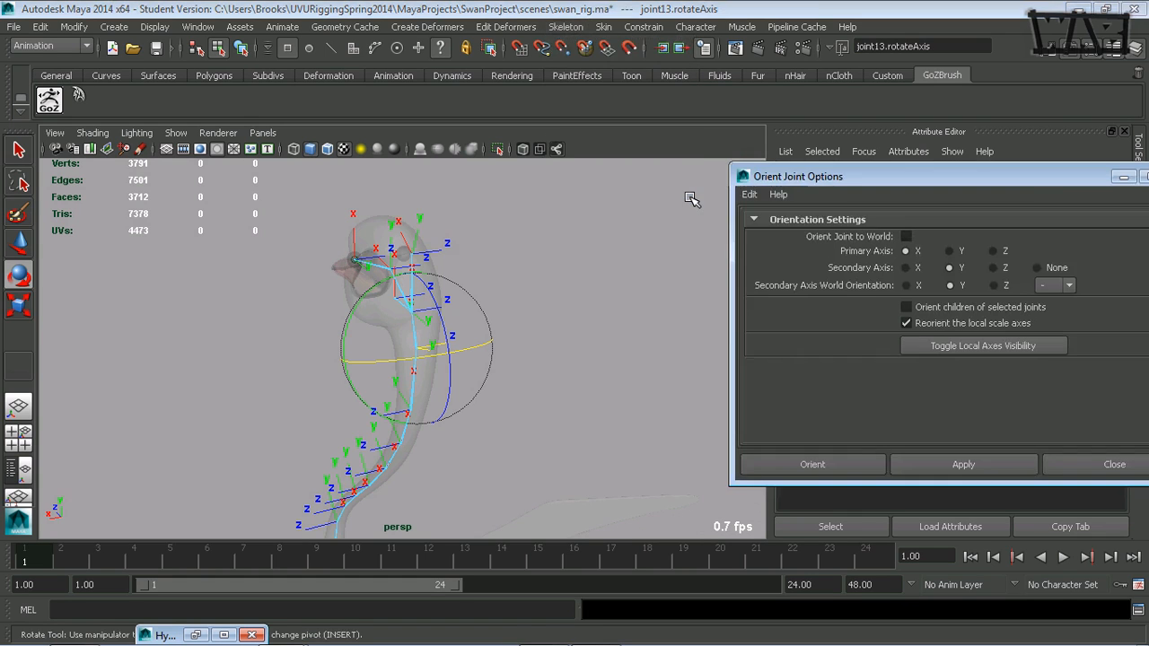
pyautogui.moveTo(931, 180); pyautogui.dragTo(782, 163)
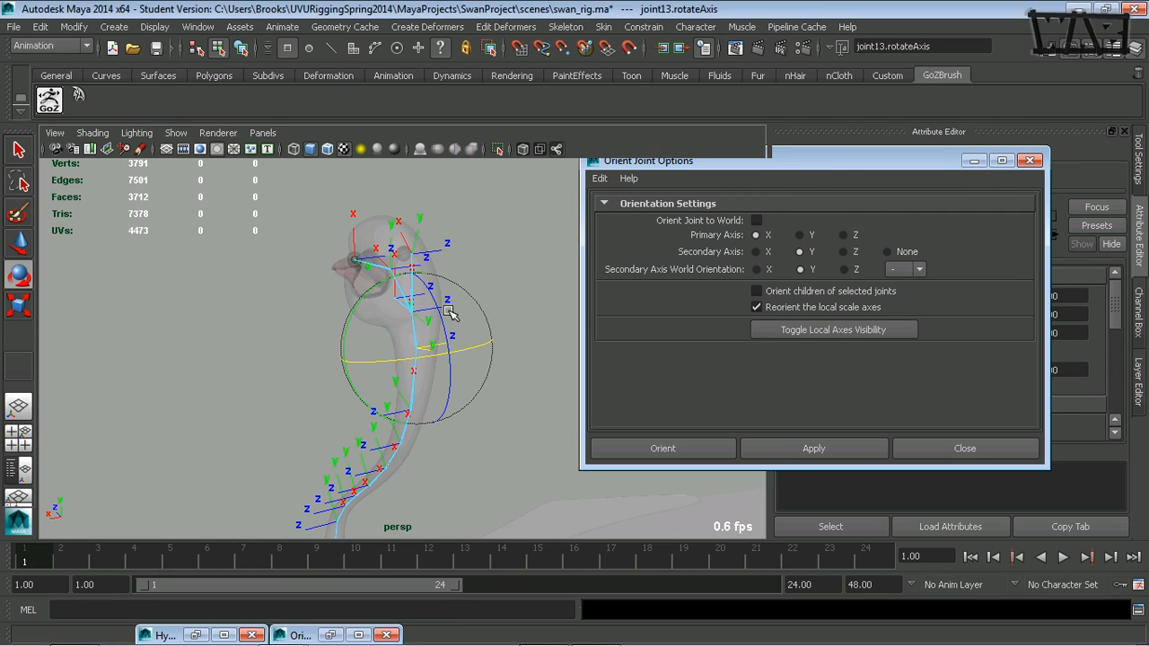
# Close the Orient Joint options and flip joint13's local rotation axis with the MEL command rotate 180 0 0;, then clear the selection
pyautogui.click(973, 161)
pyautogui.keyDown('alt'); pyautogui.moveTo(556, 399); pyautogui.dragTo(414, 418); pyautogui.keyUp('alt')
pyautogui.click(386, 634)
pyautogui.keyDown('alt'); pyautogui.moveTo(492, 419); pyautogui.dragTo(504, 419, button='right'); pyautogui.keyUp('alt')
pyautogui.moveTo(503, 420)
pyautogui.keyDown('alt'); pyautogui.mouseDown()
pyautogui.moveTo(476, 415)
pyautogui.moveTo(512, 411)
pyautogui.mouseUp(); pyautogui.keyUp('alt')
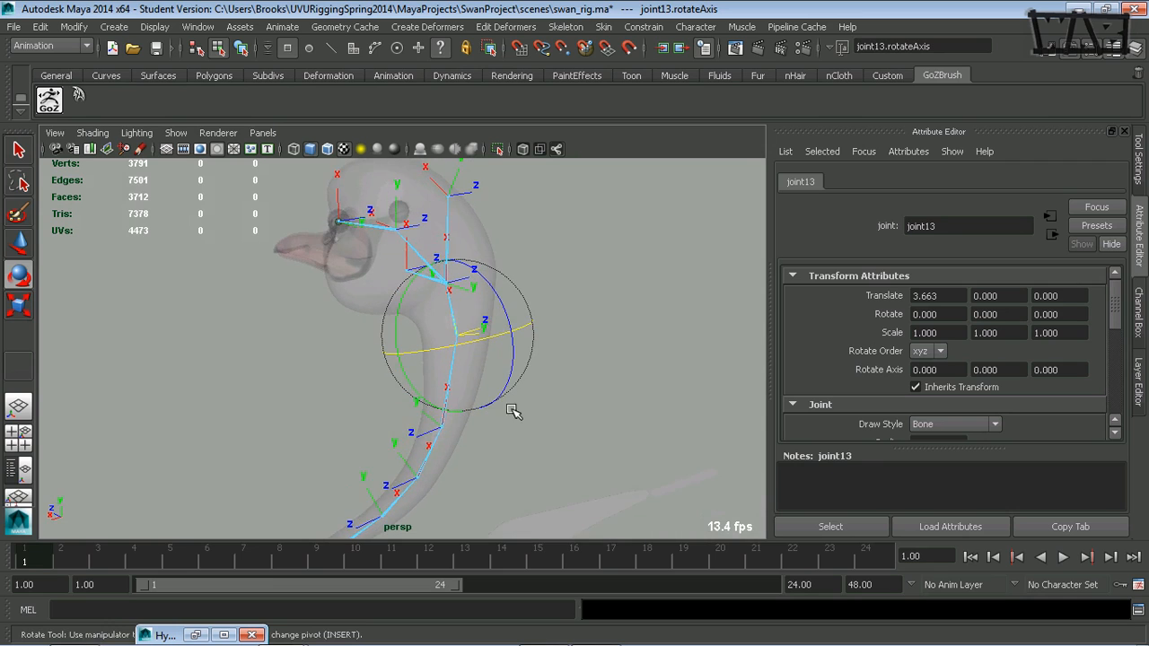
pyautogui.keyDown('alt'); pyautogui.moveTo(428, 436); pyautogui.dragTo(486, 432); pyautogui.keyUp('alt')
pyautogui.click(265, 610)
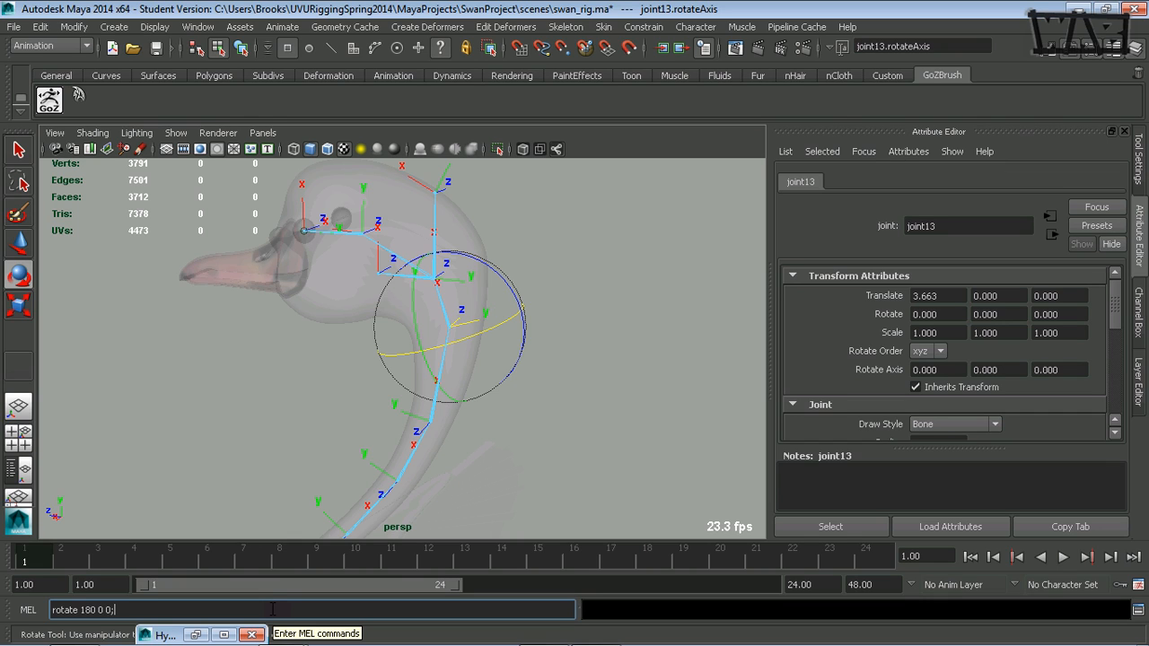
pyautogui.press('Return')
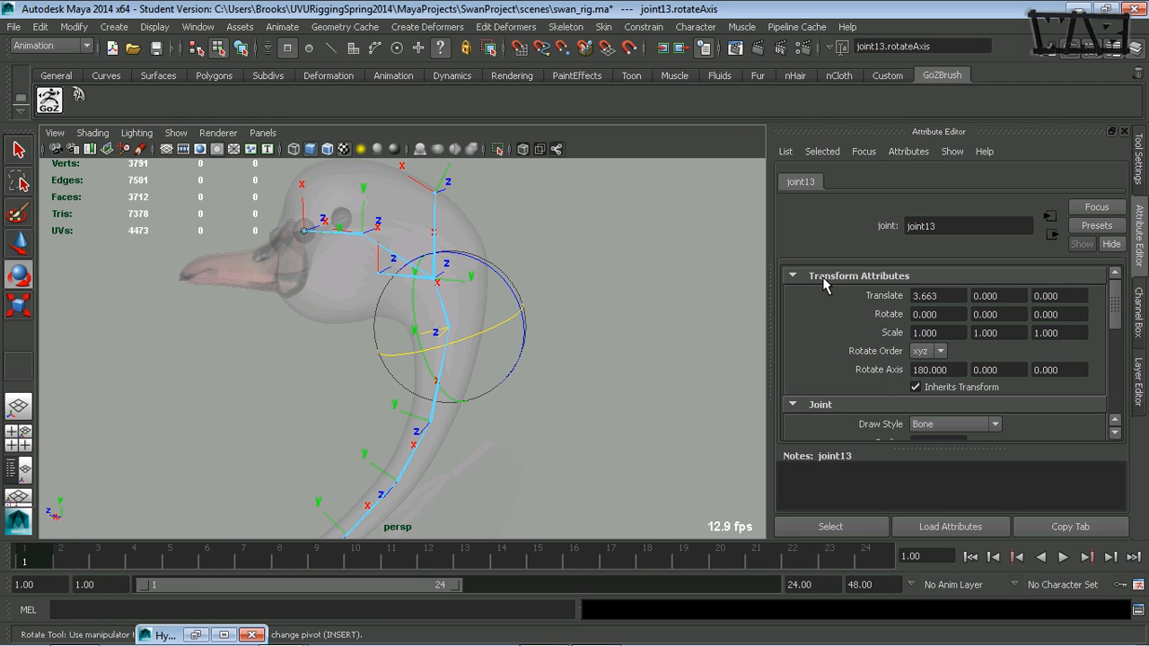
pyautogui.keyDown('alt'); pyautogui.moveTo(559, 397); pyautogui.dragTo(446, 437); pyautogui.keyUp('alt')
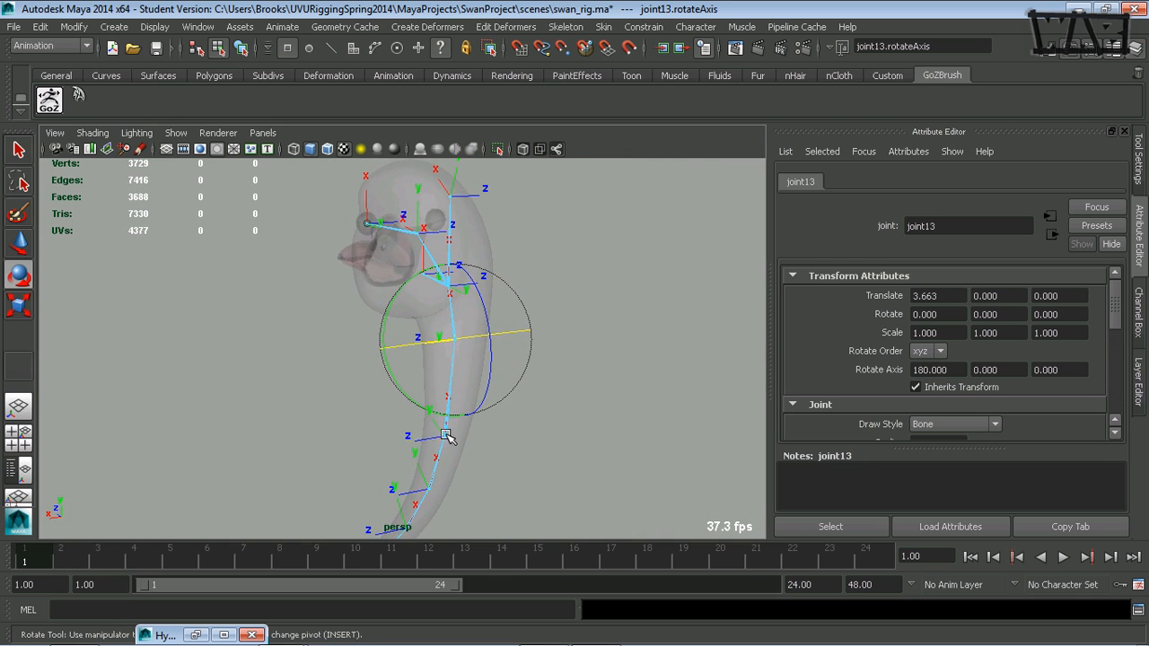
pyautogui.keyDown('alt'); pyautogui.moveTo(520, 462); pyautogui.dragTo(456, 408); pyautogui.keyUp('alt')
pyautogui.keyDown('alt'); pyautogui.moveTo(501, 346); pyautogui.dragTo(500, 419, button='middle'); pyautogui.keyUp('alt')
pyautogui.click(559, 295)
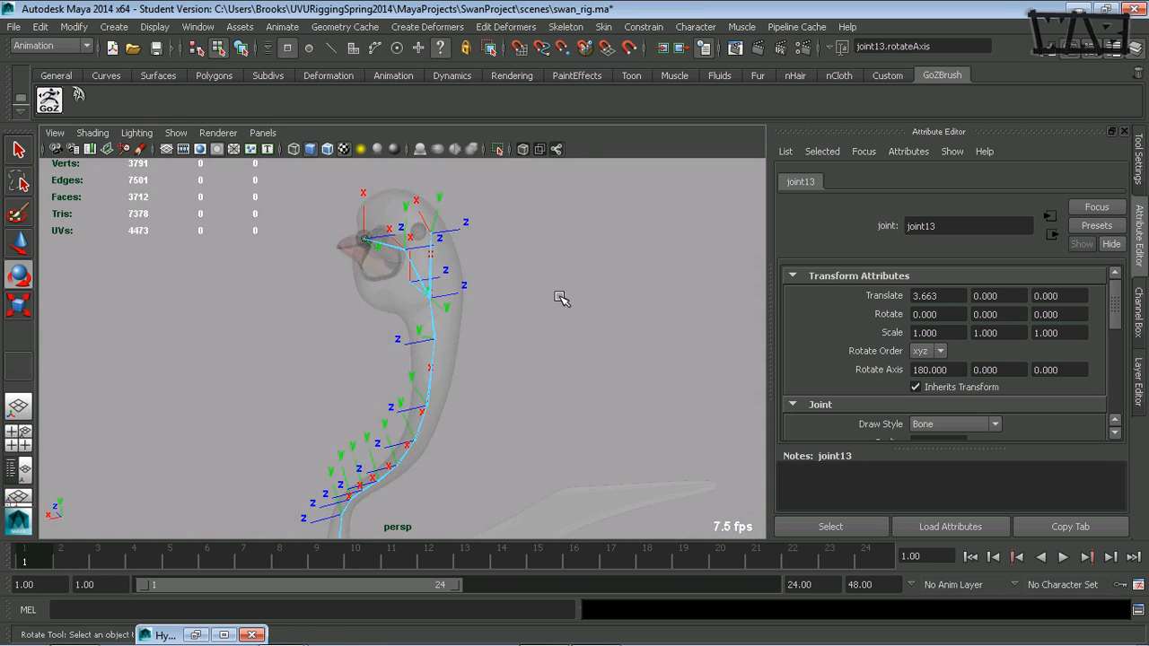
# Select the local rotation axes of joint14, joint17, joint16 and joint18 in the head and run the MEL command rotate 180 0 0;
pyautogui.keyDown('alt'); pyautogui.moveTo(559, 295); pyautogui.dragTo(508, 297); pyautogui.keyUp('alt')
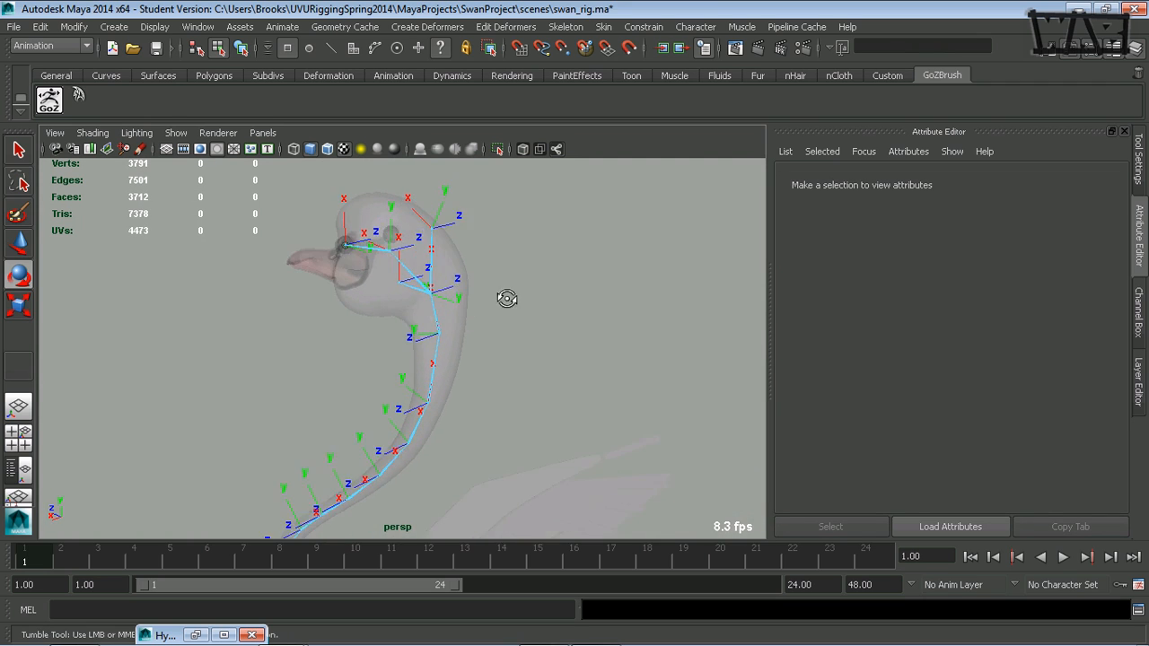
pyautogui.keyDown('alt'); pyautogui.moveTo(508, 297); pyautogui.dragTo(446, 290, button='right'); pyautogui.keyUp('alt')
pyautogui.press('e')
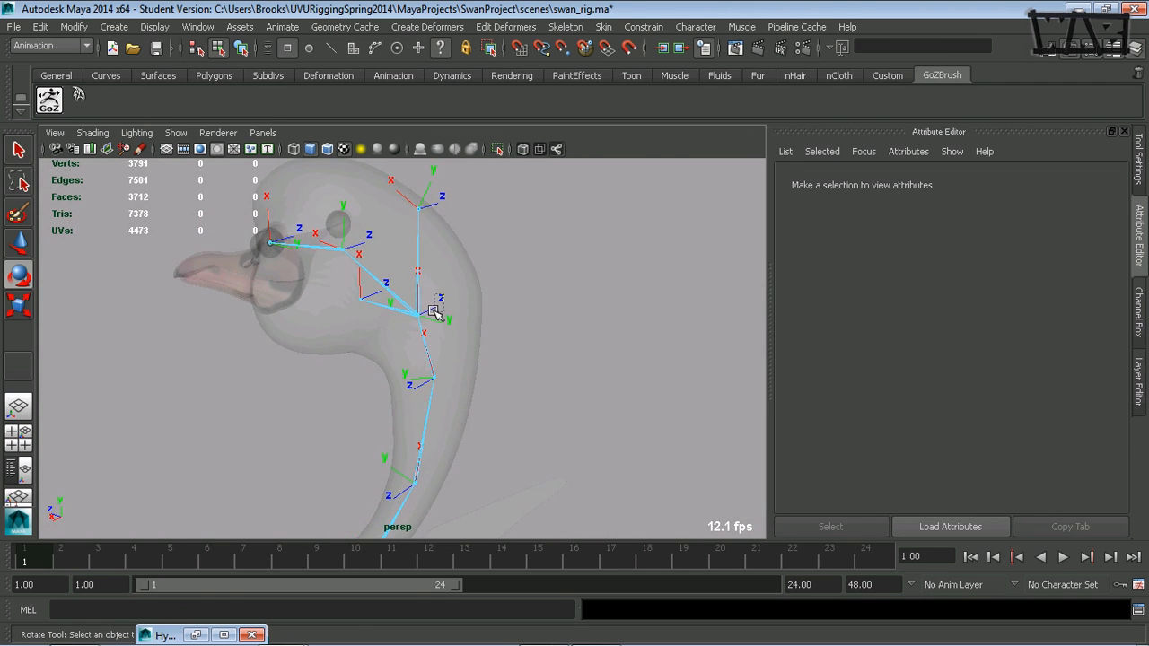
pyautogui.click(421, 322)
pyautogui.keyDown('alt'); pyautogui.moveTo(349, 348); pyautogui.dragTo(399, 353); pyautogui.keyUp('alt')
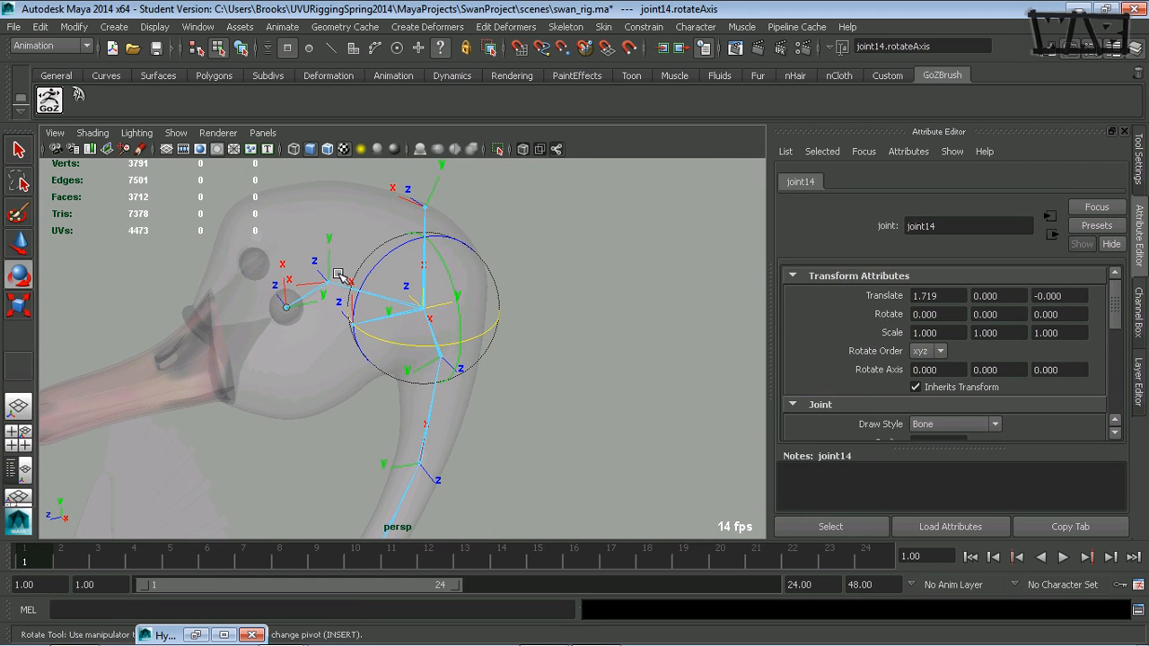
pyautogui.click(316, 271)
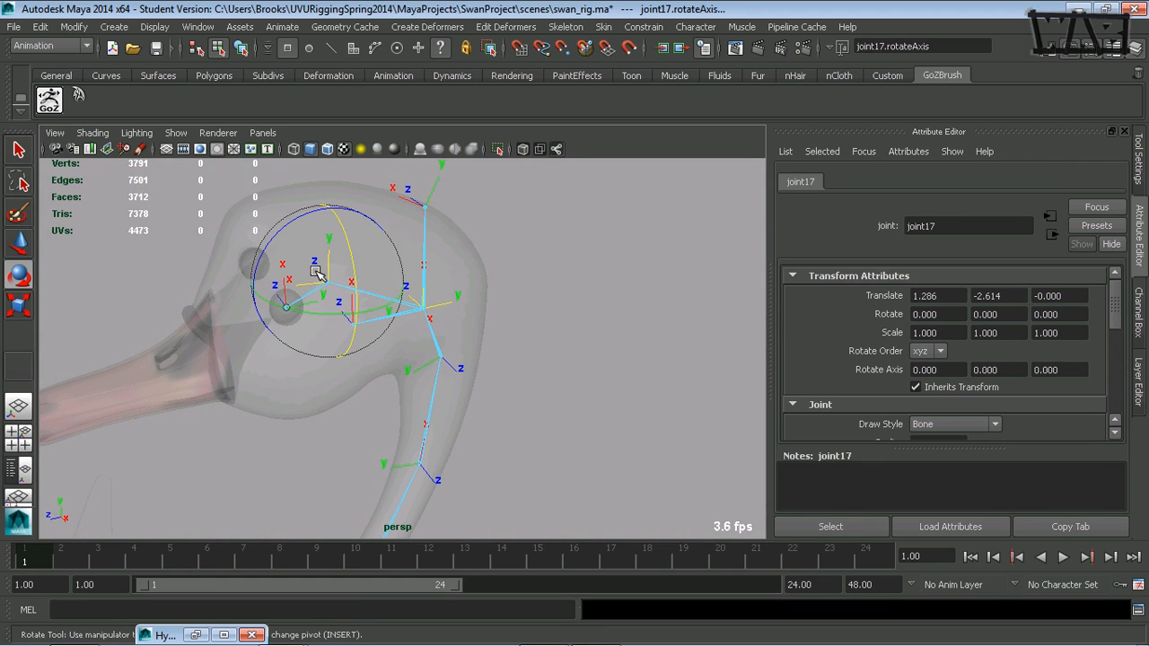
pyautogui.keyDown('alt'); pyautogui.moveTo(289, 413); pyautogui.dragTo(587, 395); pyautogui.keyUp('alt')
pyautogui.press('q')
pyautogui.click(454, 334)
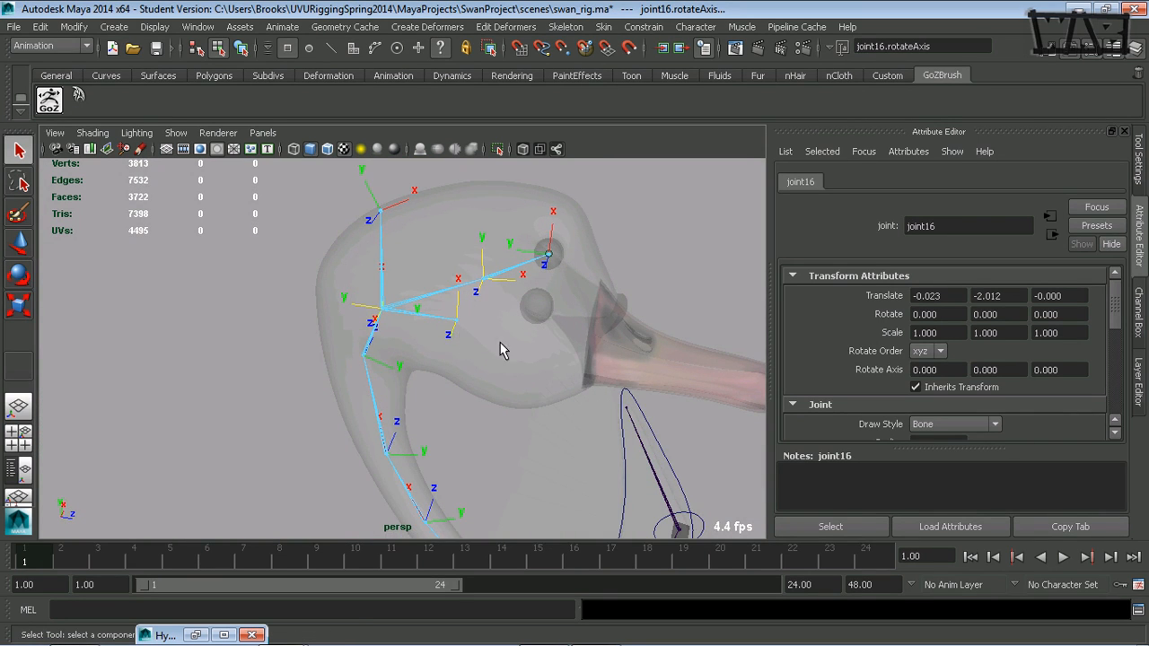
pyautogui.keyDown('alt'); pyautogui.moveTo(515, 366); pyautogui.dragTo(533, 351); pyautogui.keyUp('alt')
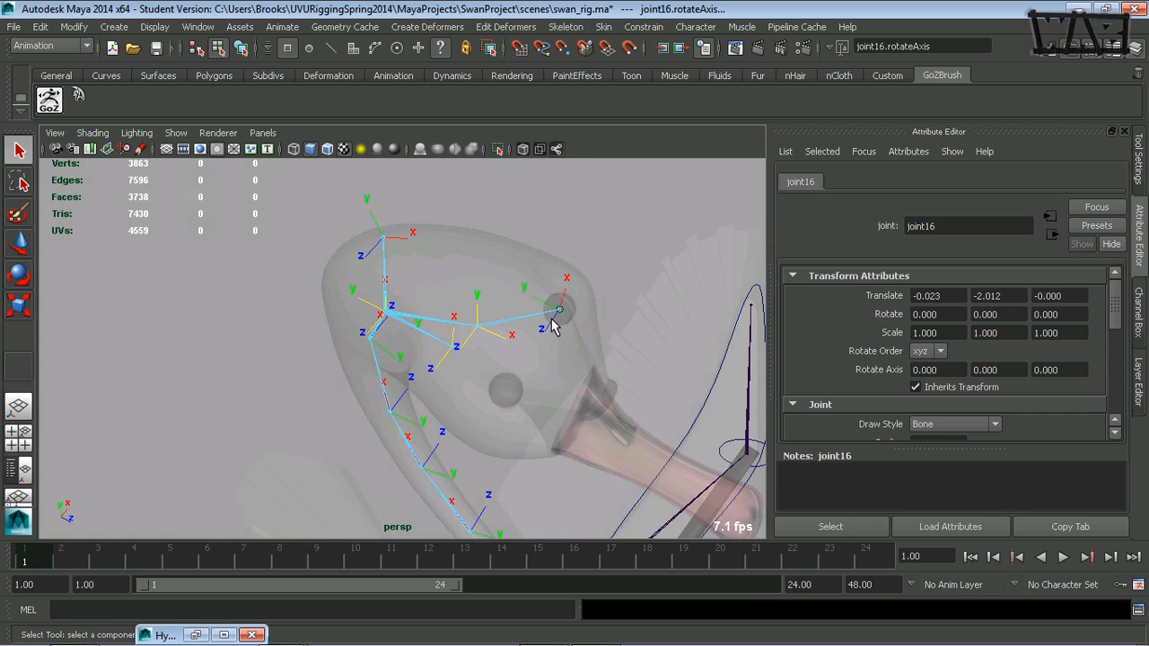
pyautogui.click(549, 321)
pyautogui.keyDown('alt'); pyautogui.moveTo(554, 435); pyautogui.dragTo(500, 446); pyautogui.keyUp('alt')
pyautogui.click(283, 609)
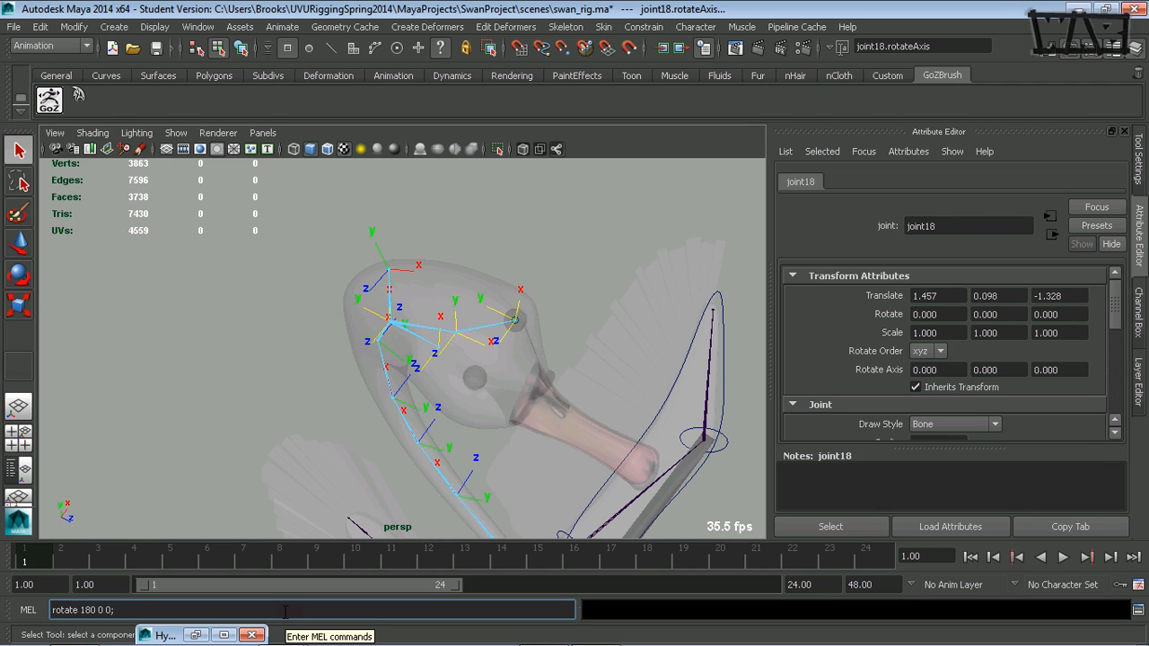
pyautogui.press('Return')
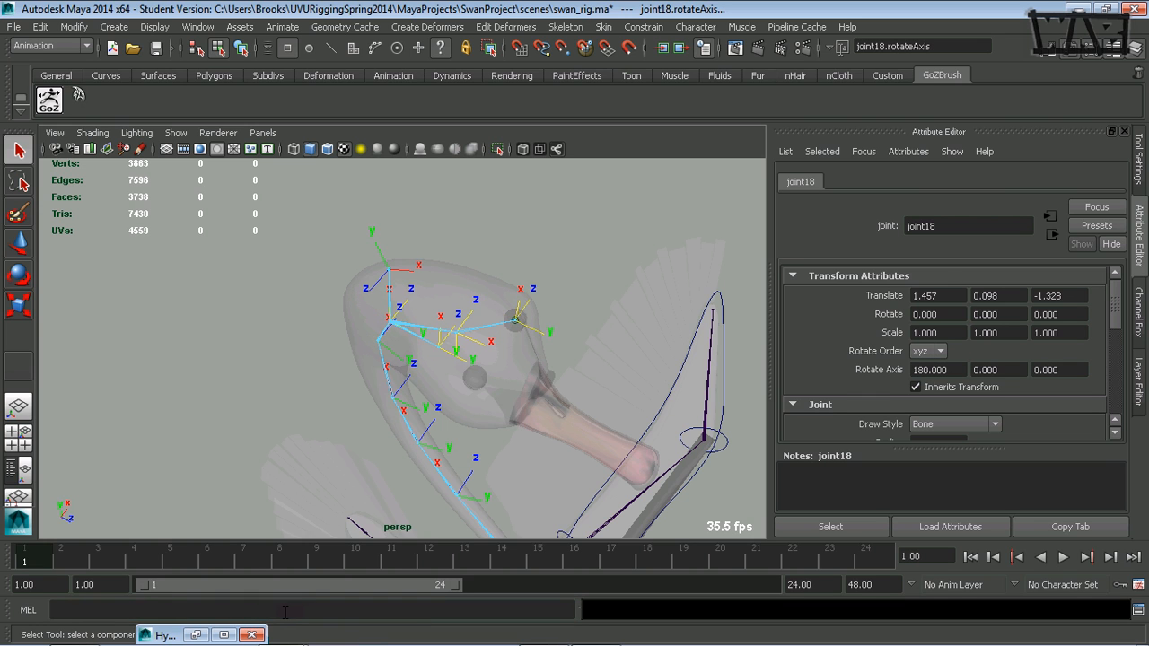
# Compare the Z-axis directions of the head and neck joints with those of the lower spine joints from several angles
pyautogui.keyDown('alt'); pyautogui.moveTo(577, 394); pyautogui.dragTo(201, 382); pyautogui.keyUp('alt')
pyautogui.keyDown('alt'); pyautogui.moveTo(201, 382); pyautogui.dragTo(213, 402, button='right'); pyautogui.keyUp('alt')
pyautogui.keyDown('alt'); pyautogui.moveTo(213, 402); pyautogui.dragTo(386, 377); pyautogui.keyUp('alt')
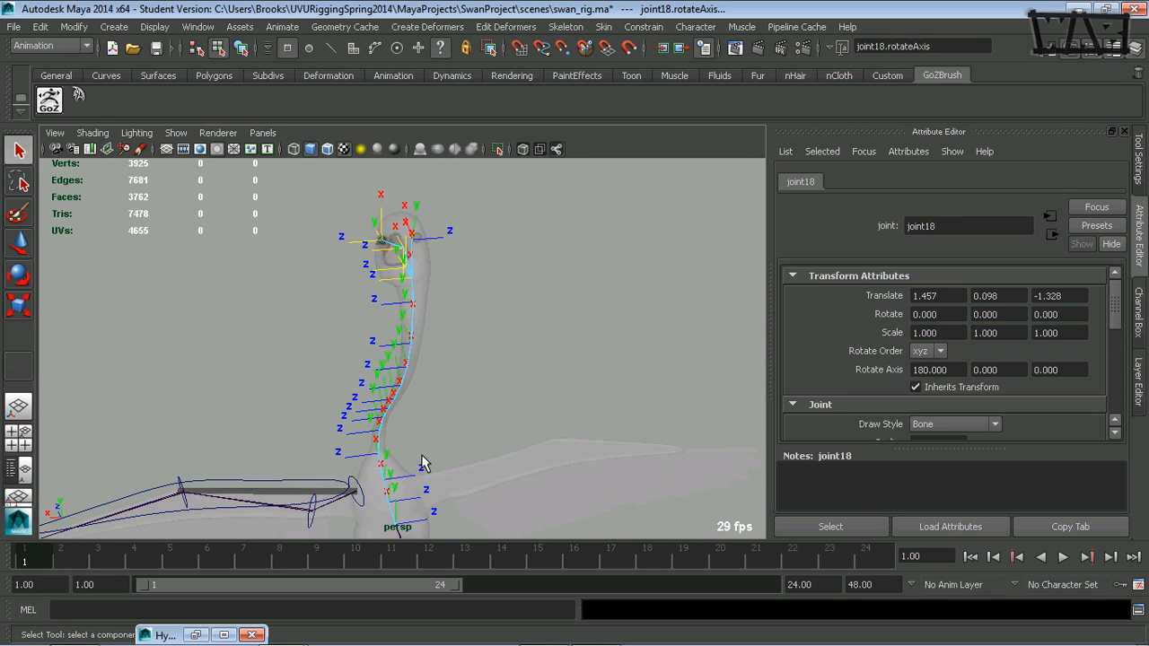
pyautogui.keyDown('alt'); pyautogui.moveTo(421, 463); pyautogui.dragTo(425, 340); pyautogui.keyUp('alt')
pyautogui.keyDown('alt'); pyautogui.moveTo(326, 403); pyautogui.dragTo(451, 391); pyautogui.keyUp('alt')
pyautogui.keyDown('alt'); pyautogui.moveTo(383, 335); pyautogui.dragTo(426, 353); pyautogui.keyUp('alt')
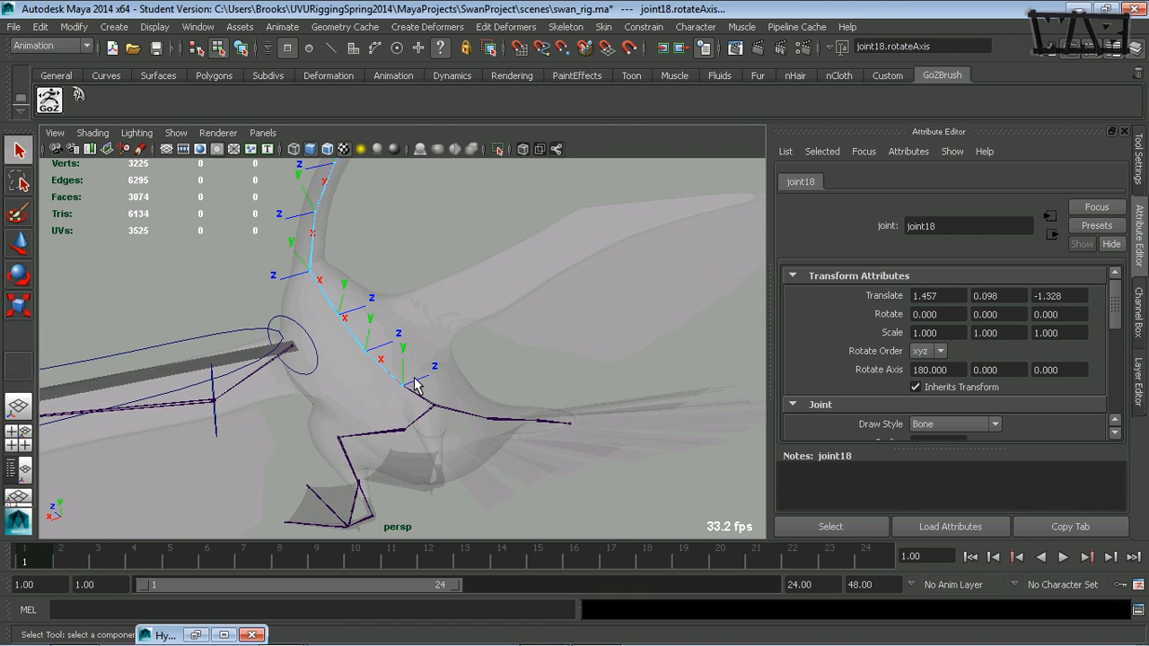
pyautogui.keyDown('alt'); pyautogui.moveTo(410, 407); pyautogui.dragTo(438, 402); pyautogui.keyUp('alt')
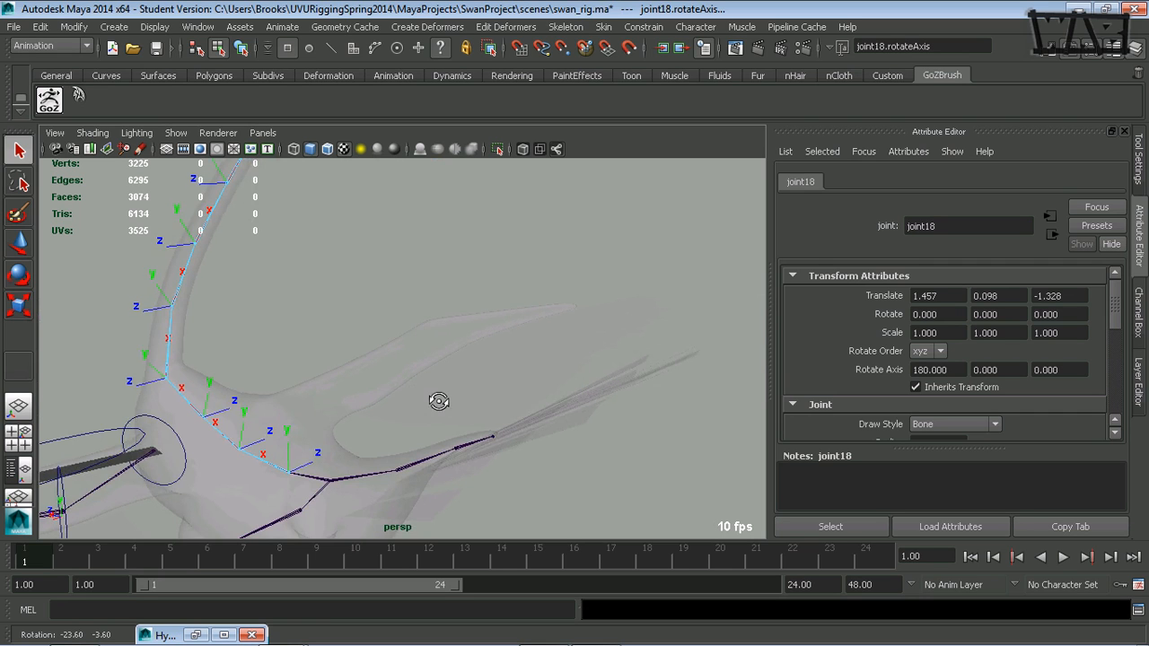
pyautogui.keyDown('alt'); pyautogui.moveTo(439, 401); pyautogui.dragTo(380, 323); pyautogui.keyUp('alt')
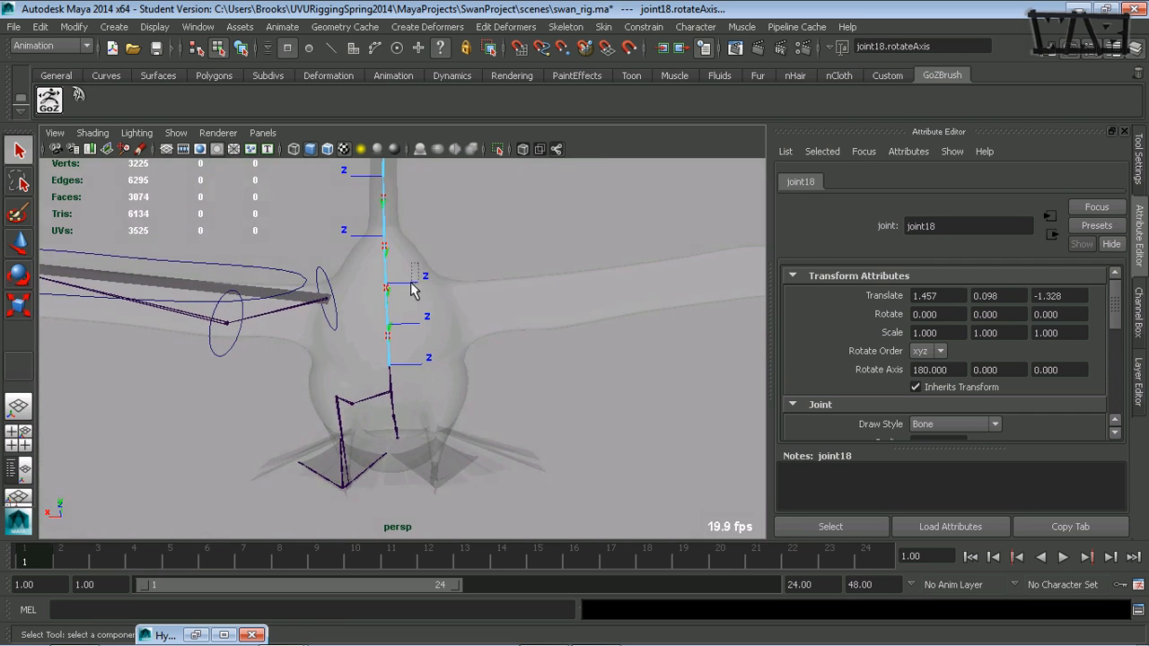
# Select the local rotation axes of joint2, joint3 and joint4 in the lower spine and rerun the MEL command rotate 180 0 0;
pyautogui.click(409, 372)
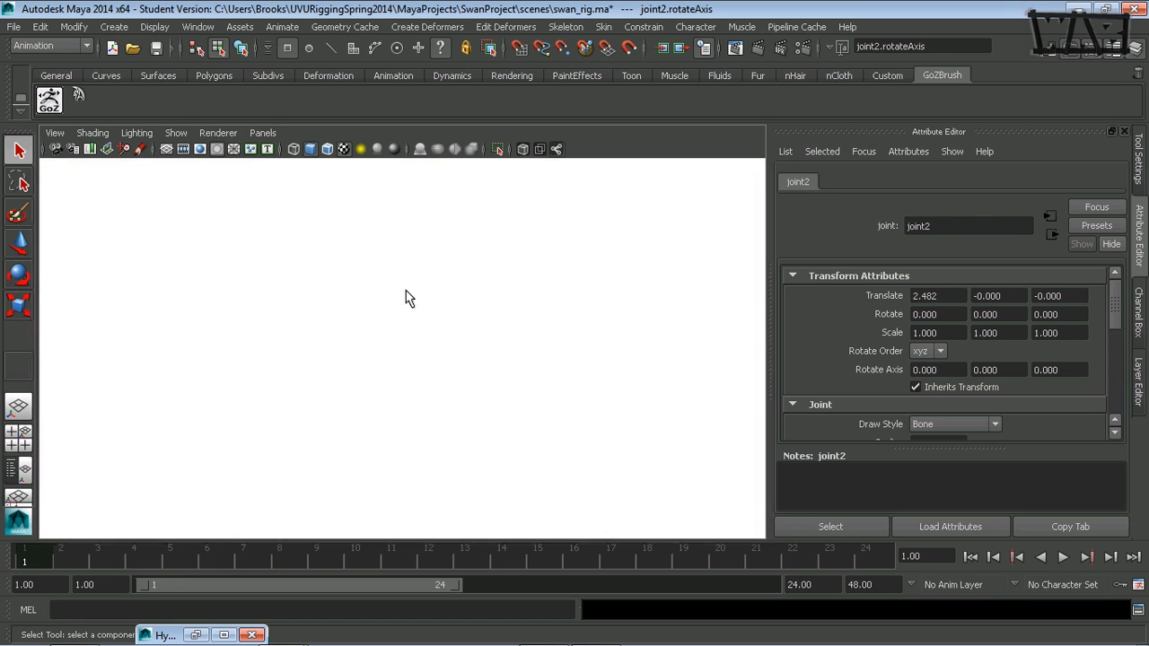
pyautogui.click(403, 338)
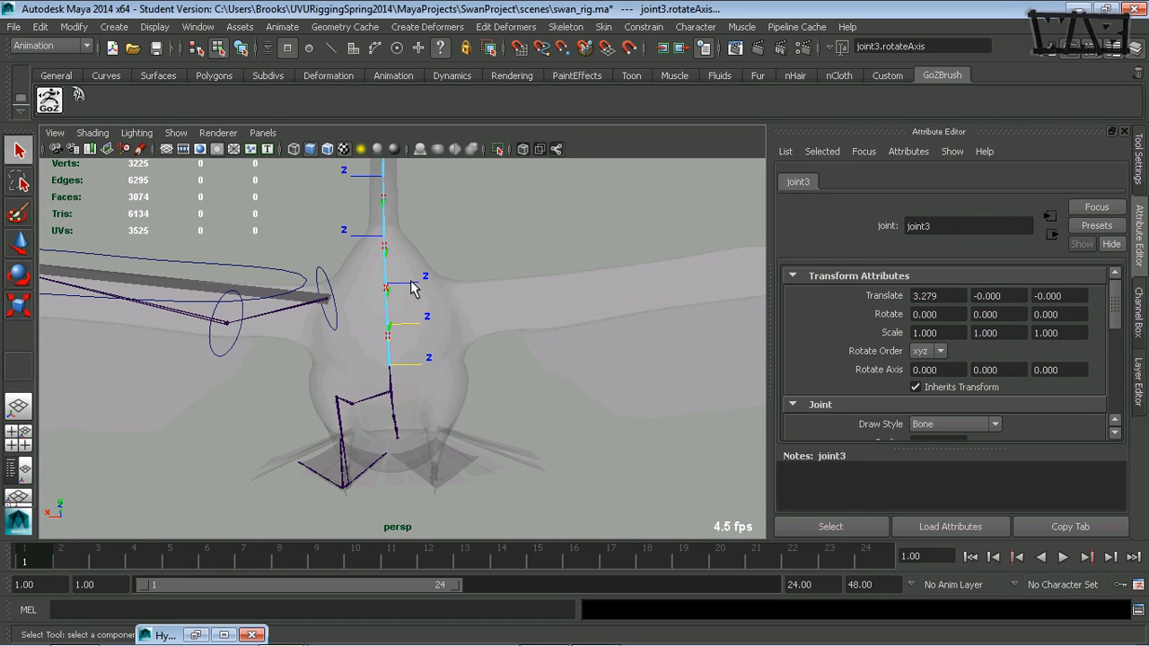
pyautogui.click(411, 288)
pyautogui.keyDown('alt'); pyautogui.moveTo(411, 289); pyautogui.dragTo(395, 419); pyautogui.keyUp('alt')
pyautogui.click(323, 610)
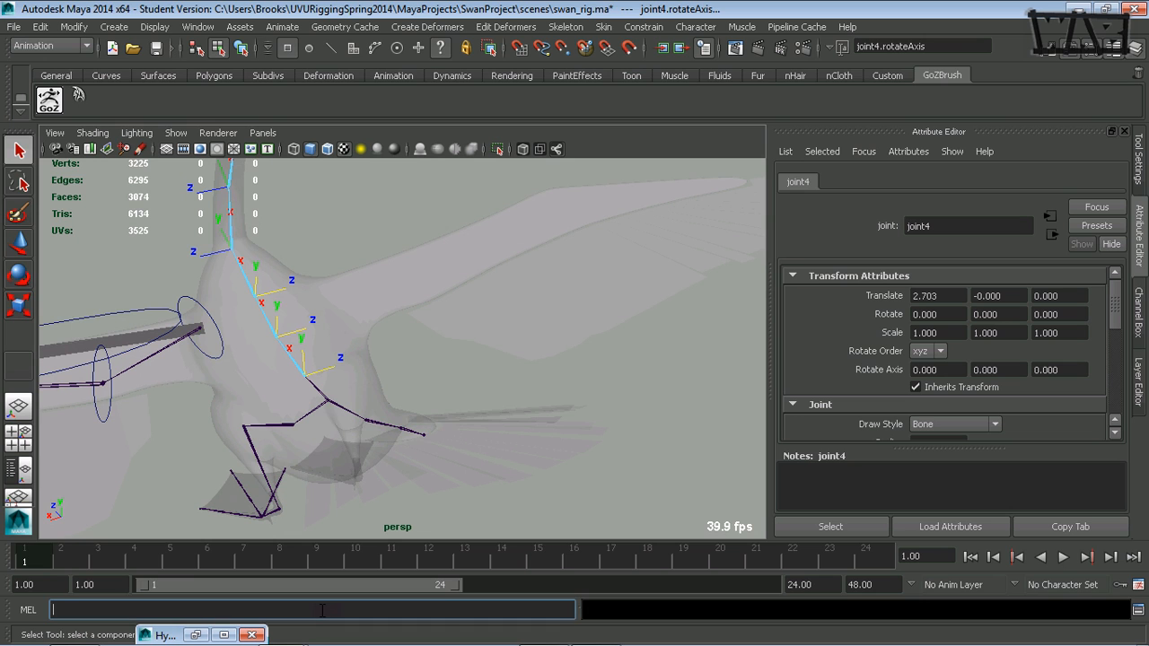
pyautogui.press('Up')
pyautogui.press('Return')
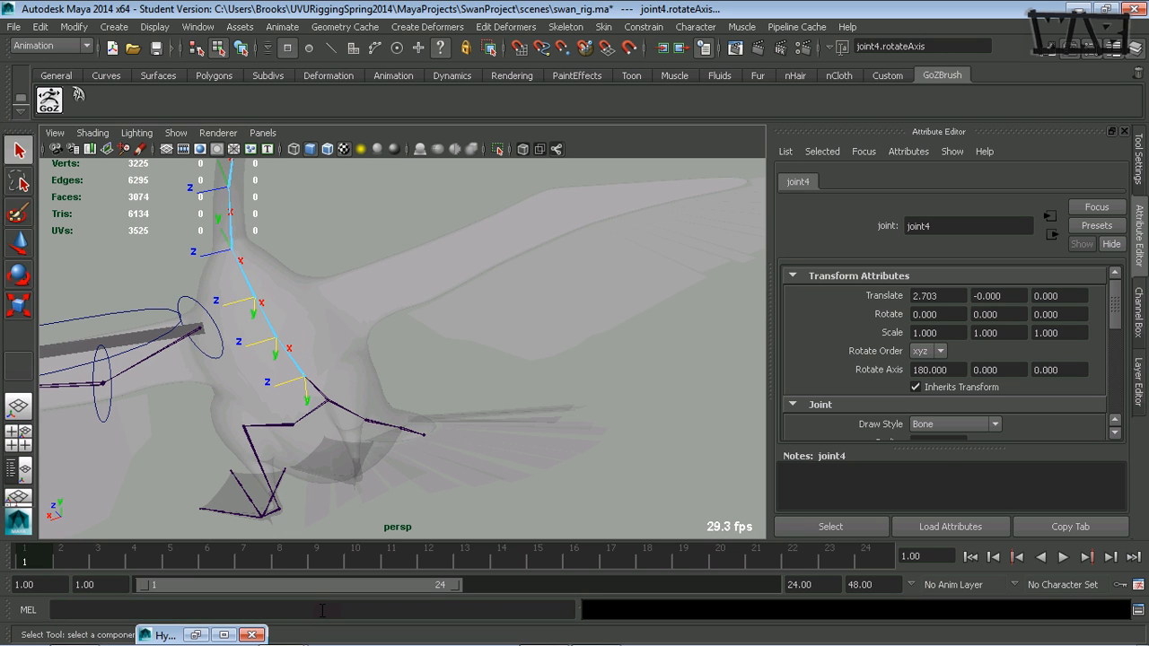
# Extend the displayed local rotation axes to the root joint's whole hierarchy, including the tail and leg joints
pyautogui.keyDown('alt'); pyautogui.moveTo(282, 403); pyautogui.dragTo(372, 342); pyautogui.keyUp('alt')
pyautogui.keyDown('alt'); pyautogui.moveTo(195, 459); pyautogui.dragTo(542, 387, button='middle'); pyautogui.keyUp('alt')
pyautogui.keyDown('alt'); pyautogui.moveTo(556, 433); pyautogui.dragTo(350, 422, button='right'); pyautogui.keyUp('alt')
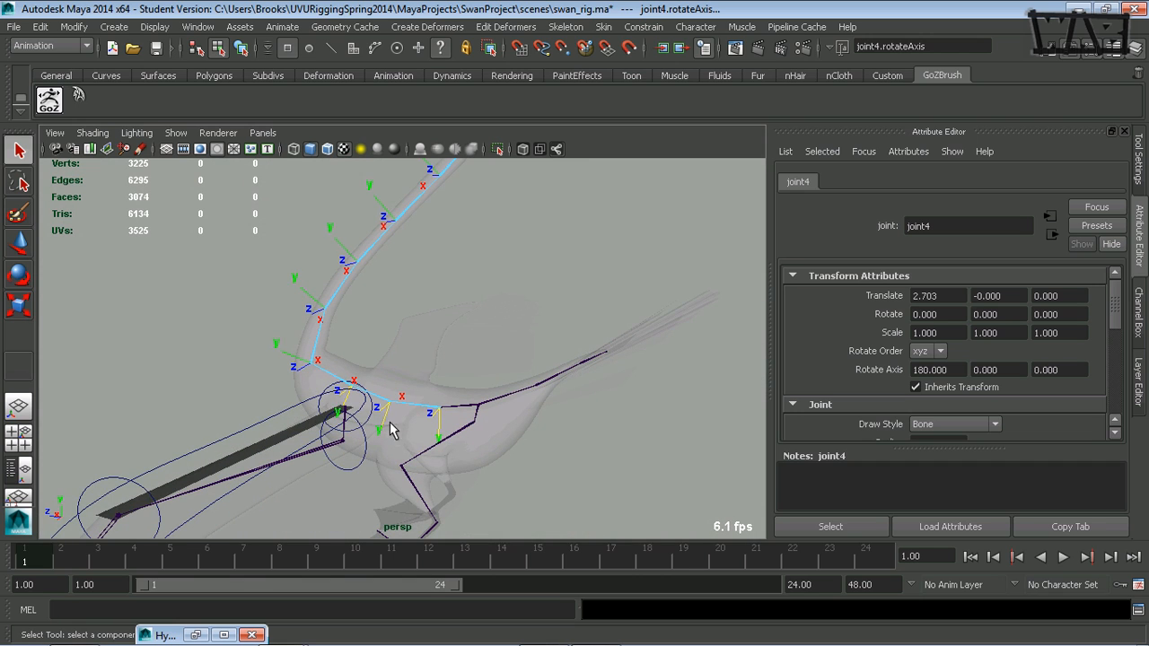
pyautogui.keyDown('alt'); pyautogui.moveTo(538, 300); pyautogui.dragTo(482, 346); pyautogui.keyUp('alt')
pyautogui.keyDown('alt'); pyautogui.moveTo(470, 413); pyautogui.dragTo(431, 443); pyautogui.keyUp('alt')
pyautogui.keyDown('shift'); pyautogui.click(442, 377); pyautogui.keyUp('shift')
pyautogui.keyDown('alt'); pyautogui.moveTo(538, 425); pyautogui.dragTo(736, 404, button='right'); pyautogui.keyUp('alt')
pyautogui.keyDown('alt'); pyautogui.moveTo(546, 410); pyautogui.dragTo(412, 392, button='middle'); pyautogui.keyUp('alt')
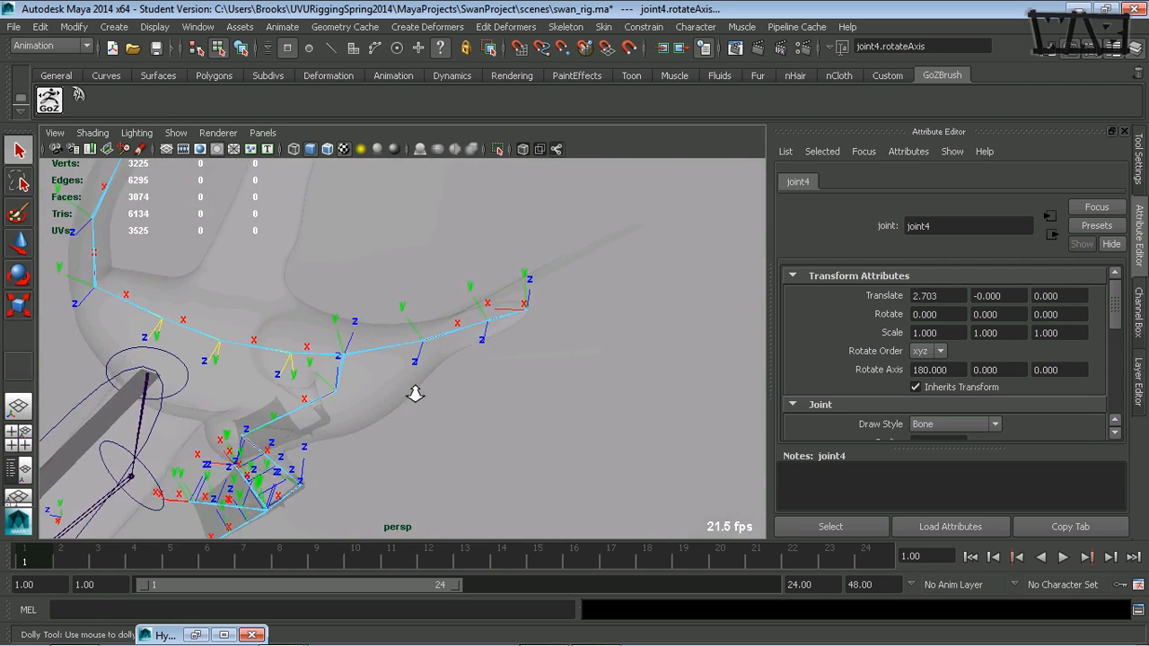
# Select the local rotation axis of the root joint, joint1, and flip it with the MEL command rotate 180 0 0;
pyautogui.keyDown('alt'); pyautogui.moveTo(413, 392); pyautogui.dragTo(529, 404, button='right'); pyautogui.keyUp('alt')
pyautogui.keyDown('alt'); pyautogui.moveTo(416, 433); pyautogui.dragTo(457, 405); pyautogui.keyUp('alt')
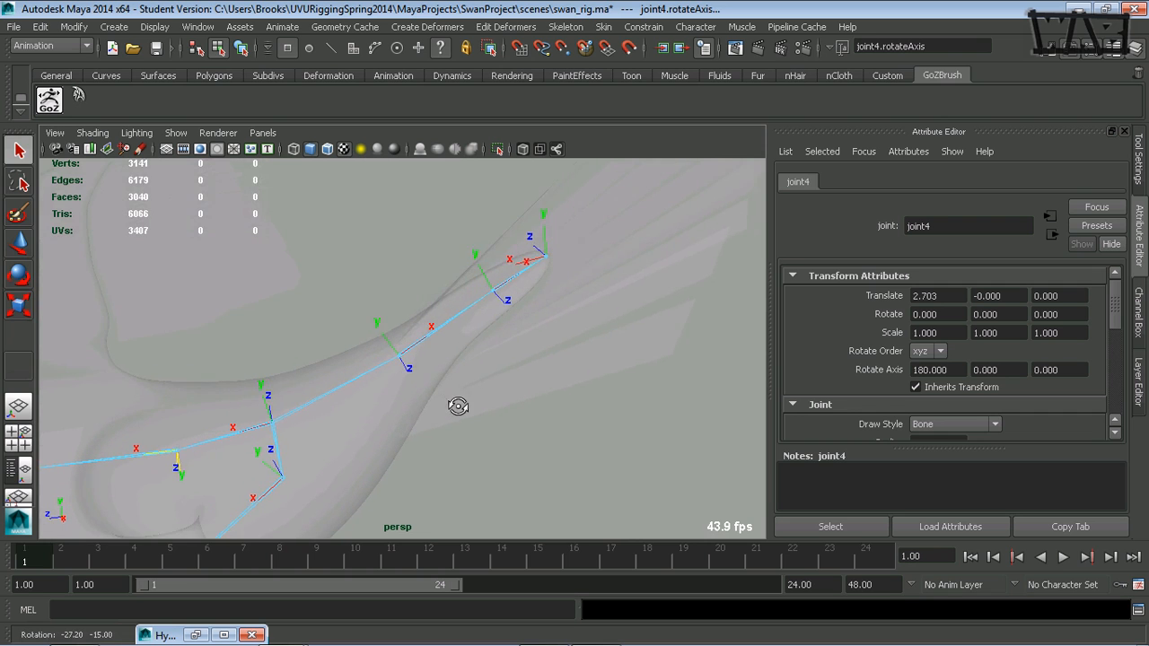
pyautogui.keyDown('alt'); pyautogui.moveTo(501, 349); pyautogui.dragTo(340, 373); pyautogui.keyUp('alt')
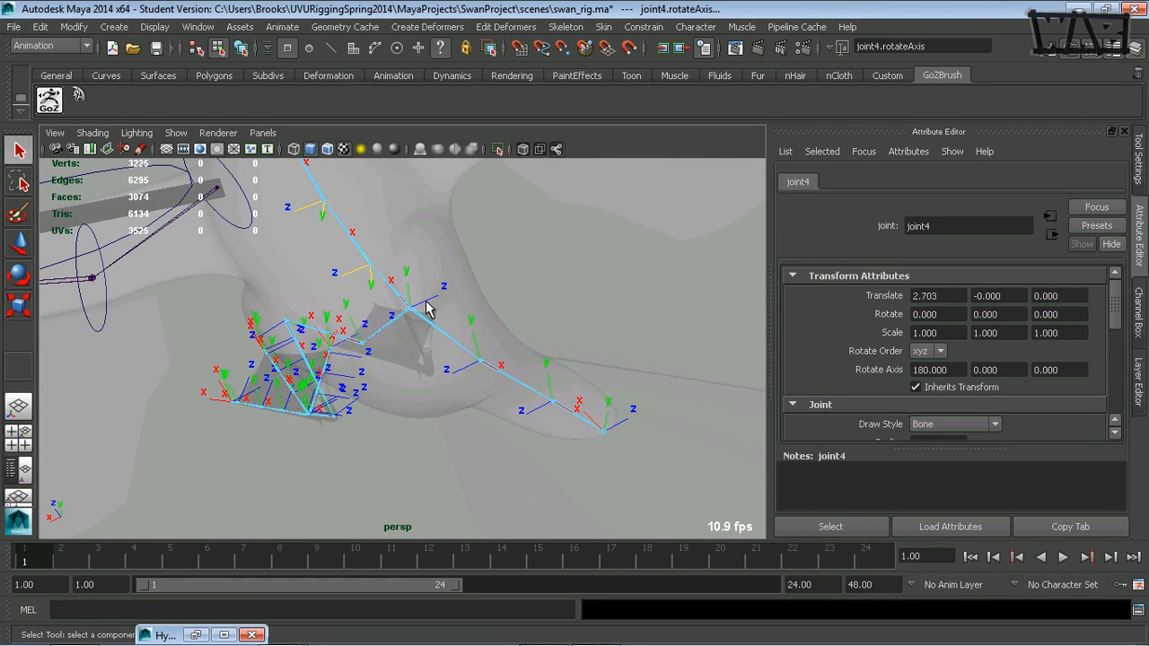
pyautogui.click(426, 303)
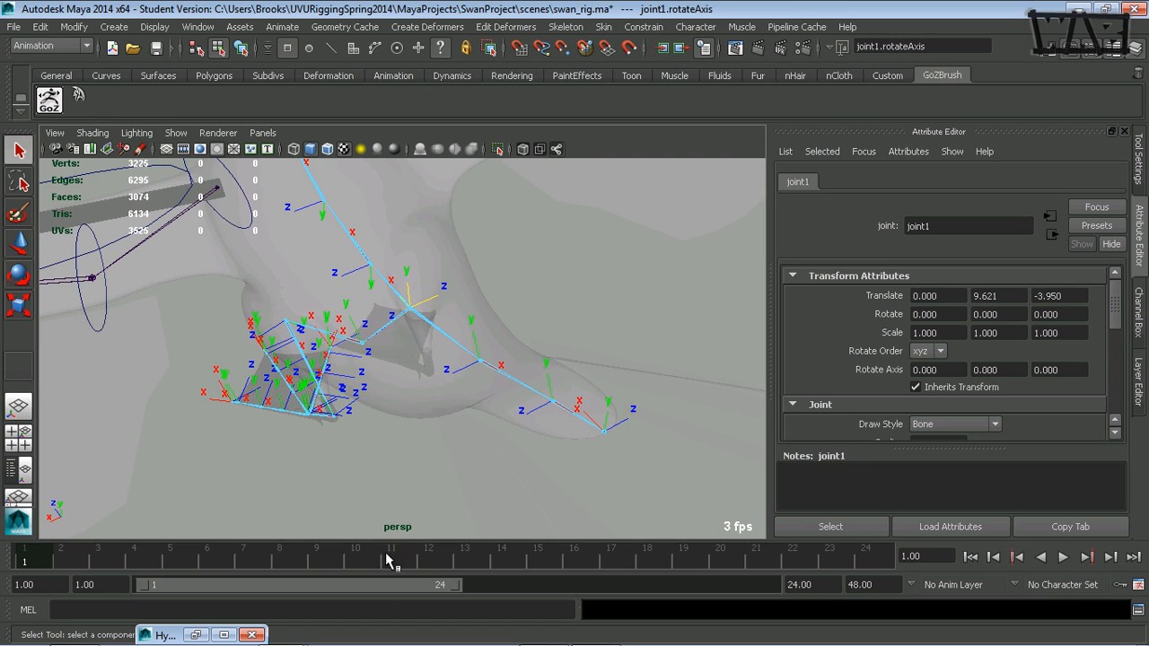
pyautogui.click(361, 608)
pyautogui.write('rotate 180 0 0;')
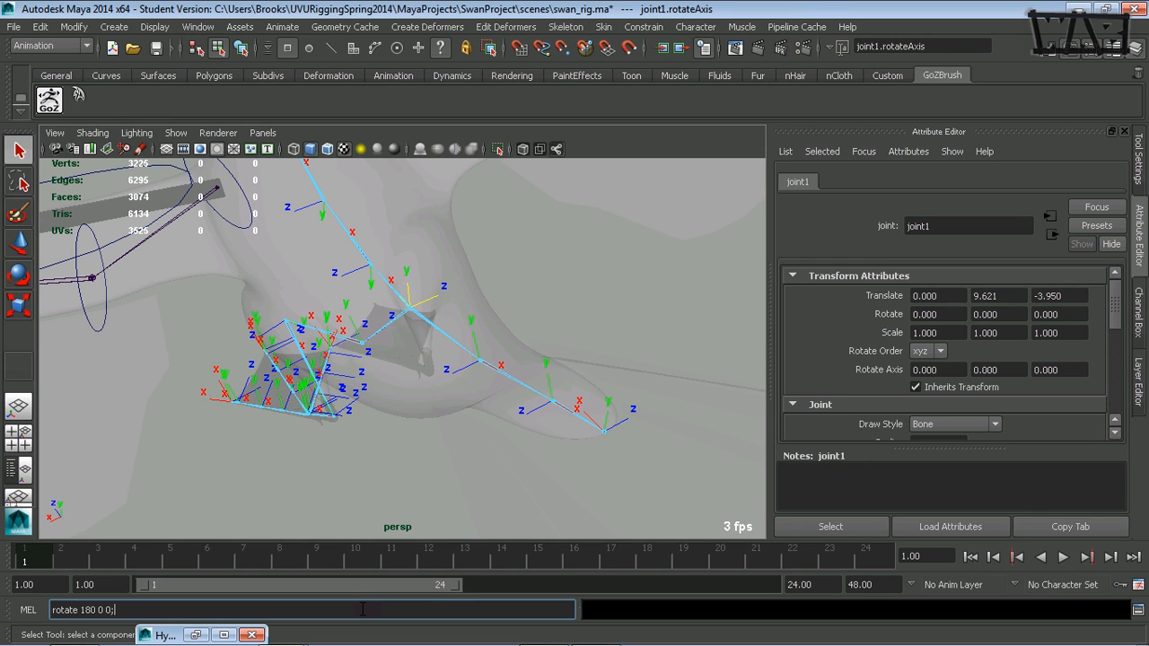
pyautogui.press('Return')
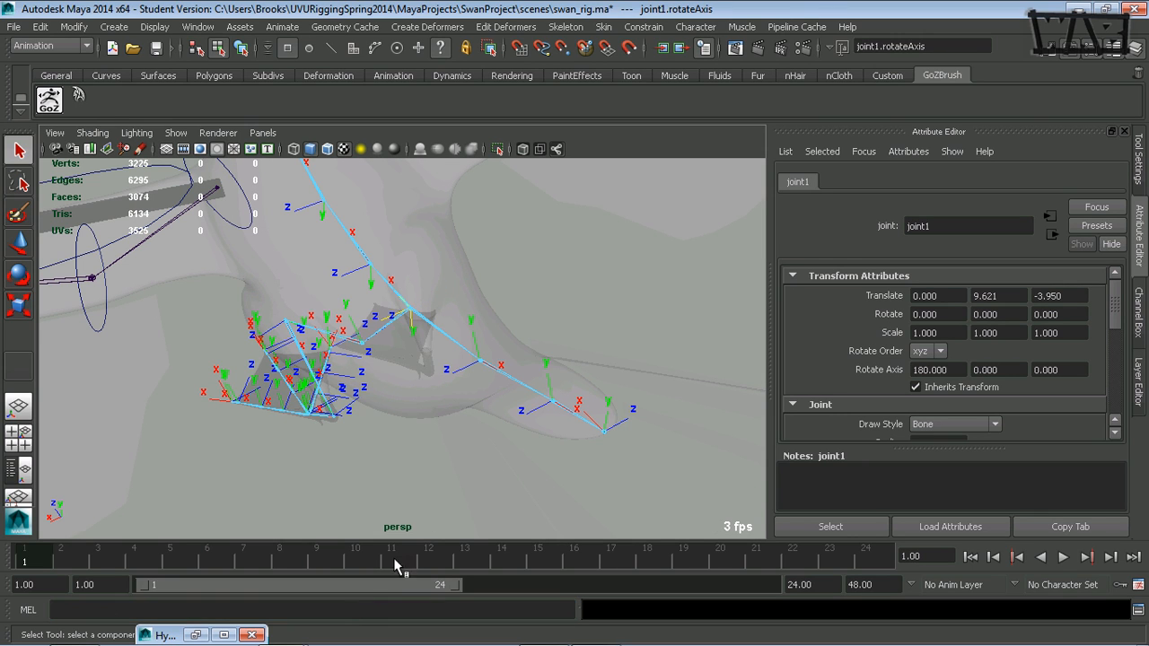
# Select the tail chain starting at joint19 and show the local rotation axes of its joints only
pyautogui.keyDown('alt'); pyautogui.moveTo(421, 427); pyautogui.dragTo(487, 400); pyautogui.keyUp('alt')
pyautogui.click(352, 380)
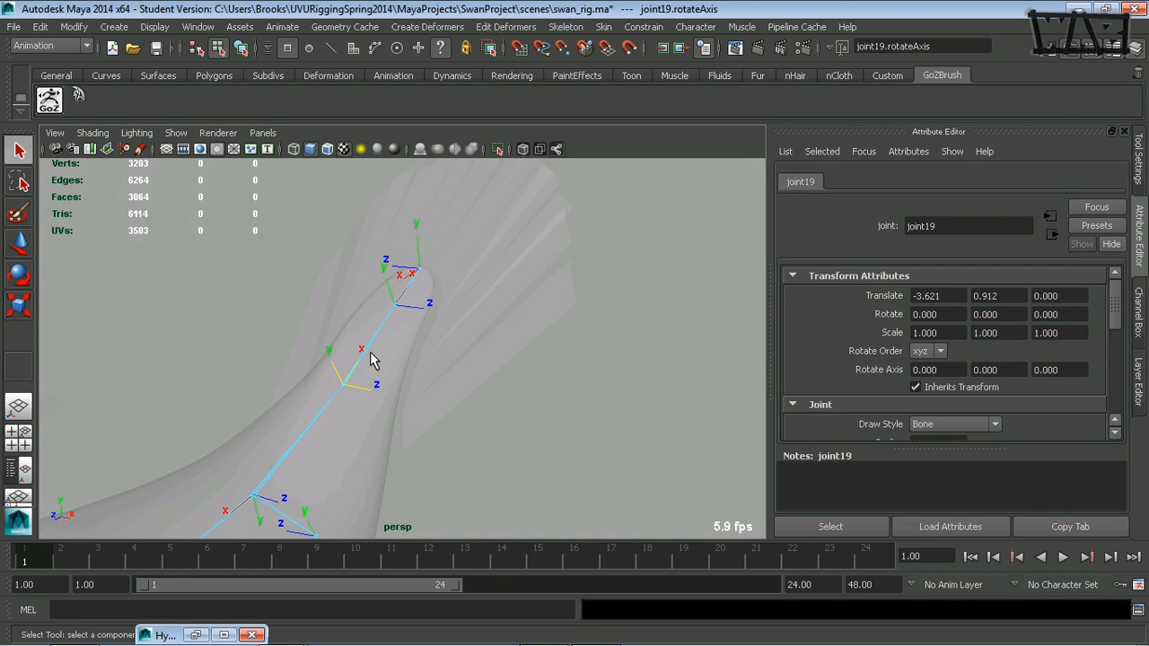
pyautogui.click(375, 345)
pyautogui.keyDown('alt'); pyautogui.moveTo(377, 338); pyautogui.dragTo(415, 290); pyautogui.keyUp('alt')
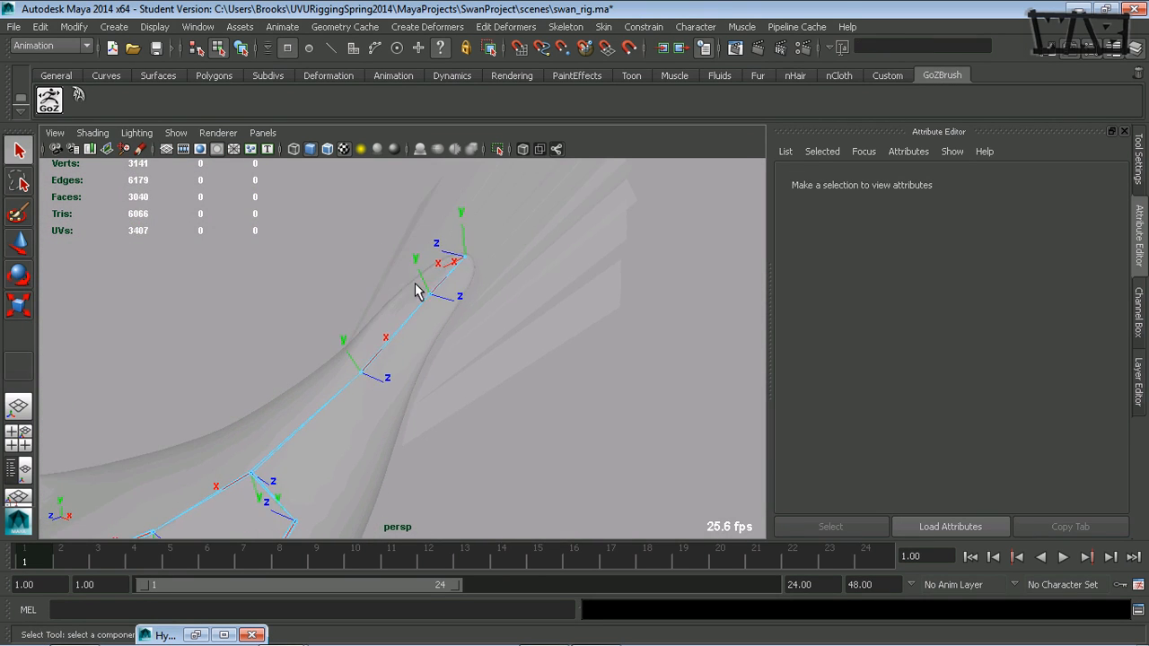
pyautogui.press('F8')
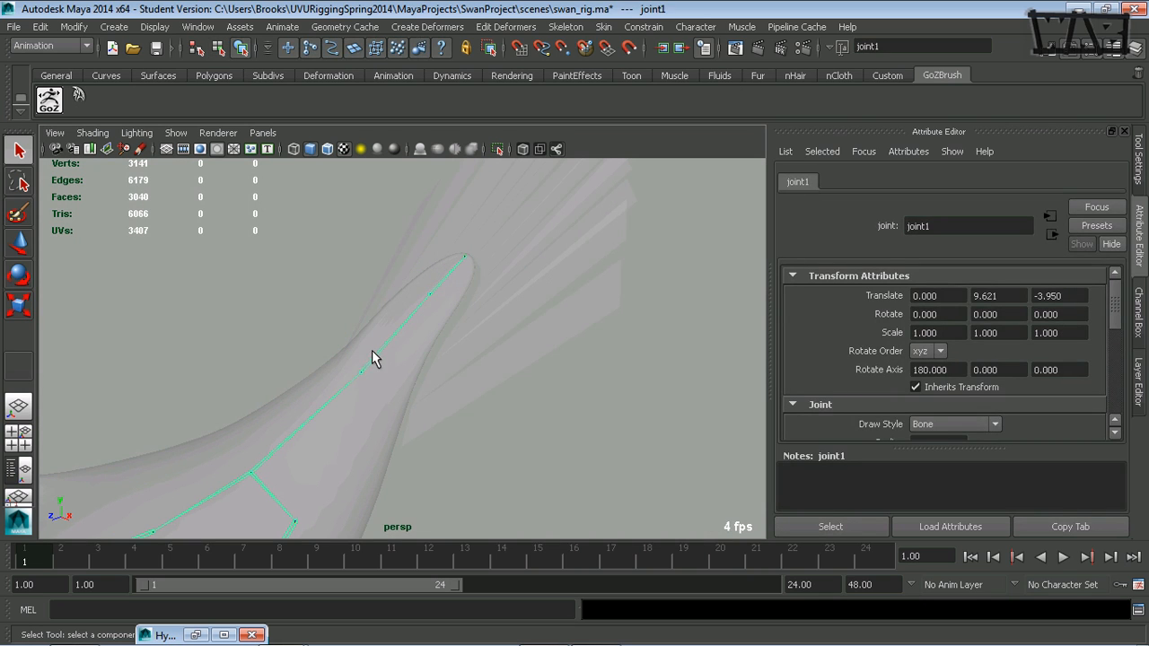
pyautogui.press('F8')
pyautogui.press('F8')
pyautogui.click(390, 337)
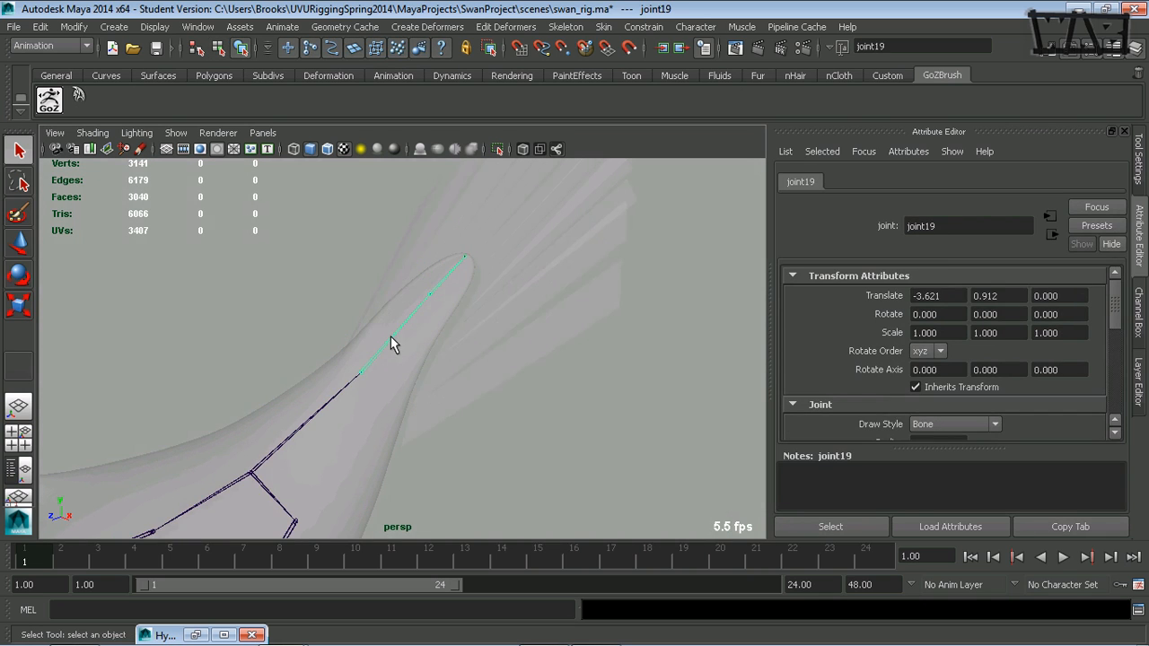
pyautogui.press('F8')
# Examine the axis directions of the tail joints from several angles, including the joint at the tail tip
pyautogui.keyDown('alt'); pyautogui.moveTo(450, 403); pyautogui.dragTo(270, 435); pyautogui.keyUp('alt')
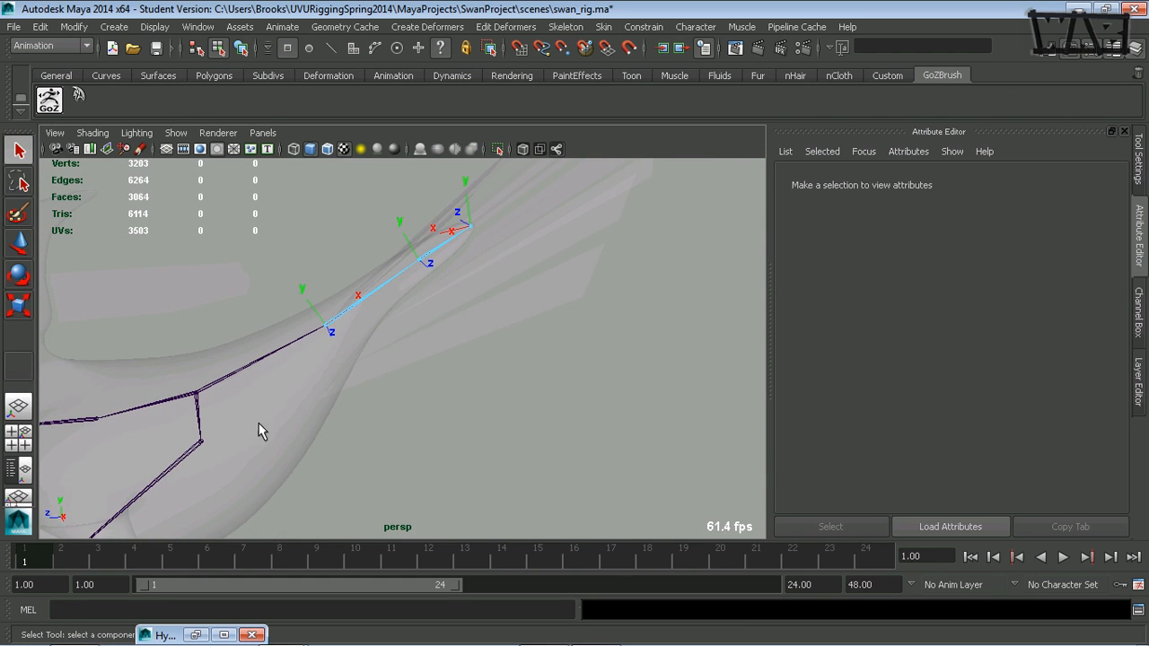
pyautogui.keyDown('alt'); pyautogui.moveTo(351, 376); pyautogui.dragTo(346, 397, button='middle'); pyautogui.keyUp('alt')
pyautogui.keyDown('alt'); pyautogui.moveTo(347, 398); pyautogui.dragTo(355, 412); pyautogui.keyUp('alt')
pyautogui.keyDown('alt'); pyautogui.moveTo(392, 386); pyautogui.dragTo(423, 425, button='middle'); pyautogui.keyUp('alt')
pyautogui.moveTo(423, 425)
pyautogui.keyDown('alt'); pyautogui.mouseDown(button='right')
pyautogui.moveTo(434, 419)
pyautogui.moveTo(413, 408)
pyautogui.mouseUp(button='right'); pyautogui.keyUp('alt')
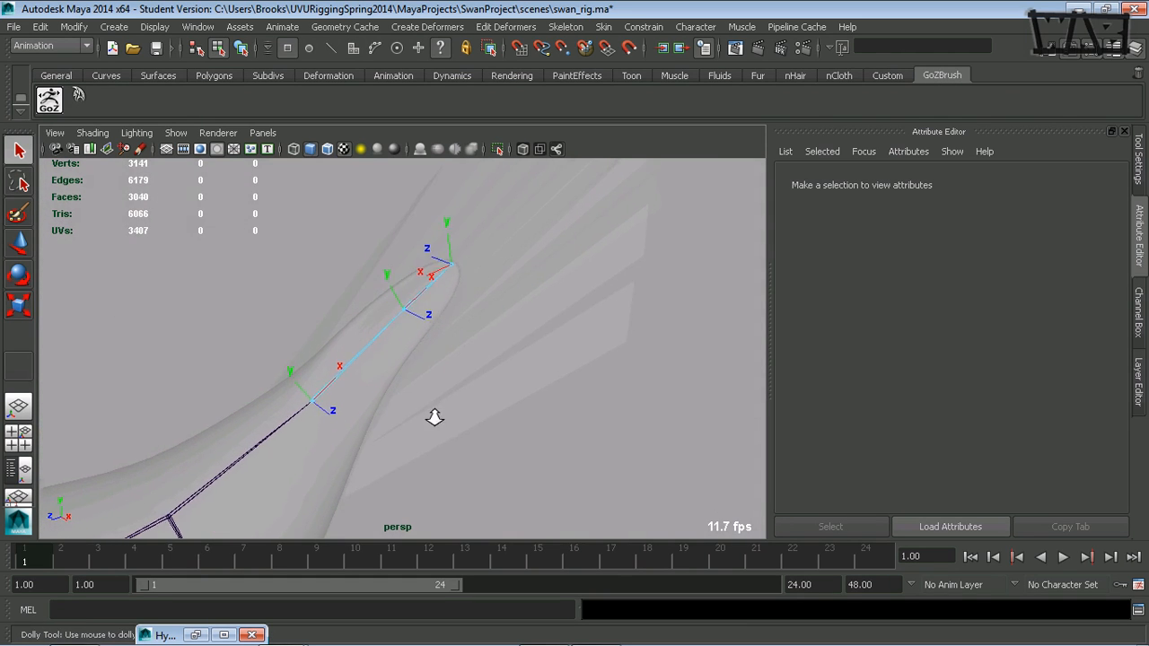
pyautogui.keyDown('alt'); pyautogui.moveTo(466, 415); pyautogui.dragTo(402, 400); pyautogui.keyUp('alt')
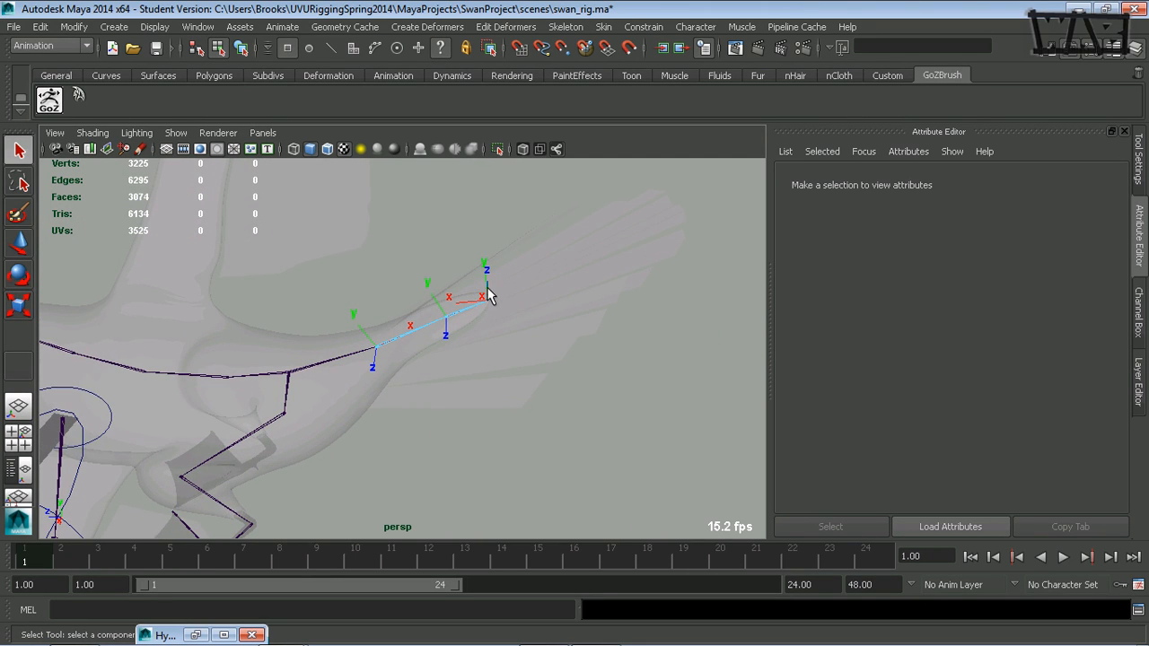
# Select the tail joints joint19 and joint20 together with the root joint and the spine joints up to joint4
pyautogui.moveTo(491, 300)
pyautogui.keyDown('alt'); pyautogui.mouseDown()
pyautogui.moveTo(410, 352)
pyautogui.moveTo(461, 325)
pyautogui.moveTo(477, 353)
pyautogui.moveTo(441, 361)
pyautogui.moveTo(440, 379)
pyautogui.moveTo(519, 364)
pyautogui.moveTo(541, 341)
pyautogui.moveTo(448, 353)
pyautogui.moveTo(453, 344)
pyautogui.moveTo(426, 362)
pyautogui.moveTo(436, 333)
pyautogui.moveTo(451, 339)
pyautogui.moveTo(456, 361)
pyautogui.moveTo(477, 308)
pyautogui.mouseUp(); pyautogui.keyUp('alt')
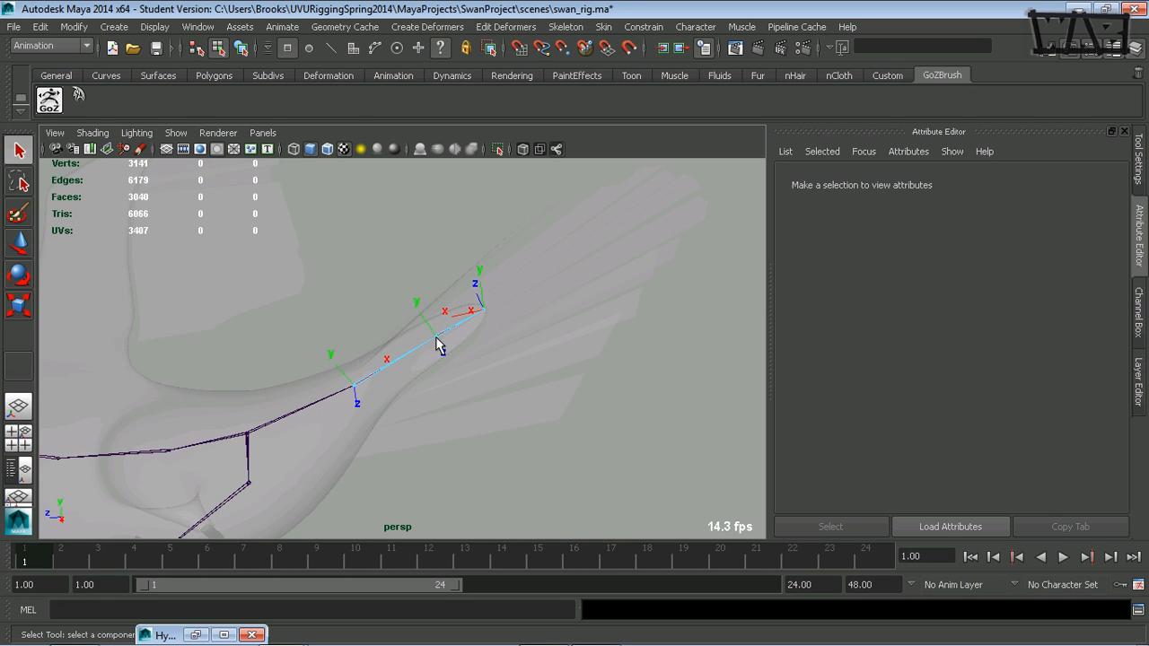
pyautogui.keyDown('alt'); pyautogui.moveTo(516, 345); pyautogui.dragTo(392, 374); pyautogui.keyUp('alt')
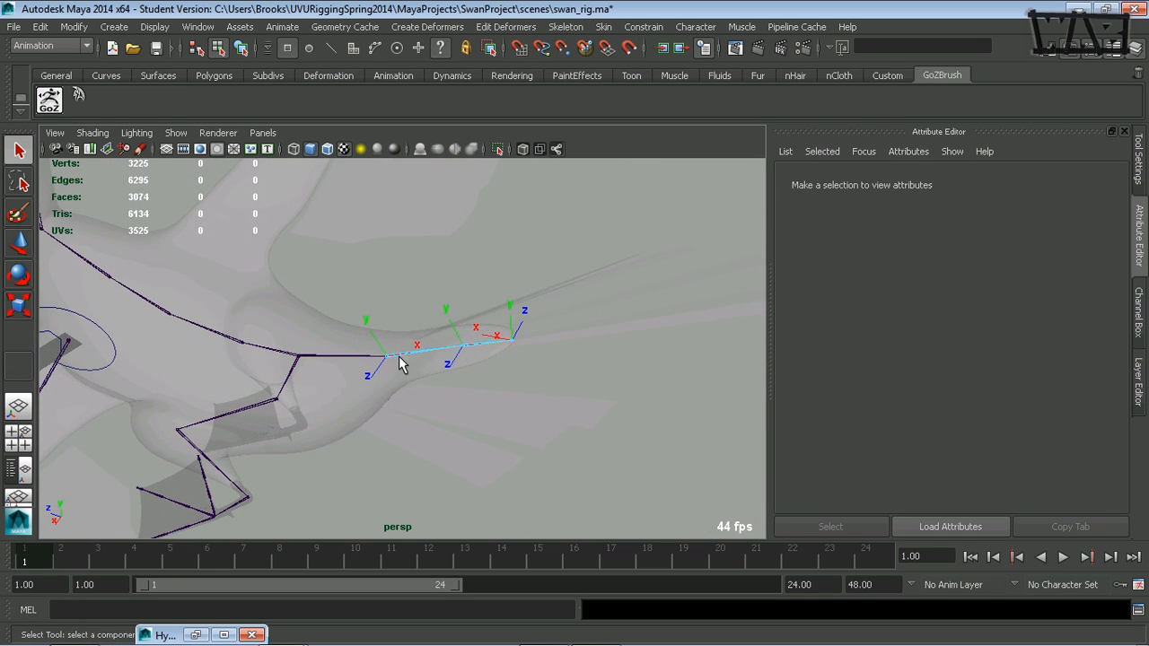
pyautogui.click(401, 364)
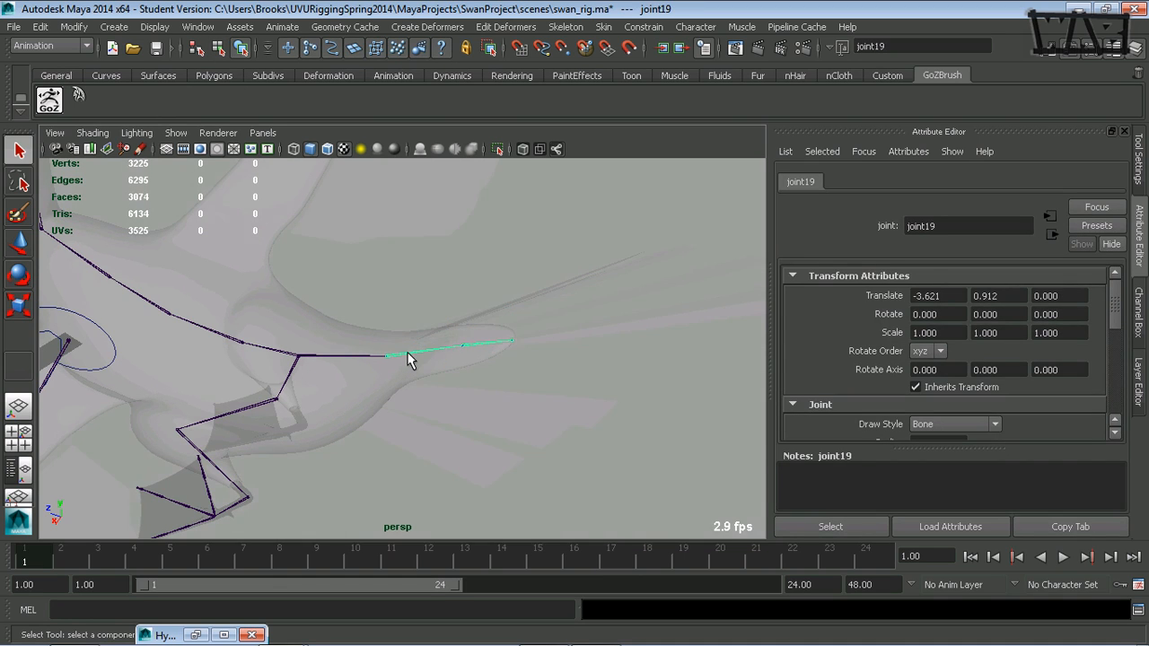
pyautogui.click(483, 350)
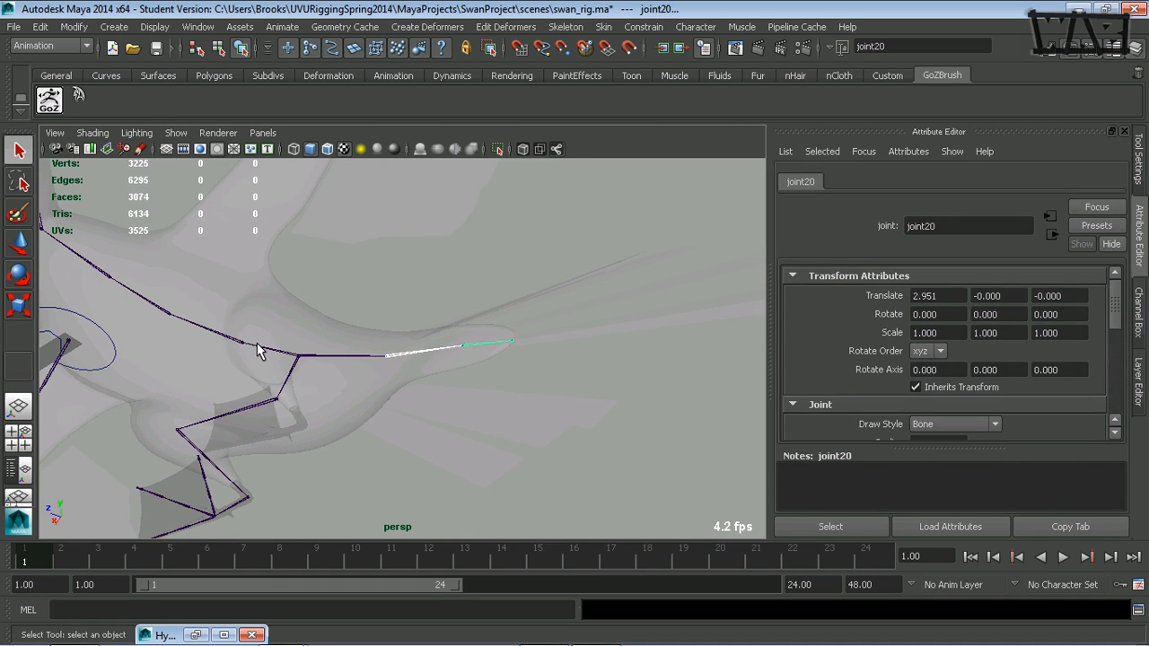
pyautogui.keyDown('alt'); pyautogui.moveTo(212, 344); pyautogui.dragTo(271, 354); pyautogui.keyUp('alt')
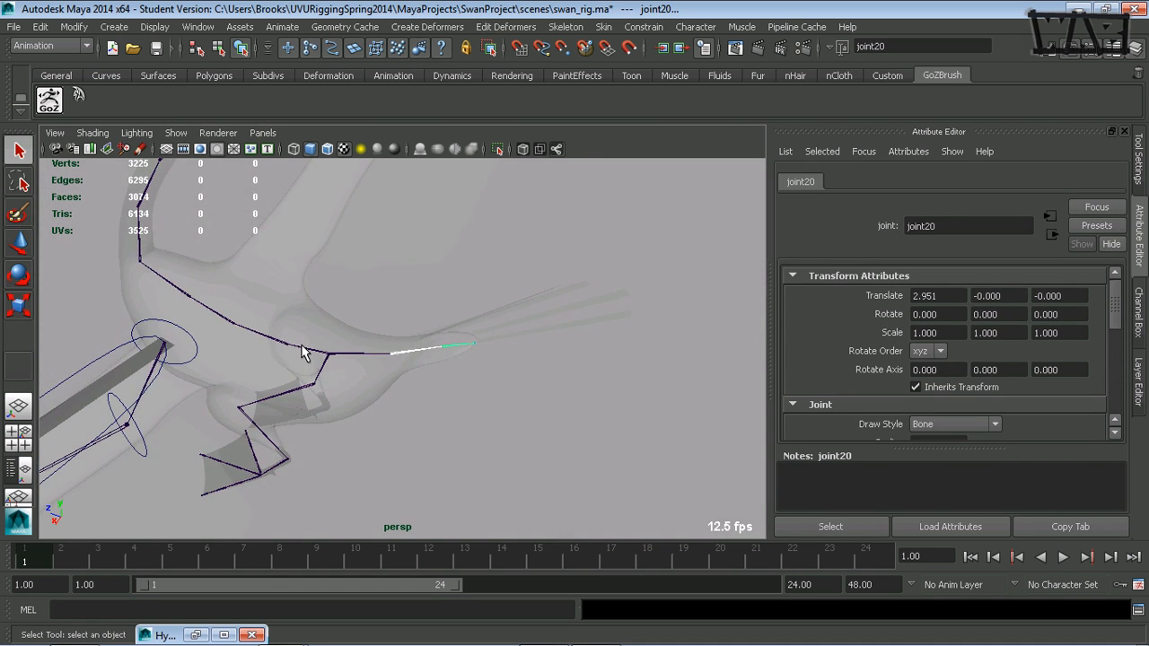
pyautogui.click(301, 346)
pyautogui.click(229, 325)
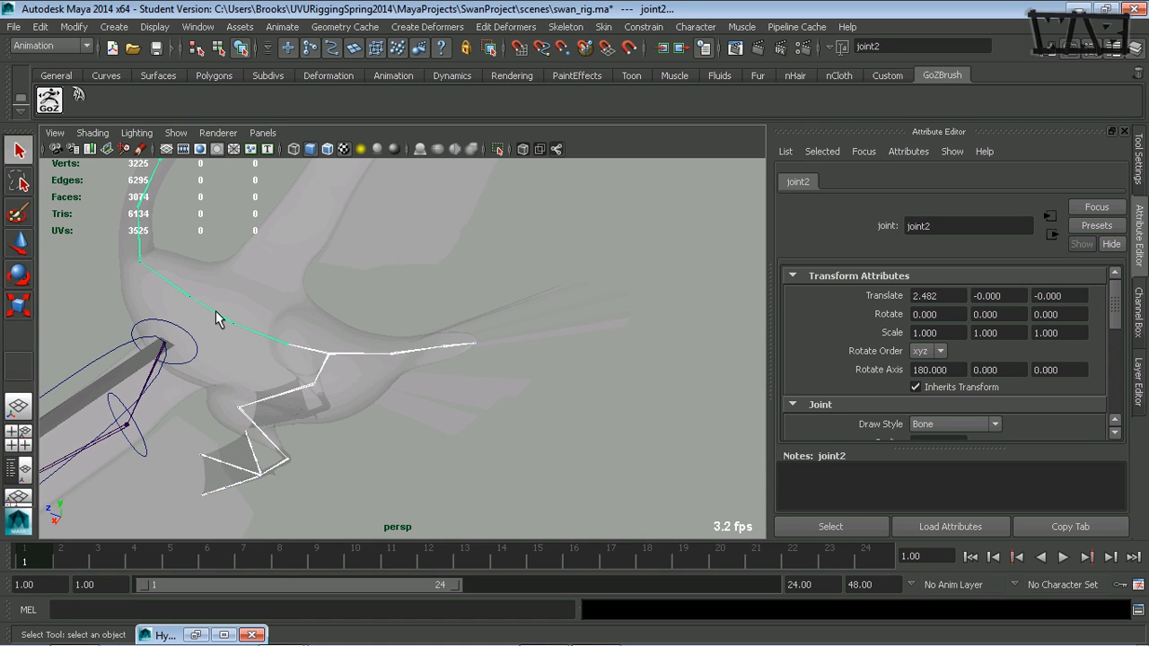
pyautogui.click(215, 313)
pyautogui.click(176, 288)
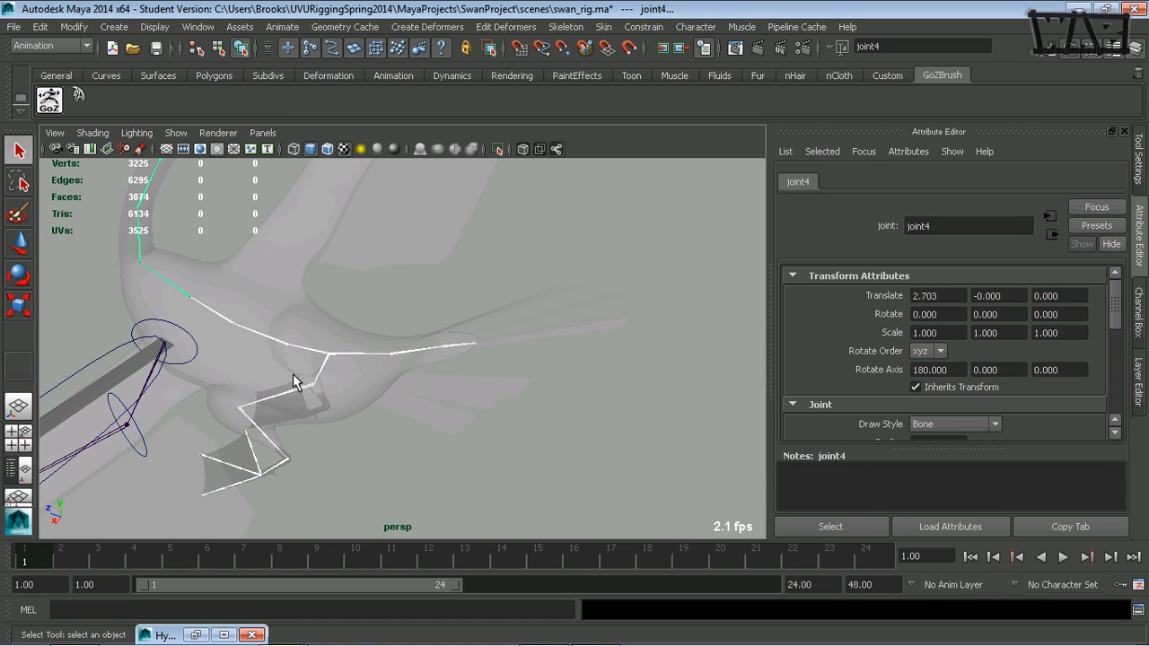
# Try rotating the selected tail, root and spine joints together by about -12 degrees in Z, and undo the rotation
pyautogui.press('e')
pyautogui.moveTo(225, 273); pyautogui.dragTo(233, 288)
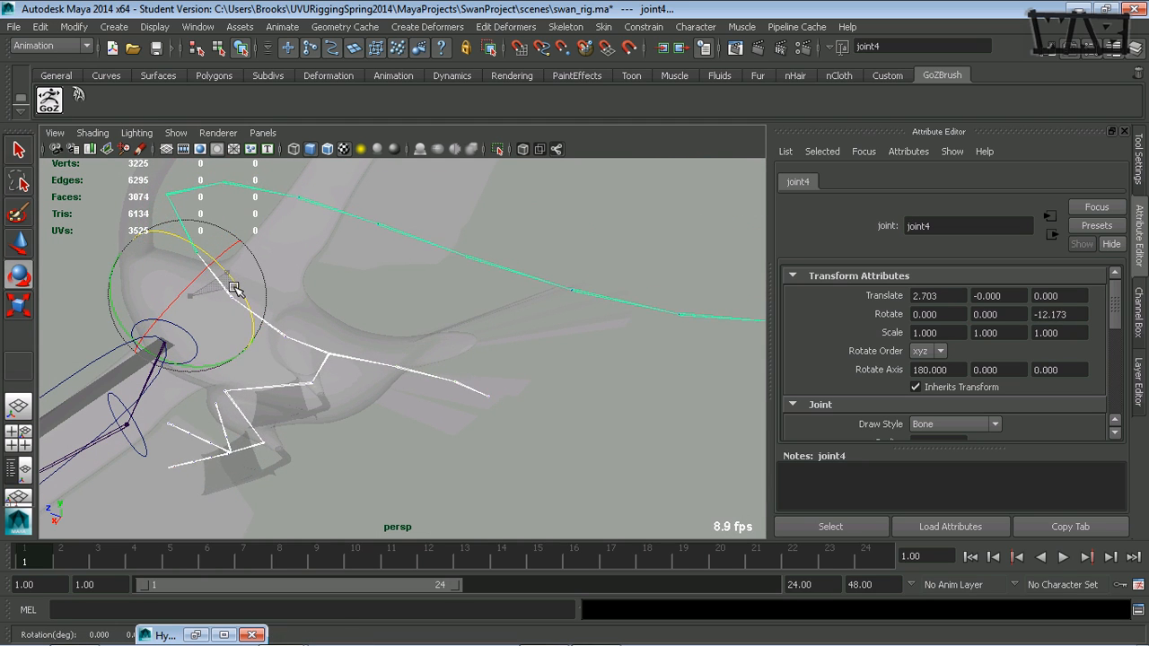
pyautogui.hotkey('ctrl', 'z')
pyautogui.hotkey('ctrl', 'z')
pyautogui.hotkey('ctrl', 'z')
pyautogui.hotkey('ctrl', 'z')
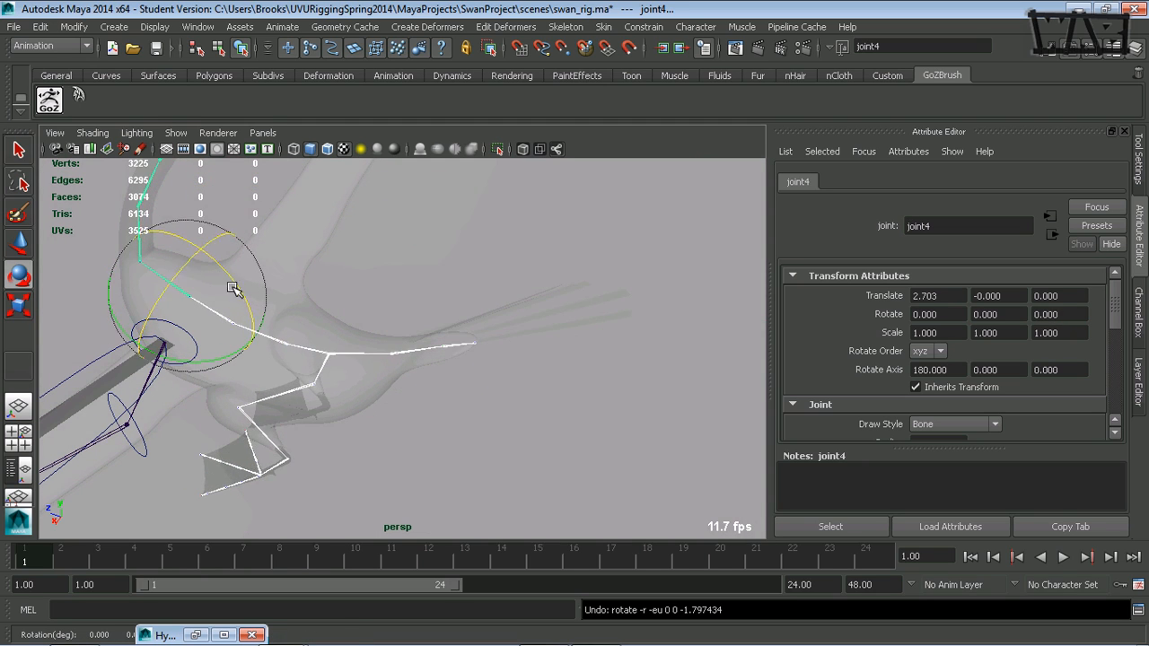
# Deselect the root joint, test-rotate the remaining spine and tail joints by about -26 degrees in Z, and undo the rotation
pyautogui.keyDown('shift'); pyautogui.click(328, 359); pyautogui.keyUp('shift')
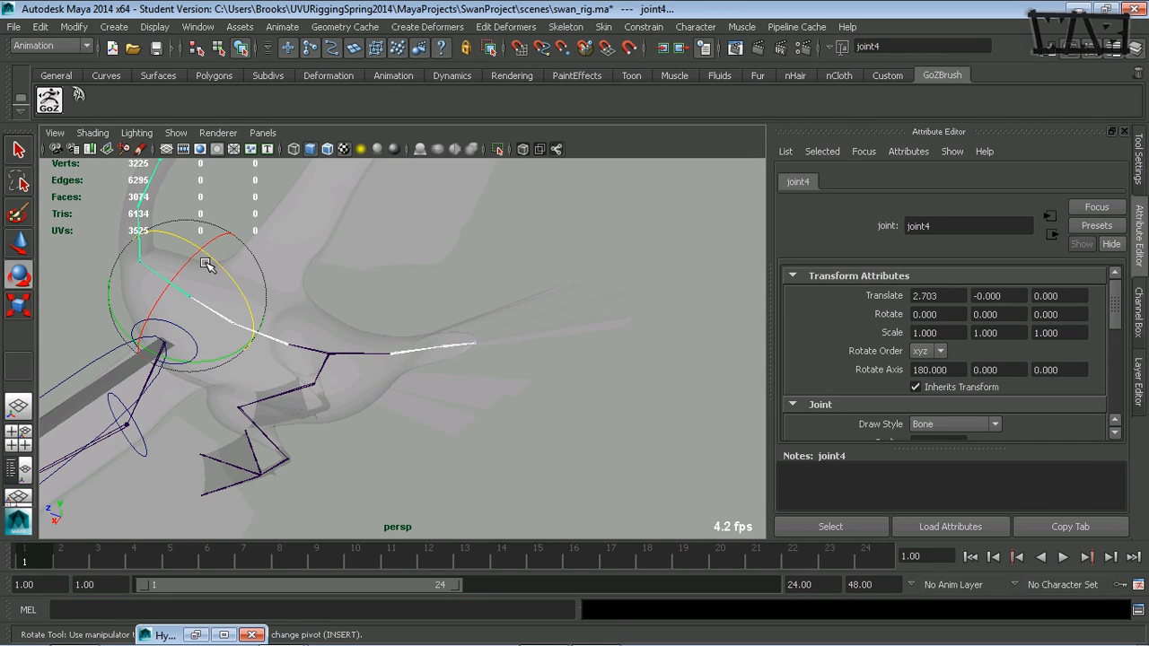
pyautogui.moveTo(215, 263); pyautogui.dragTo(249, 292)
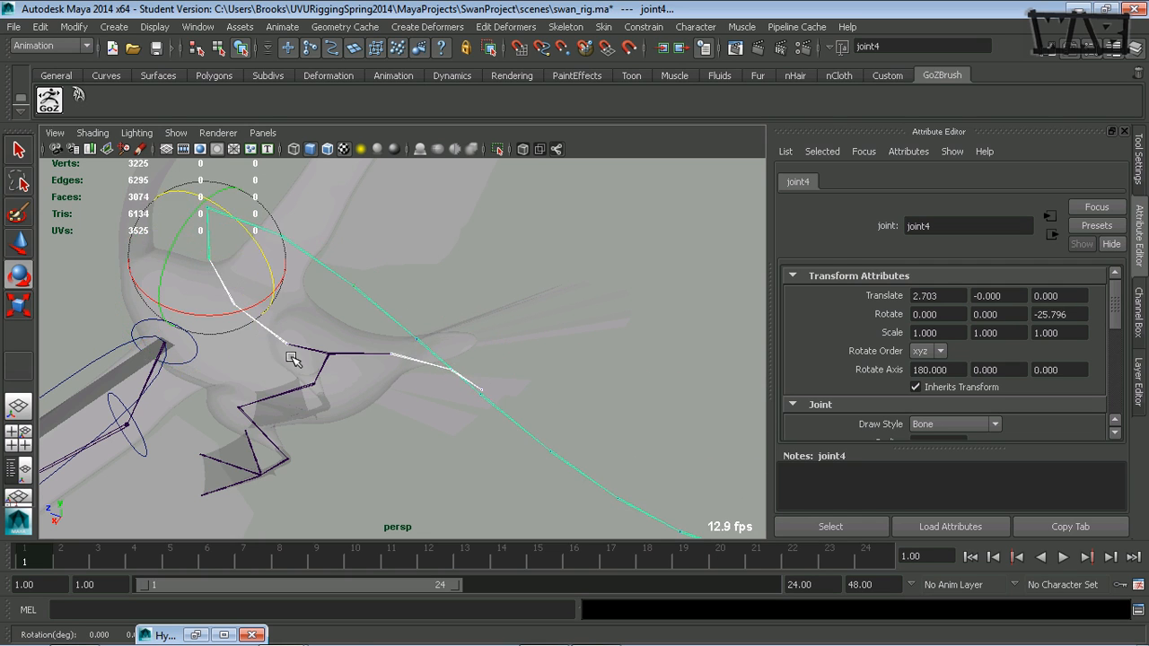
pyautogui.keyDown('alt'); pyautogui.moveTo(292, 359); pyautogui.dragTo(351, 380); pyautogui.keyUp('alt')
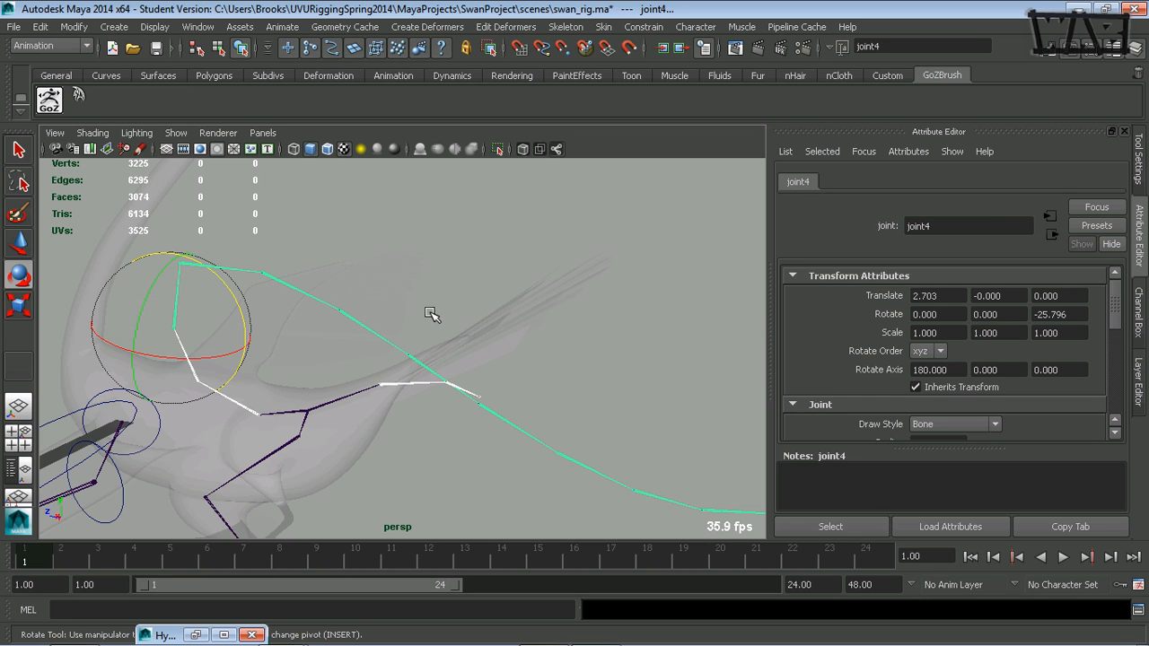
pyautogui.hotkey('ctrl', 'z')
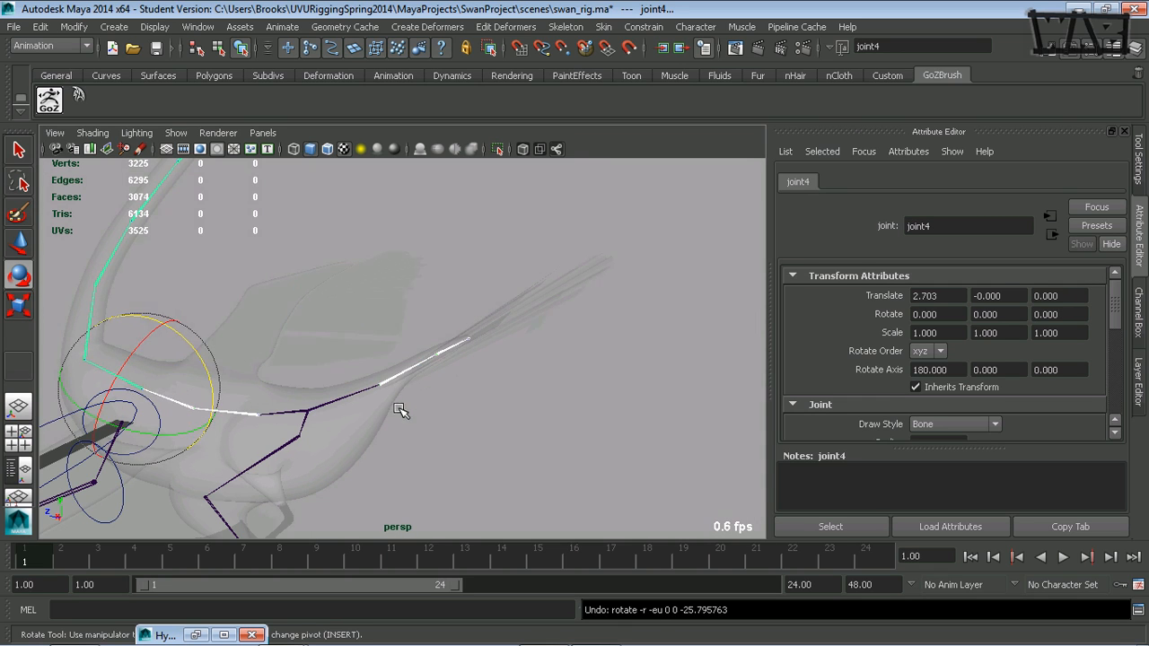
# Select only the tail chain starting at joint19 and show the local rotation axes of its joints in component mode
pyautogui.keyDown('alt'); pyautogui.moveTo(398, 408); pyautogui.dragTo(410, 410); pyautogui.keyUp('alt')
pyautogui.click(405, 363)
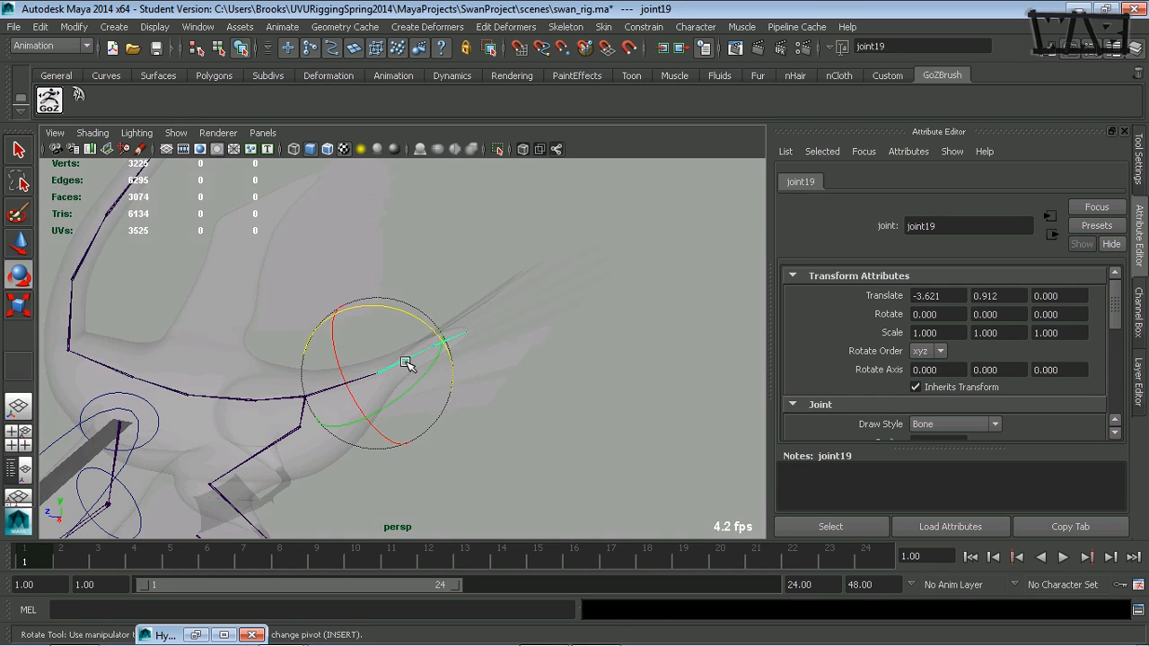
pyautogui.click(431, 367)
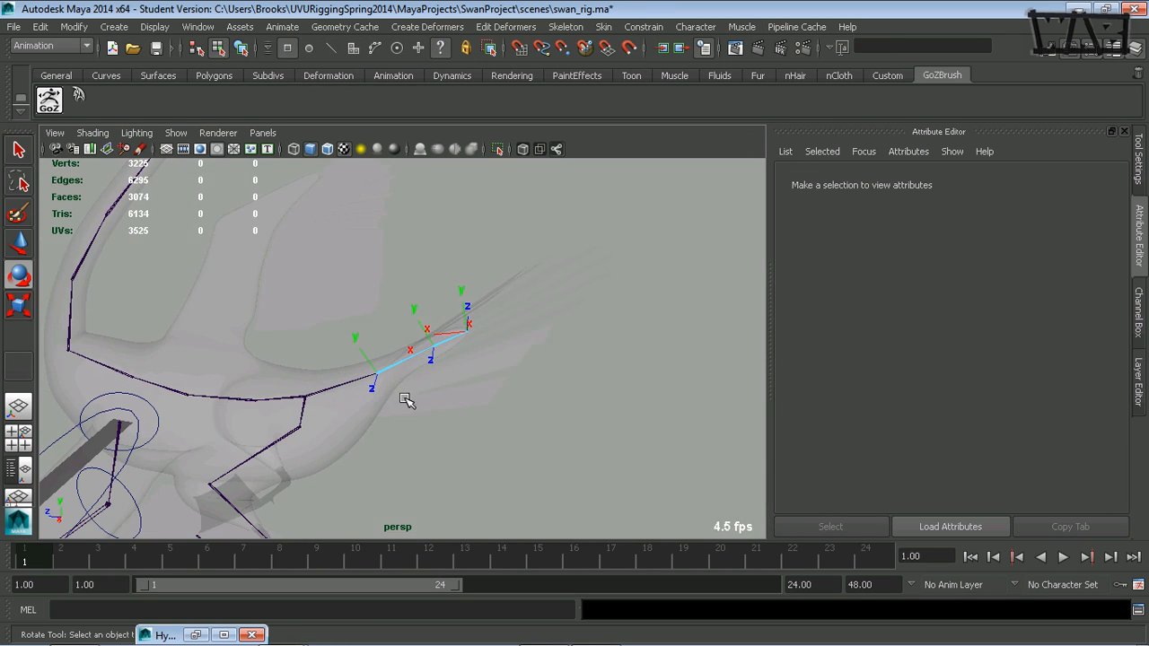